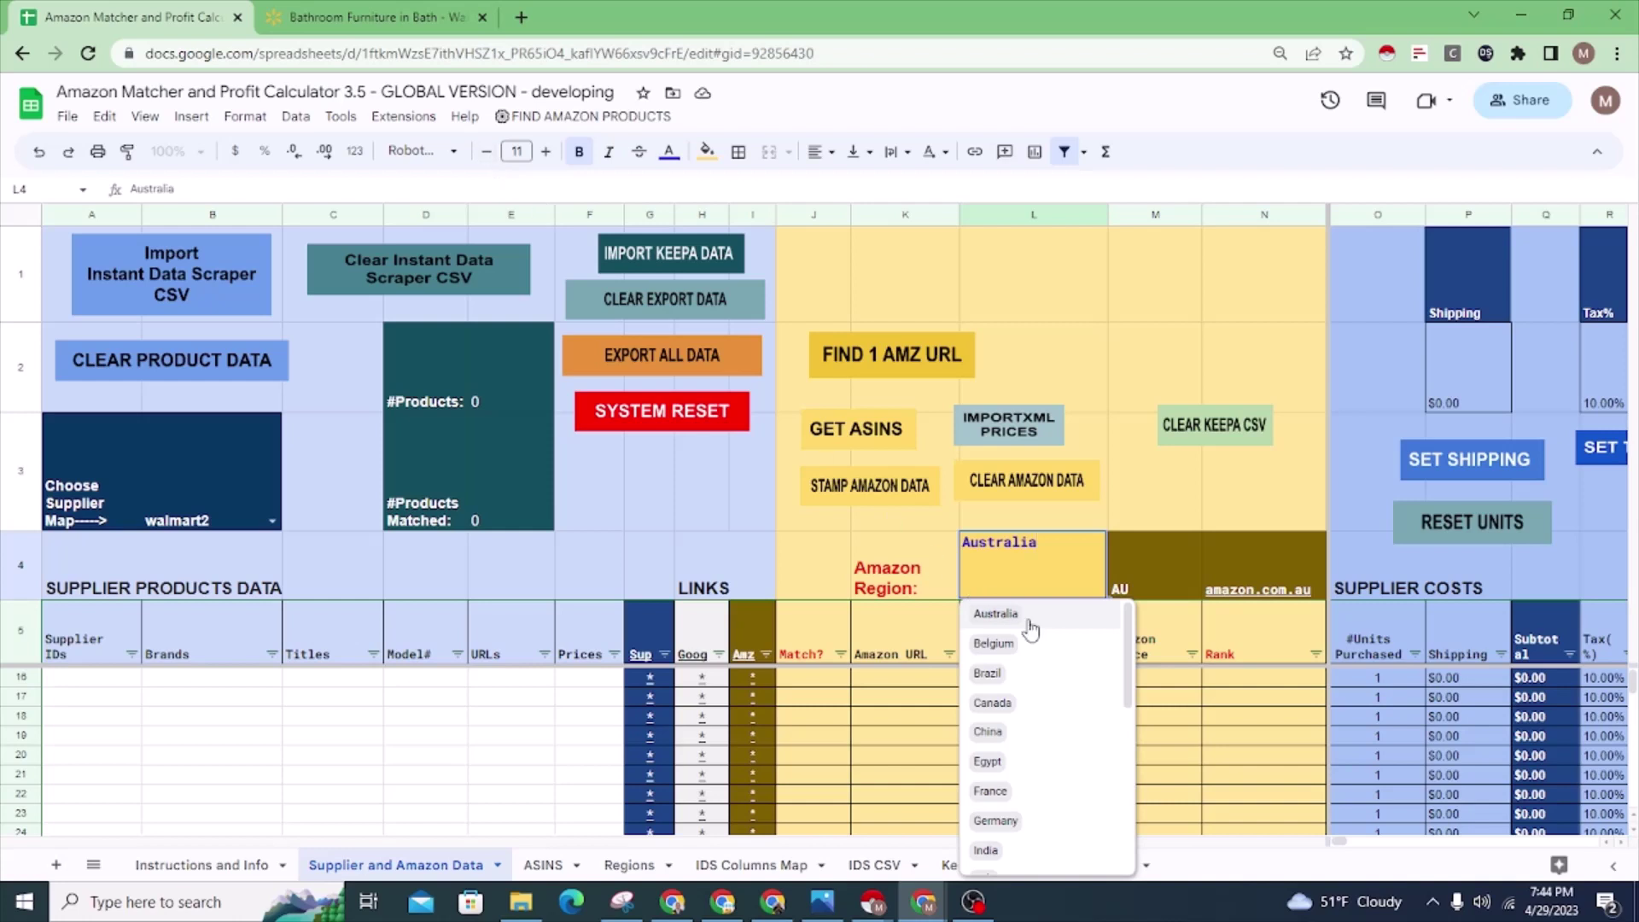
Step: Close the region list with Australia kept and select cell A6, the first product row
left_click(133, 678)
scroll(180, 738, "up", 4)
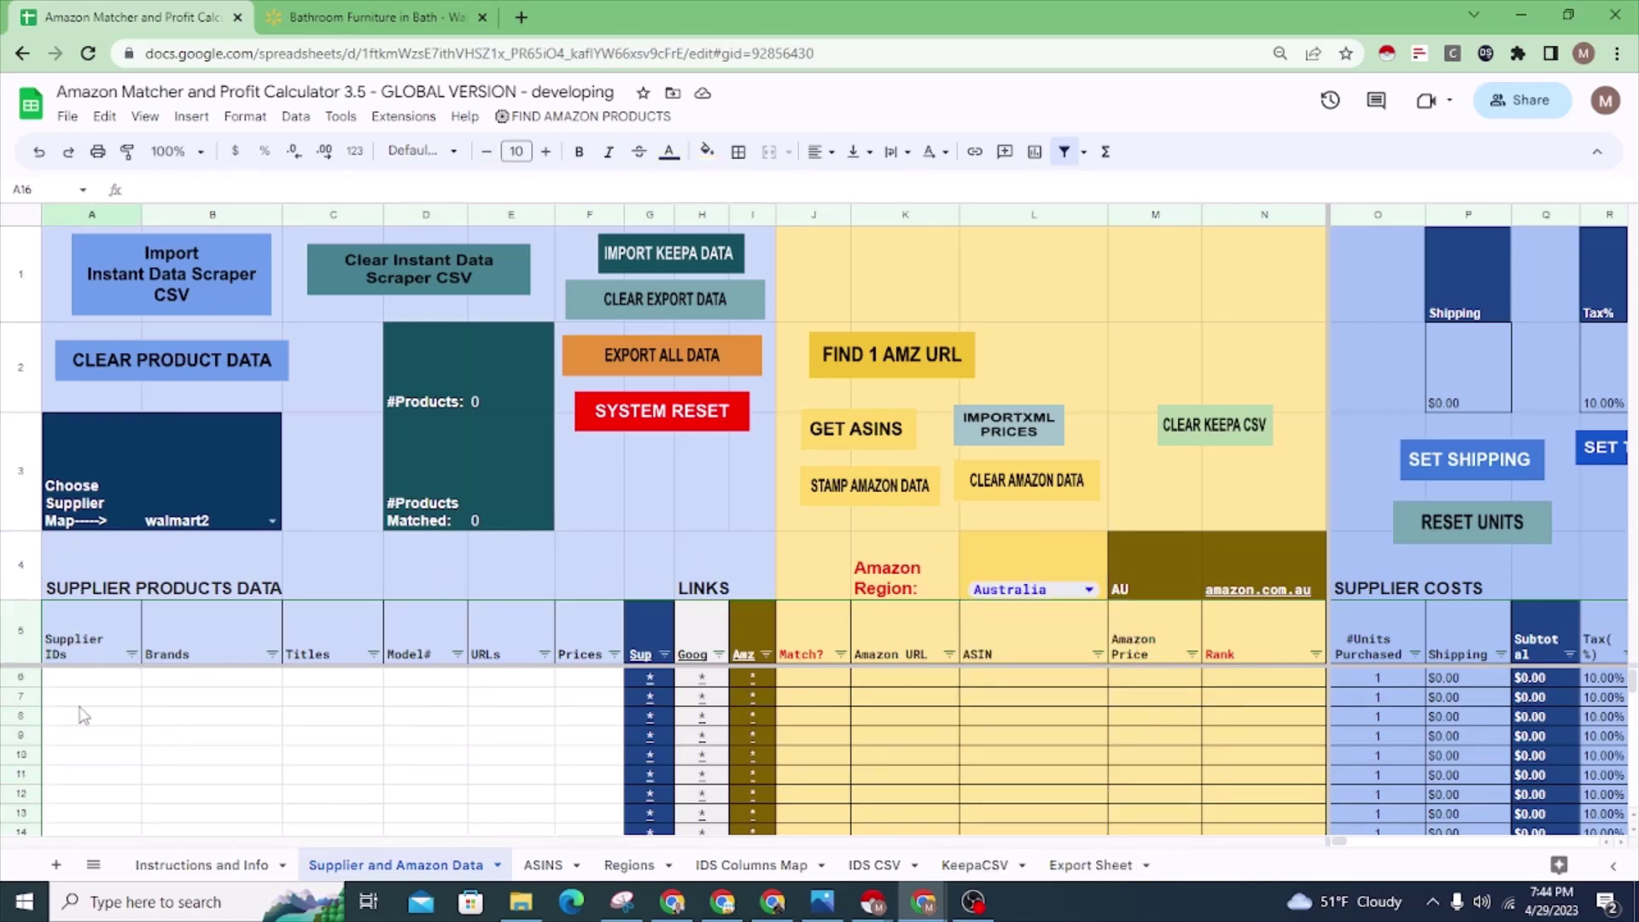
left_click(69, 680)
Step: Confirm Australia in the L4 Amazon Region list, so AU and amazon.com.au appear beside it
left_click(1090, 591)
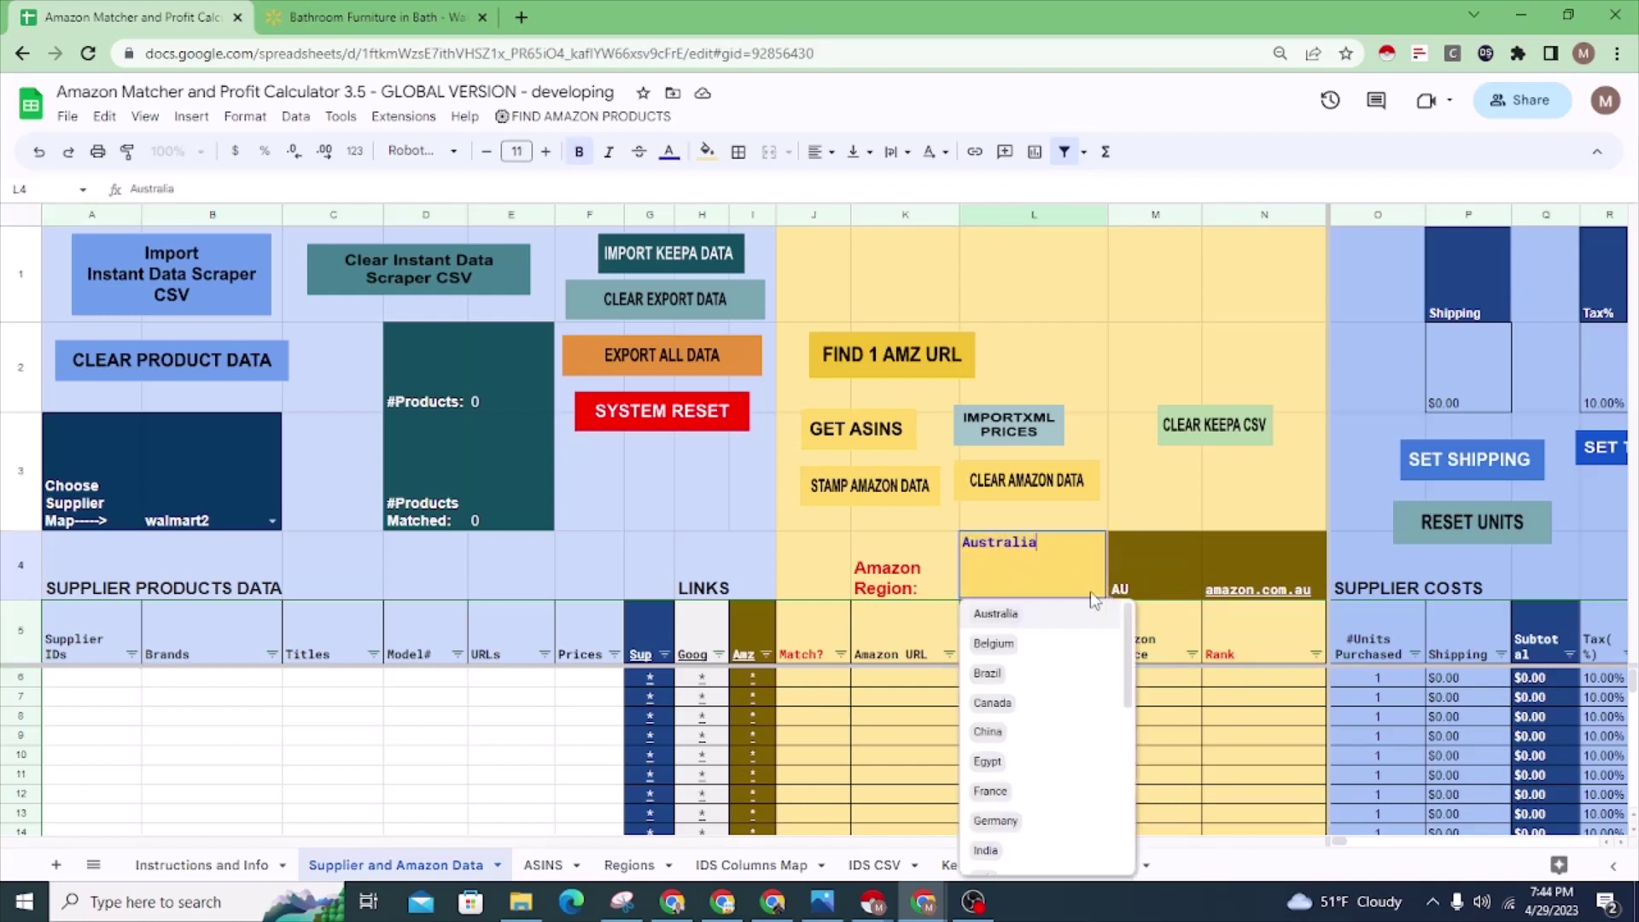
left_click_drag(1127, 636, 1127, 798)
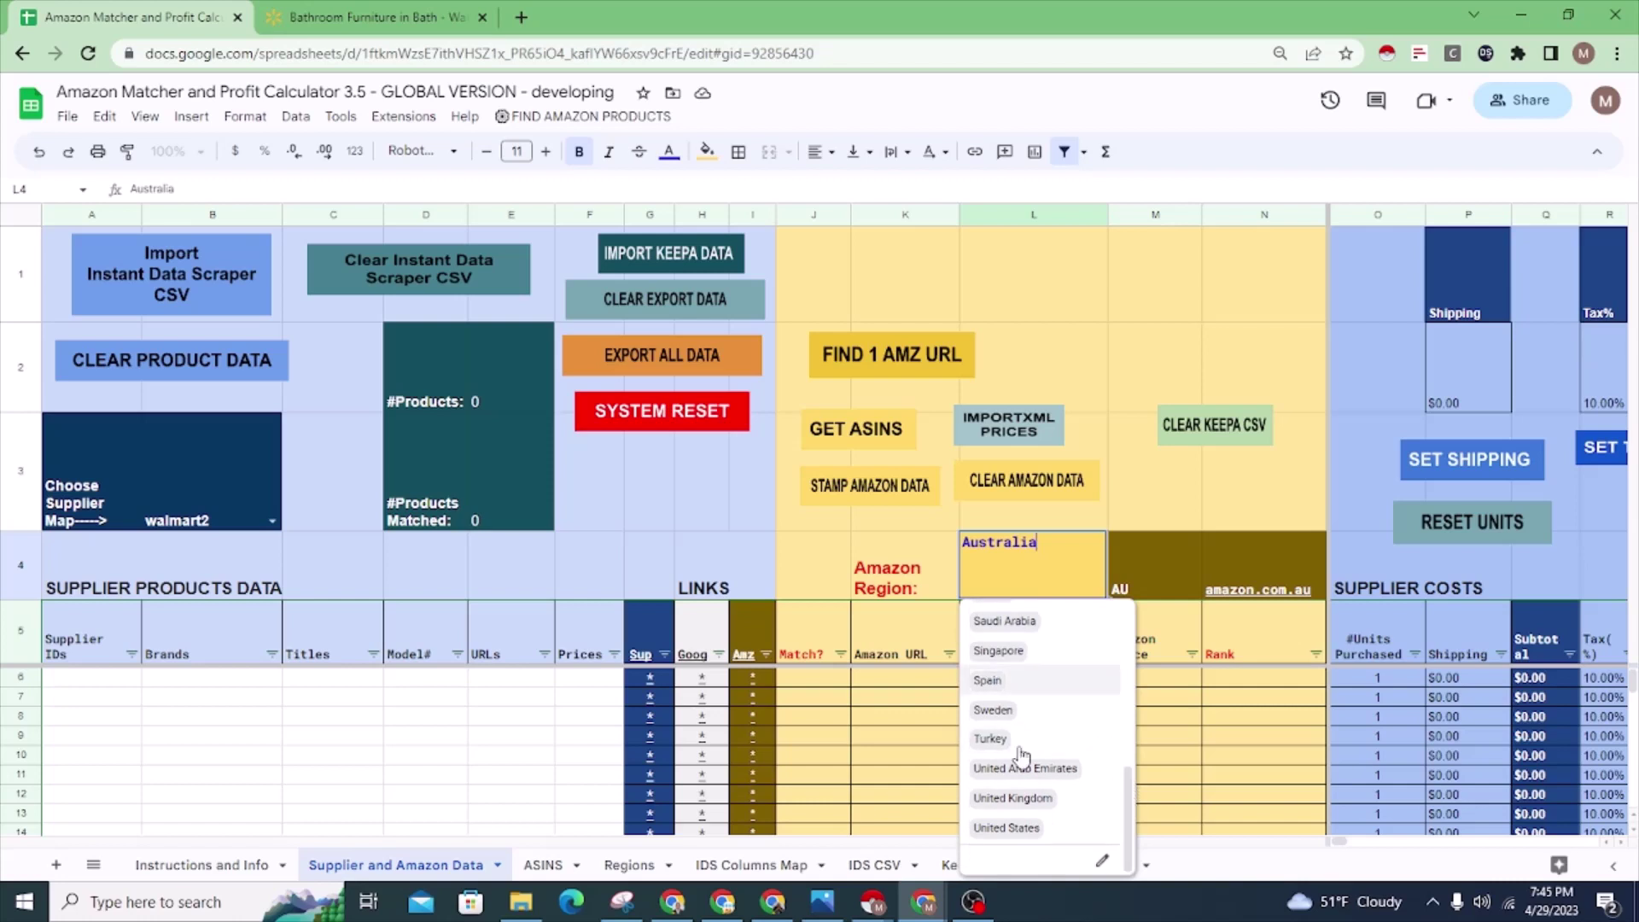
left_click(1151, 576)
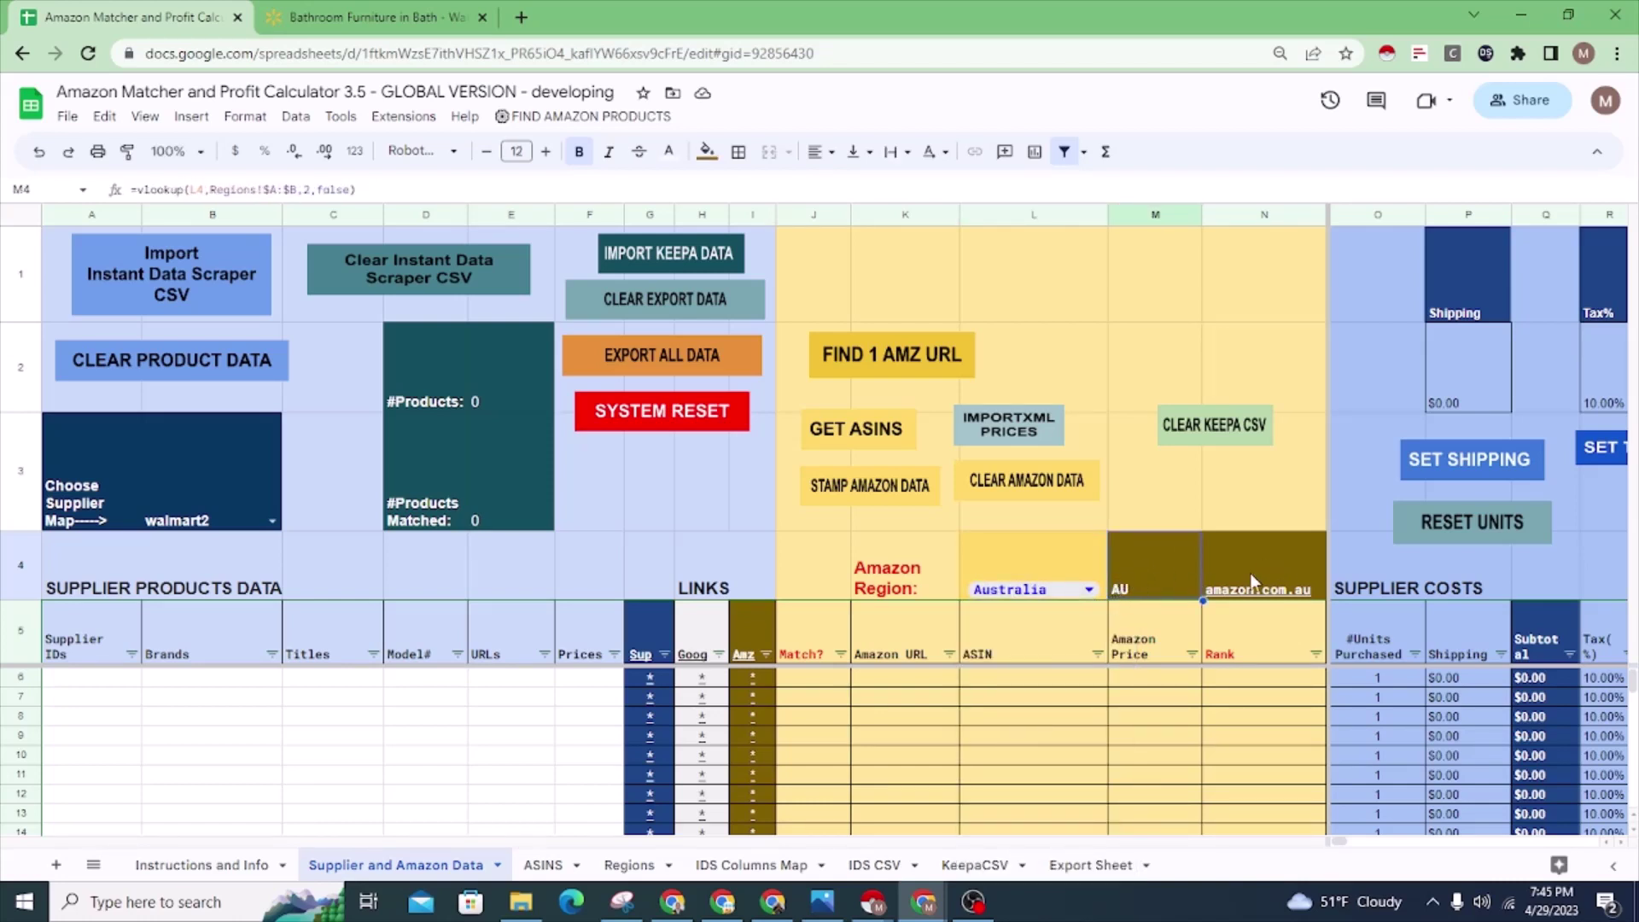
mouse_move(1264, 577)
left_click_drag(801, 681, 924, 693)
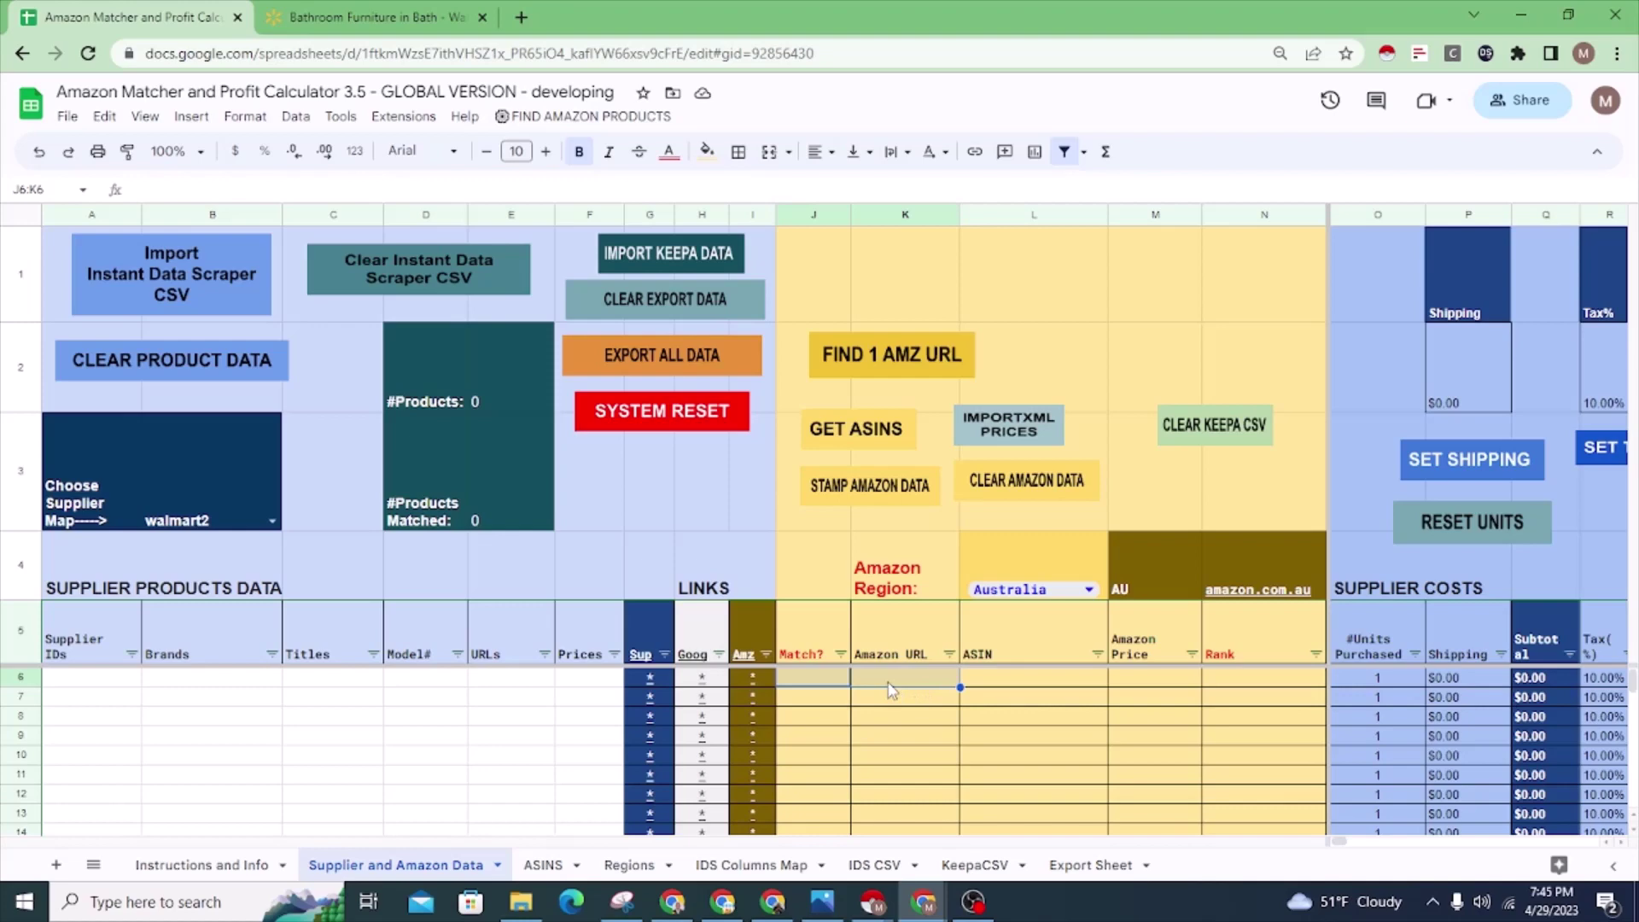
left_click(128, 682)
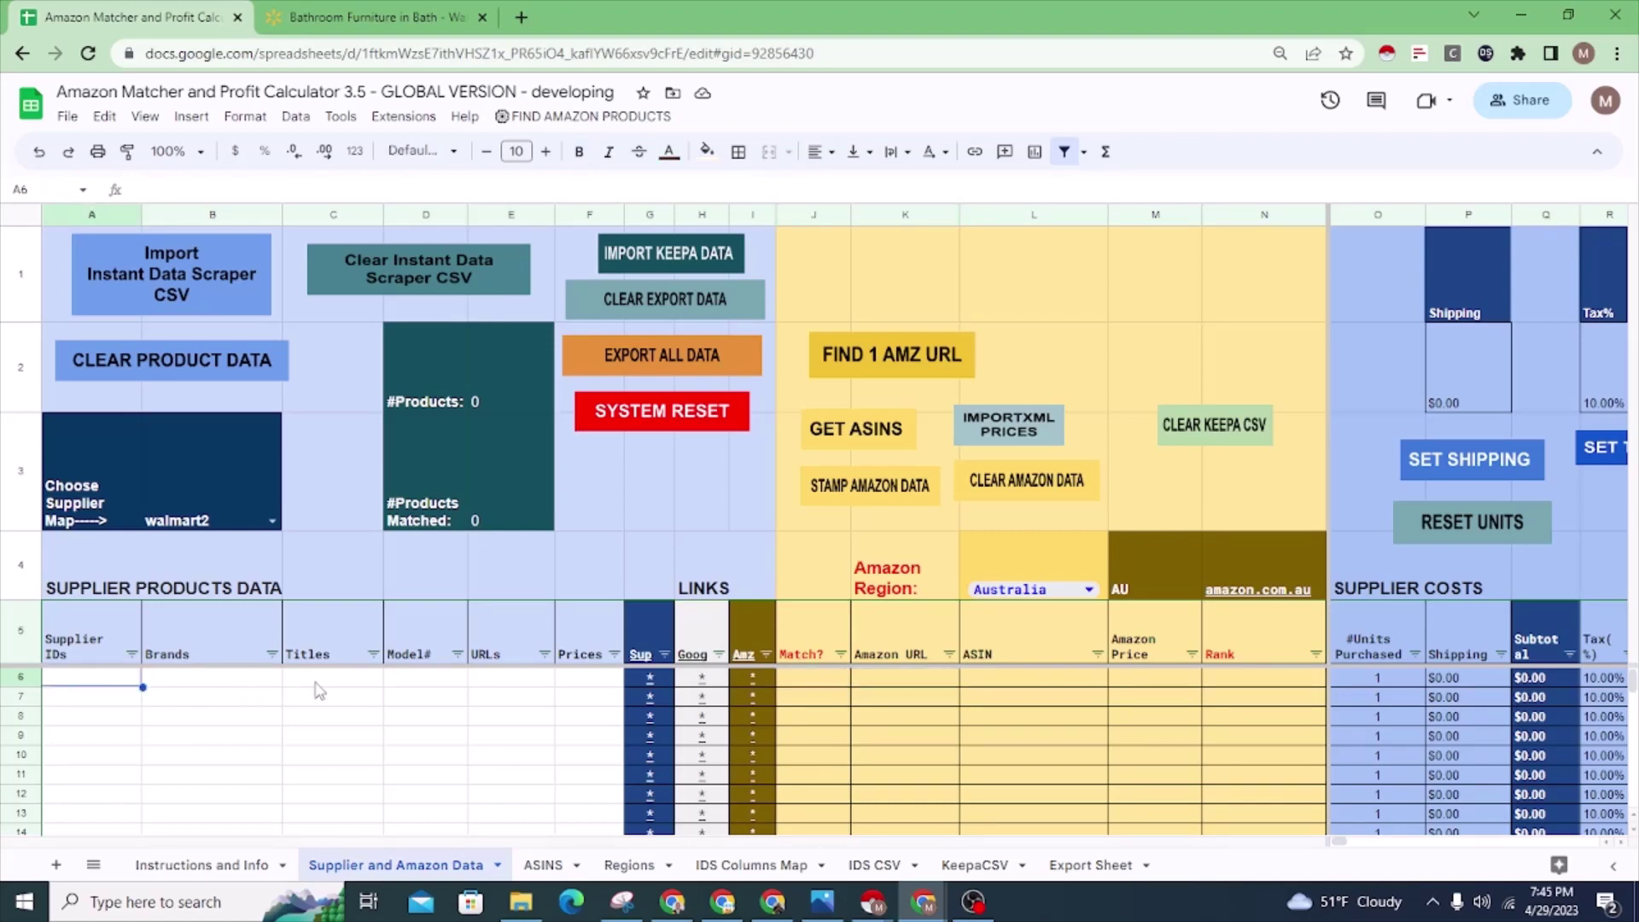
left_click(355, 24)
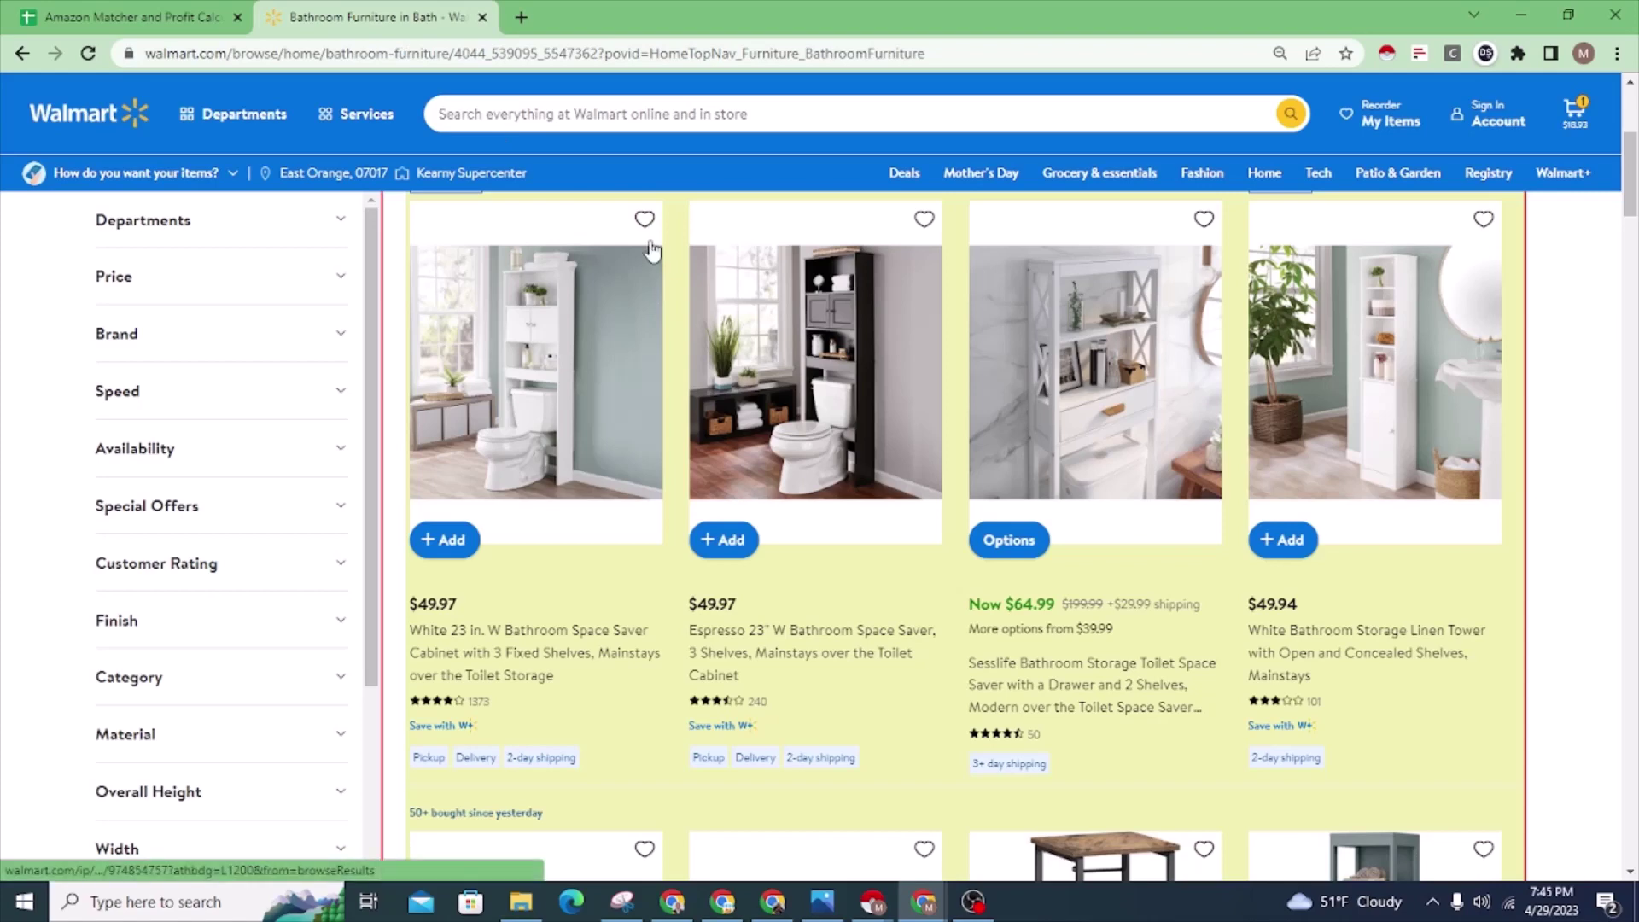
scroll(649, 257, "up", 4)
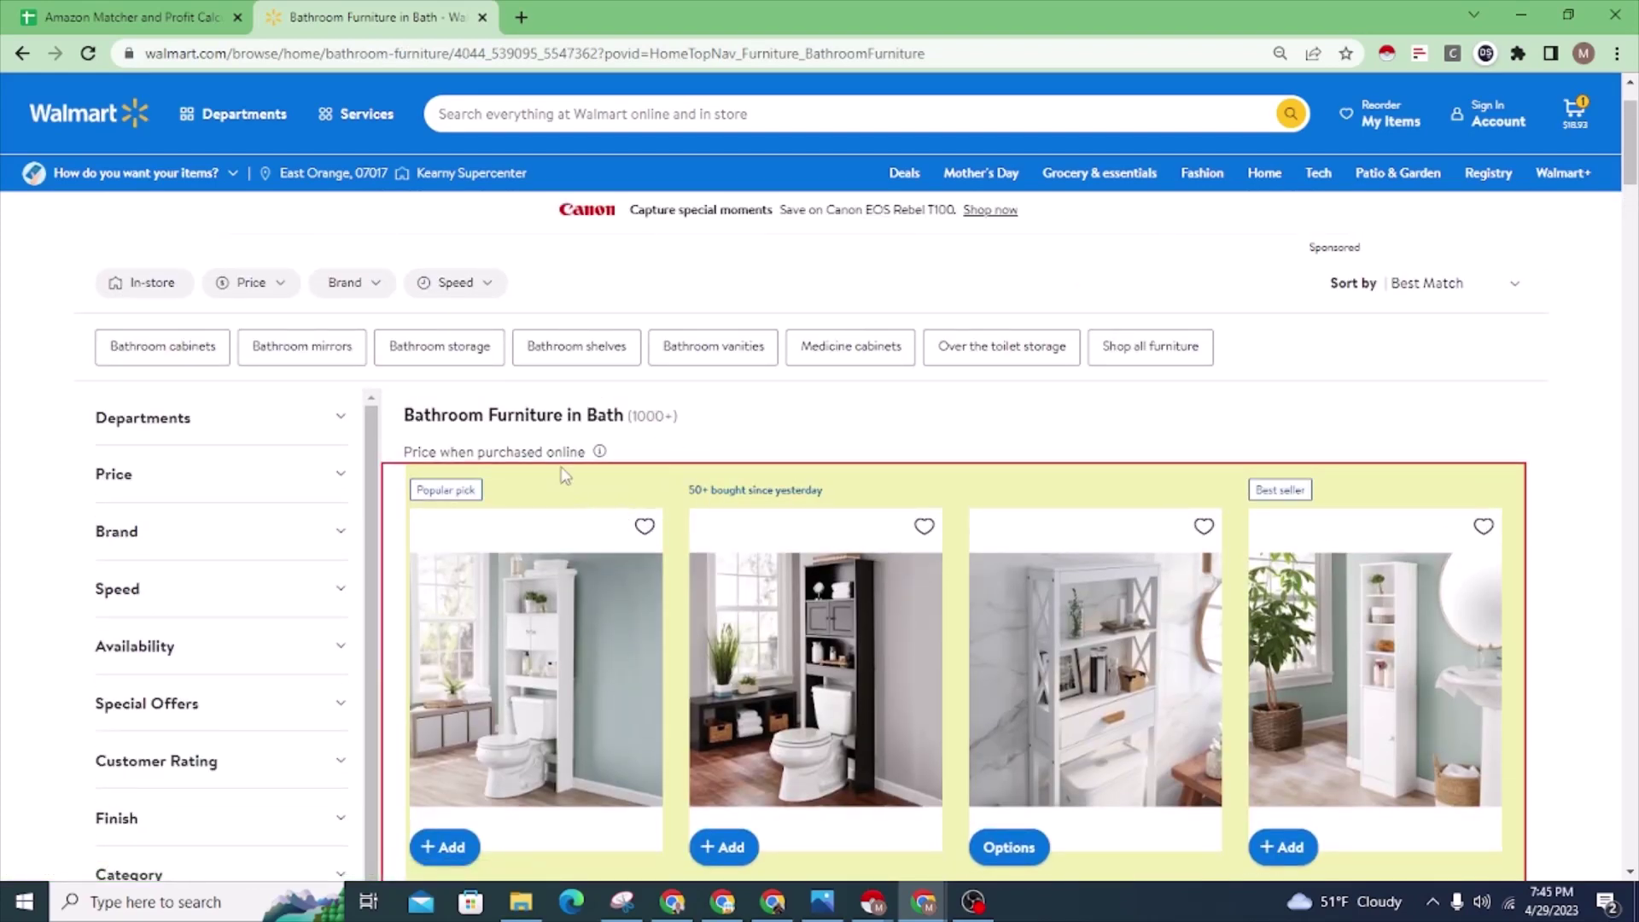
left_click(163, 12)
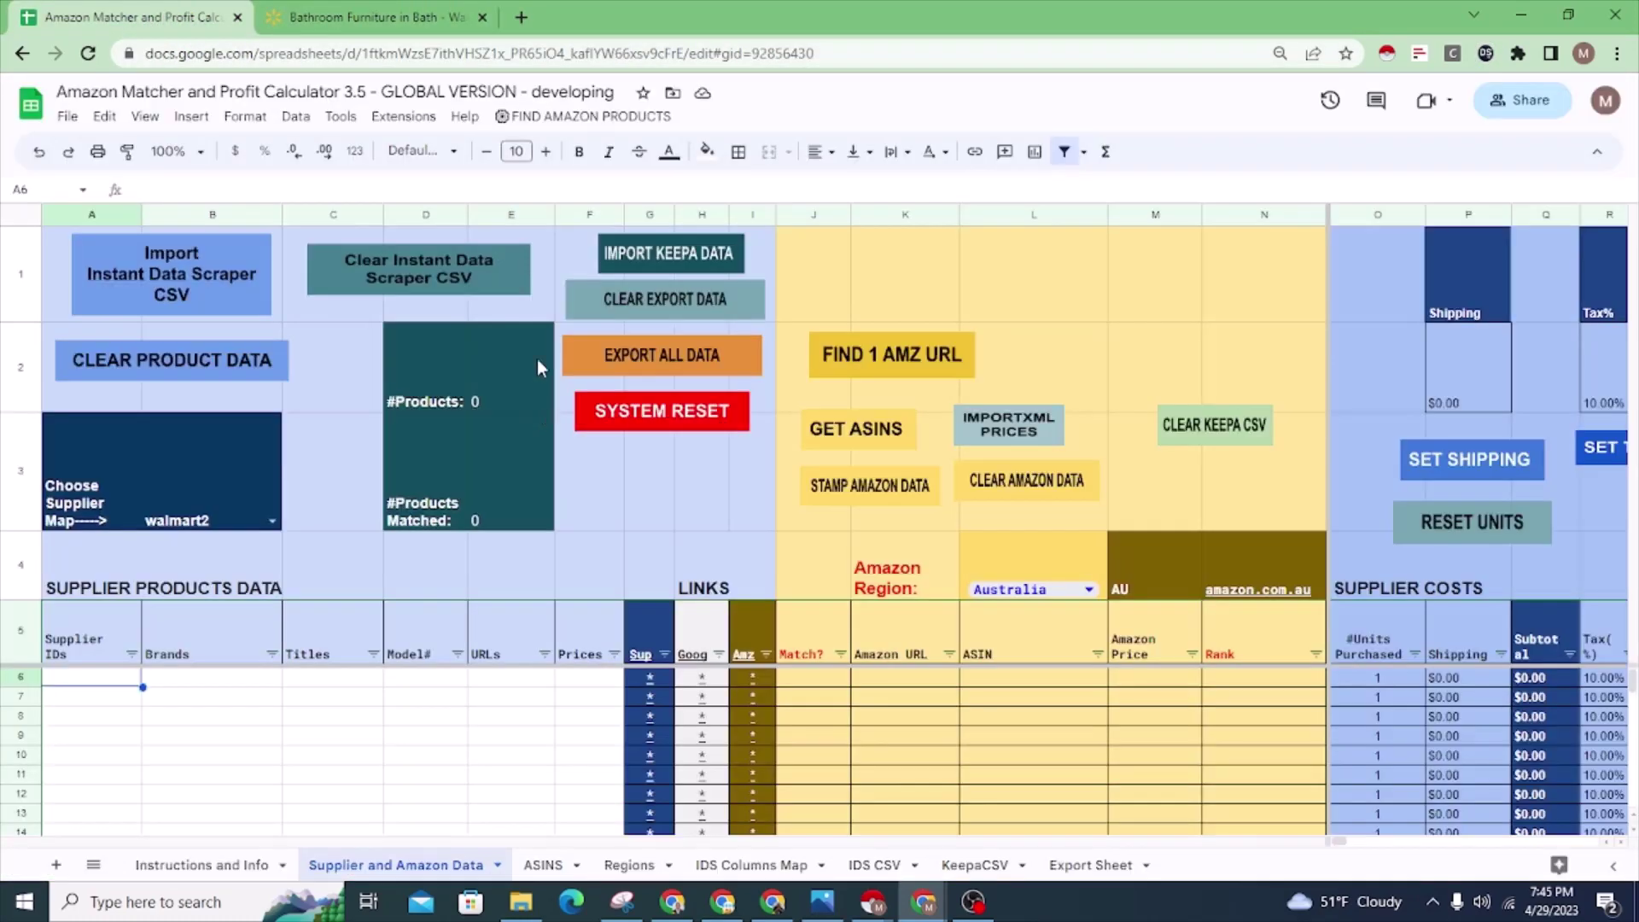
Step: Review the IDS CSV sheet's w_iUH7 and absolute src headers against the Walmart bathroom furniture page
left_click(874, 865)
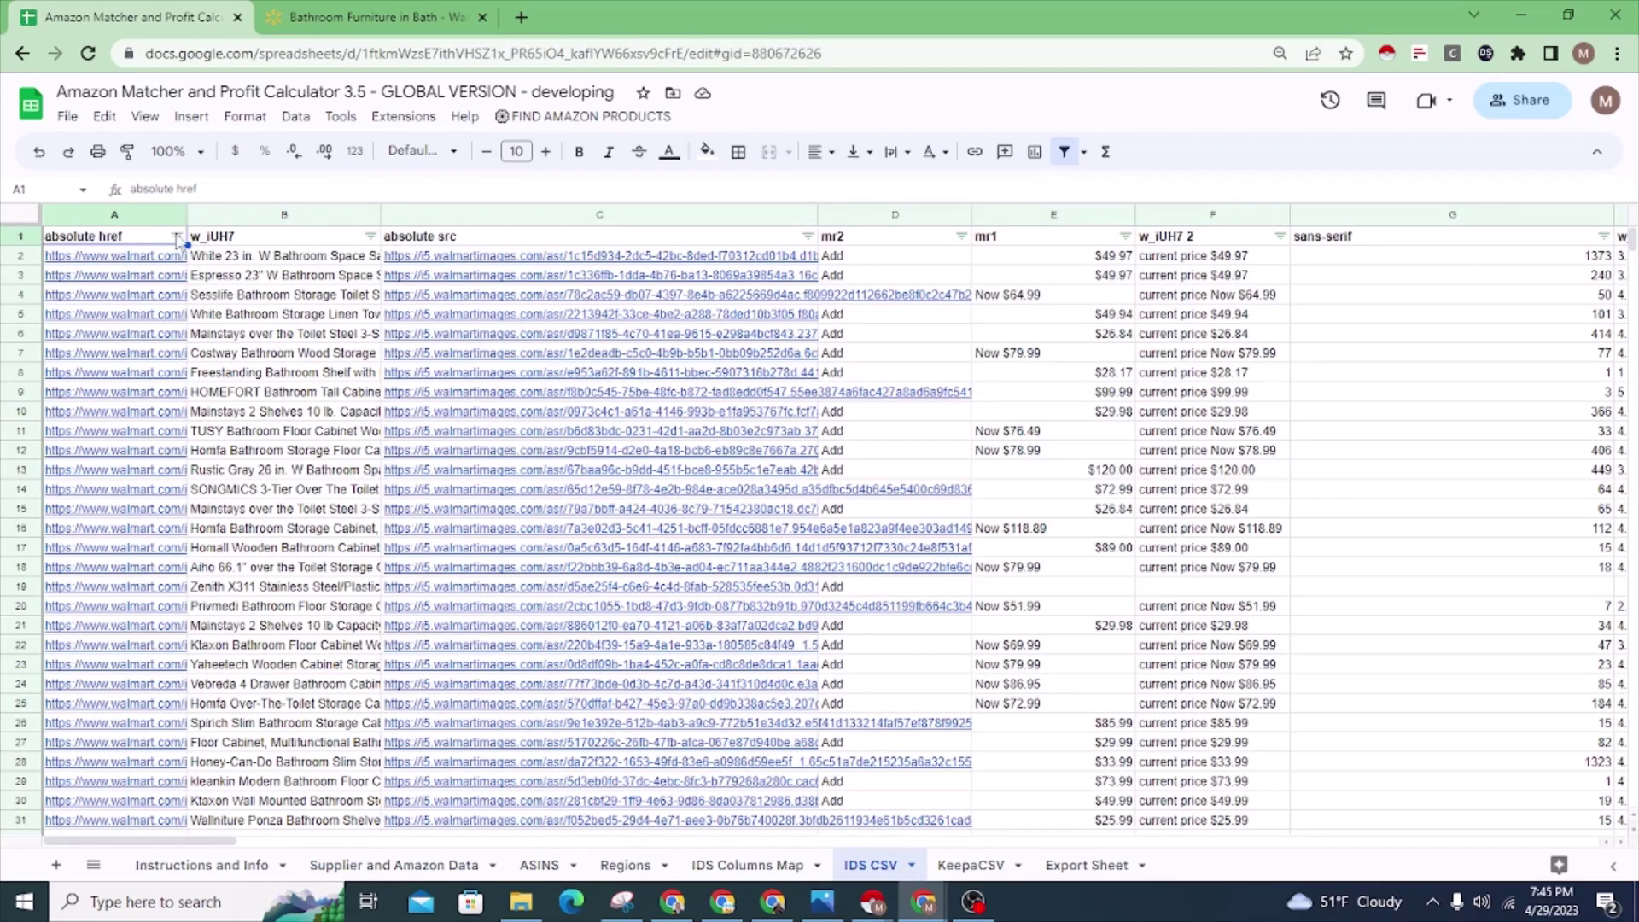
left_click(245, 238)
left_click(442, 238)
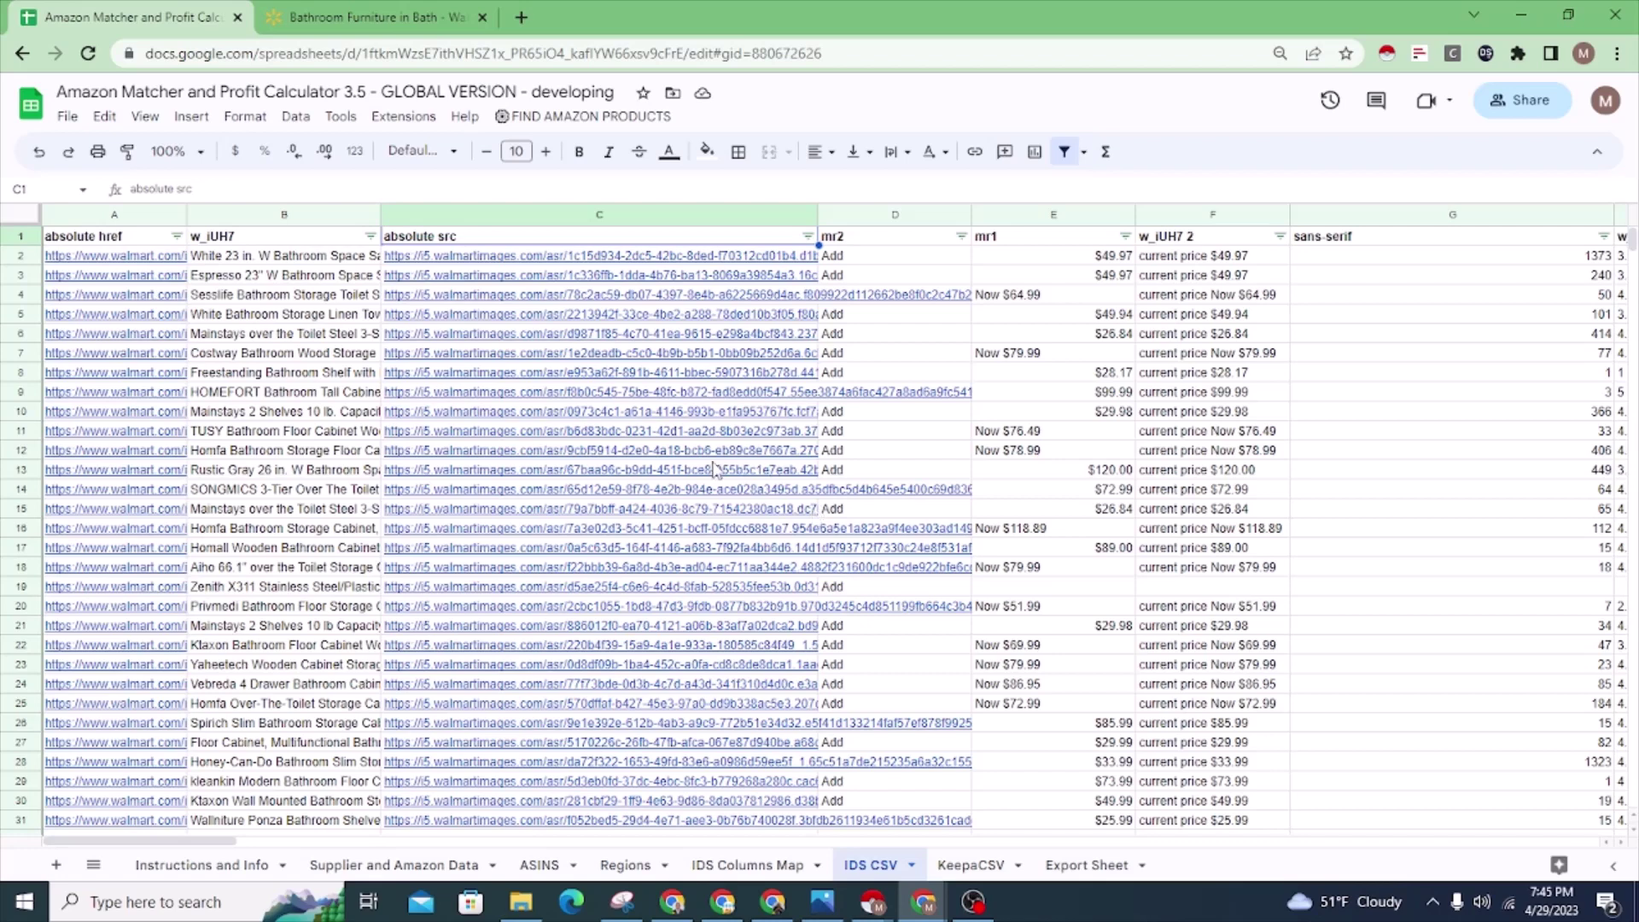
left_click(349, 11)
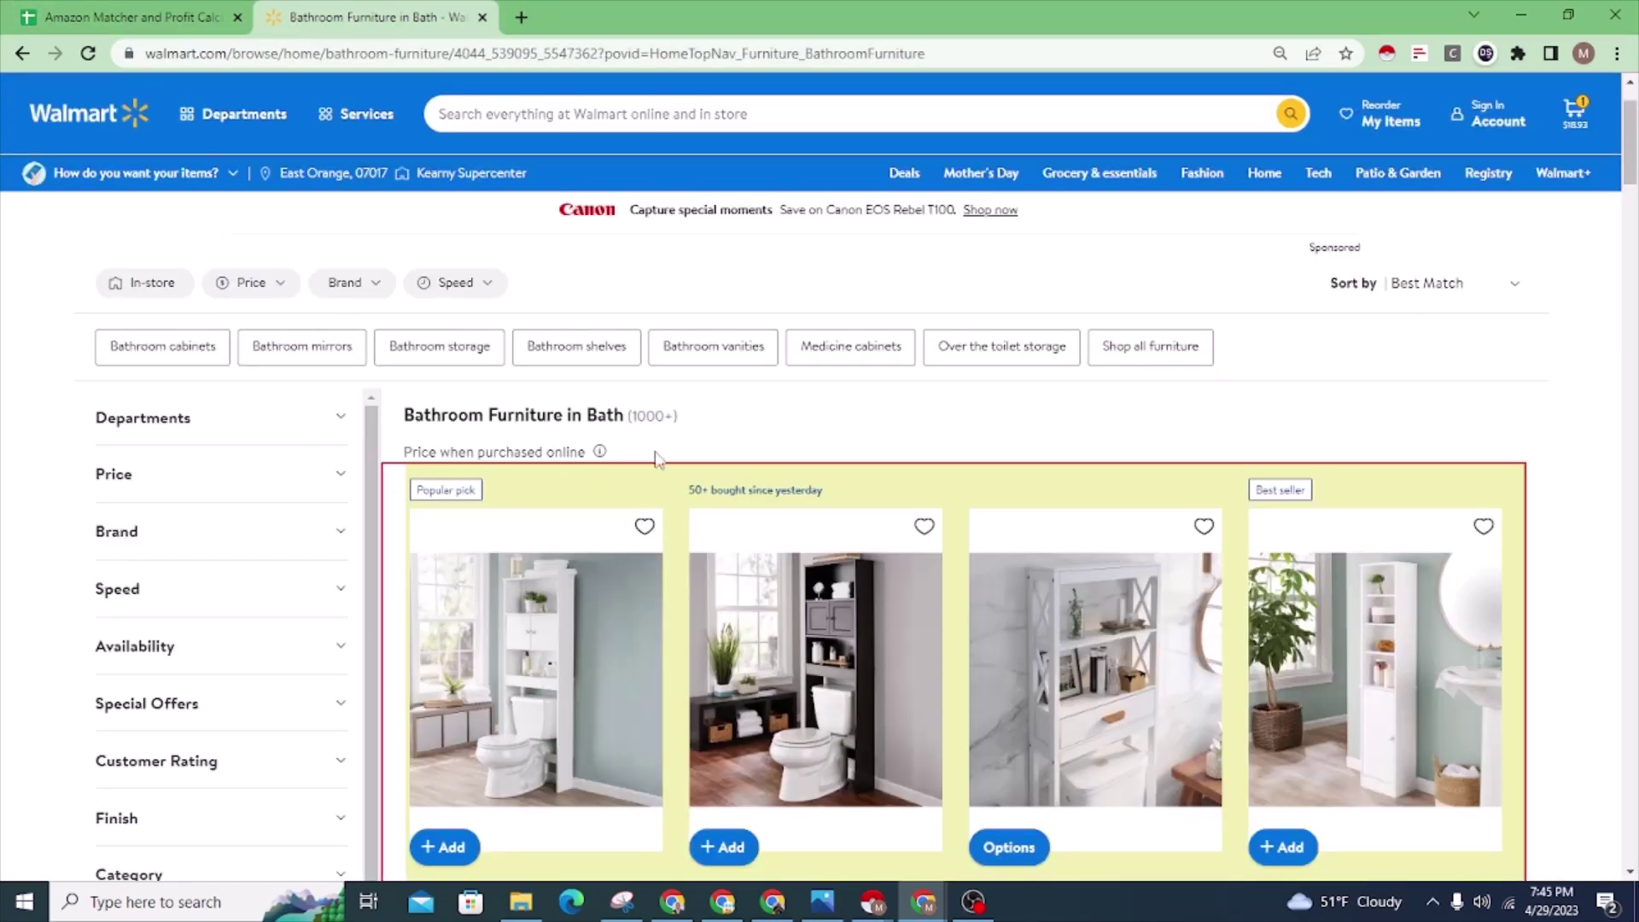
left_click(143, 21)
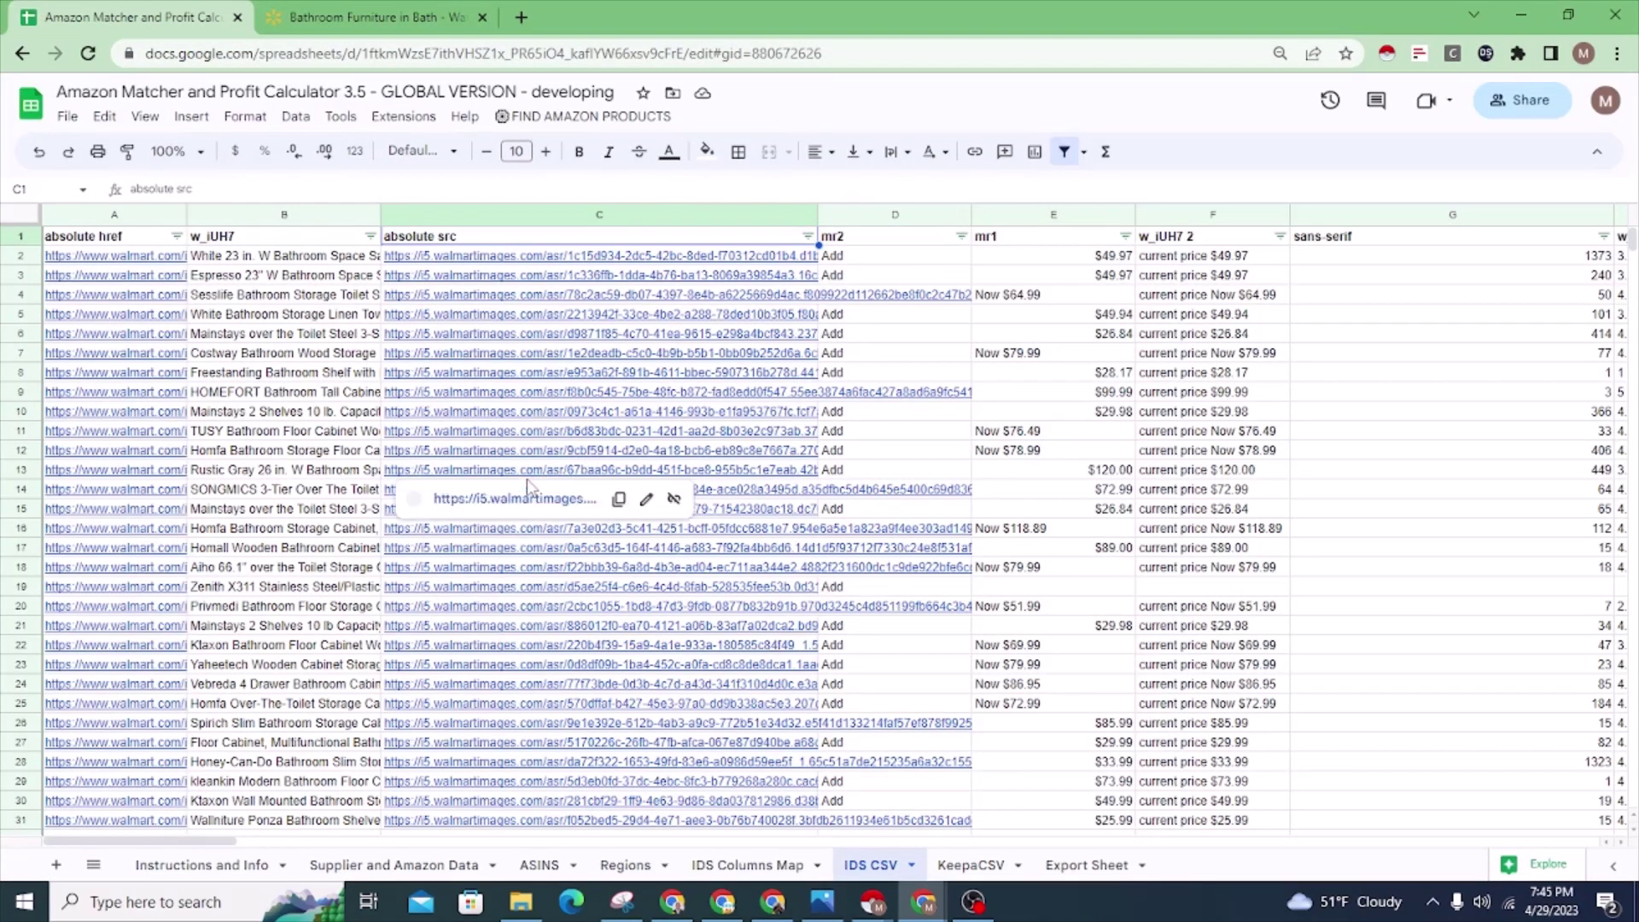
left_click(376, 17)
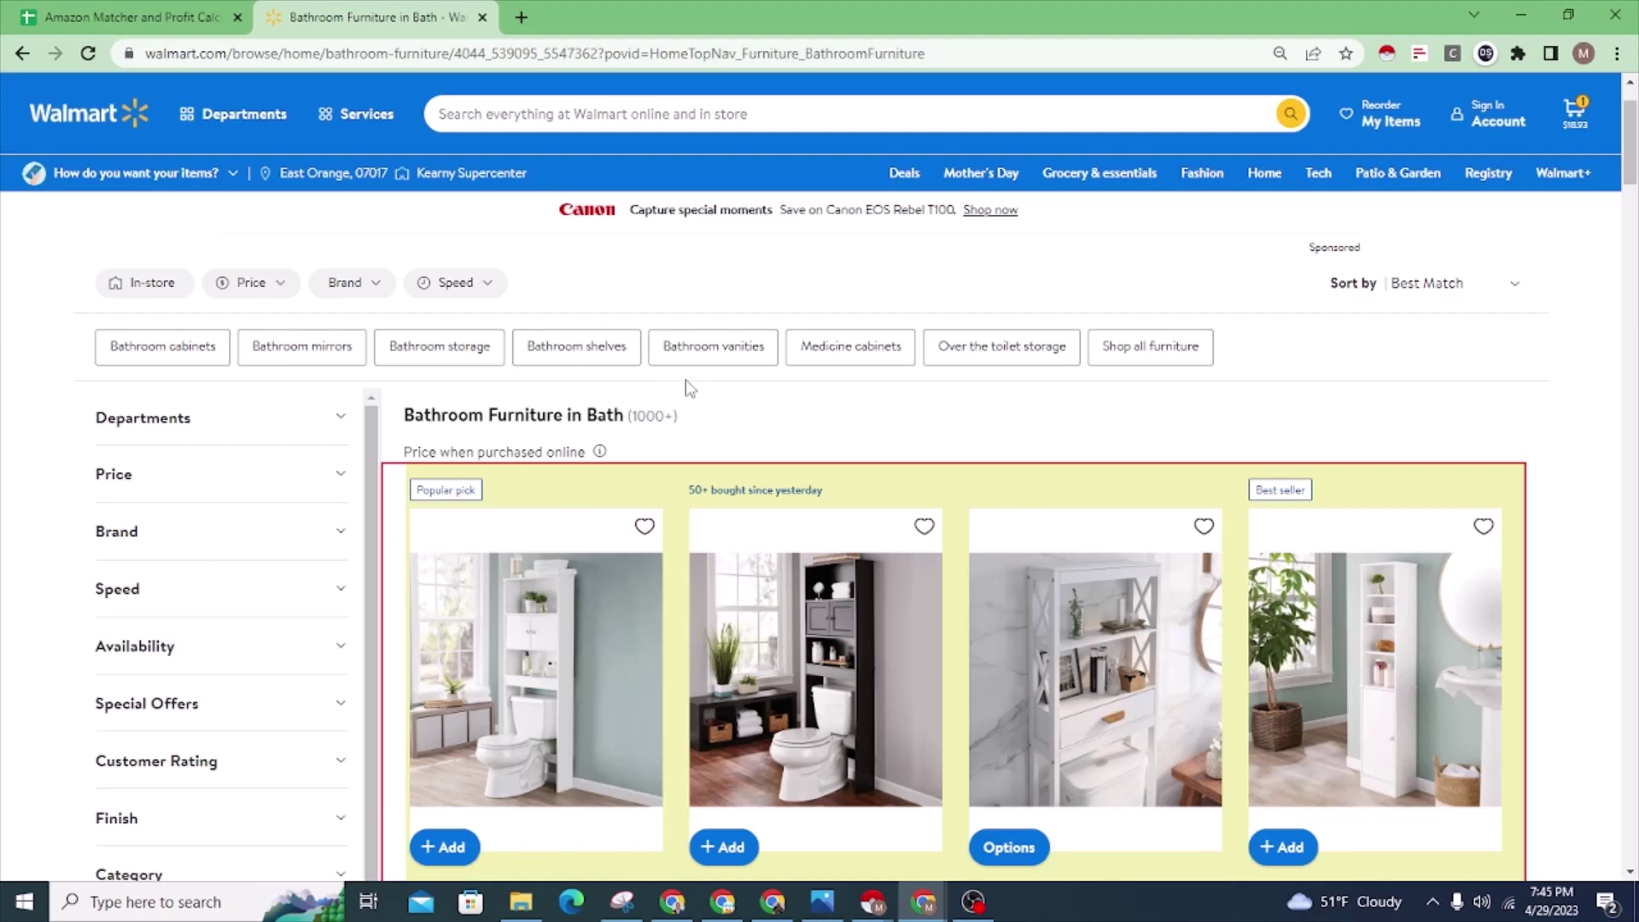
left_click(158, 12)
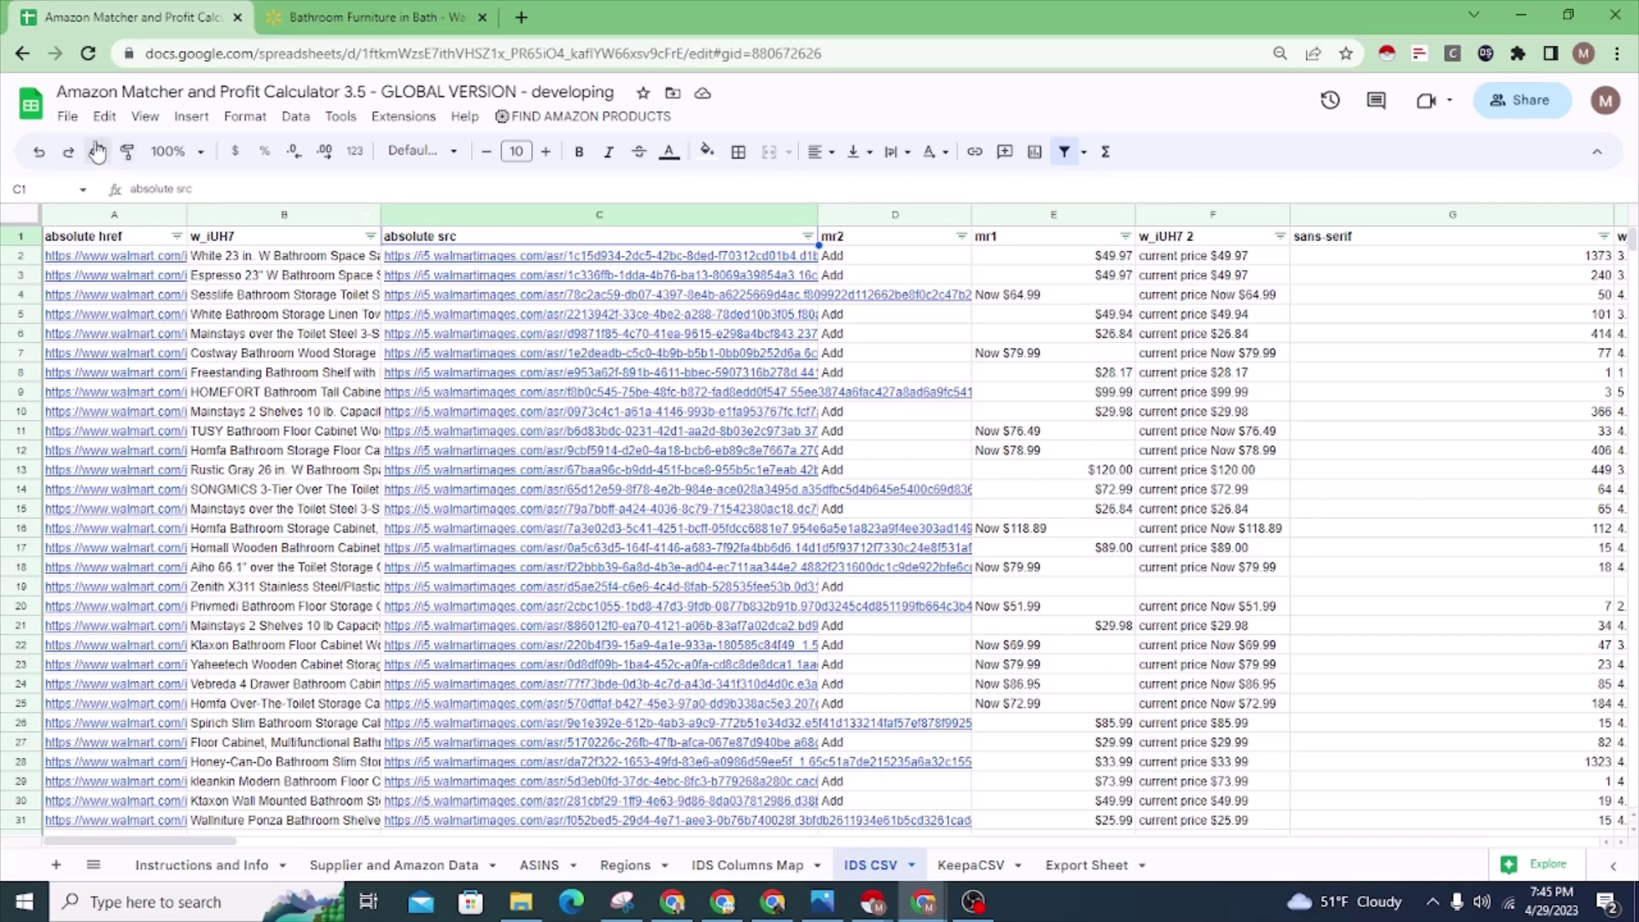
Step: Check the File menu and the absolute href header in A1, then return to the Walmart listing
left_click(67, 116)
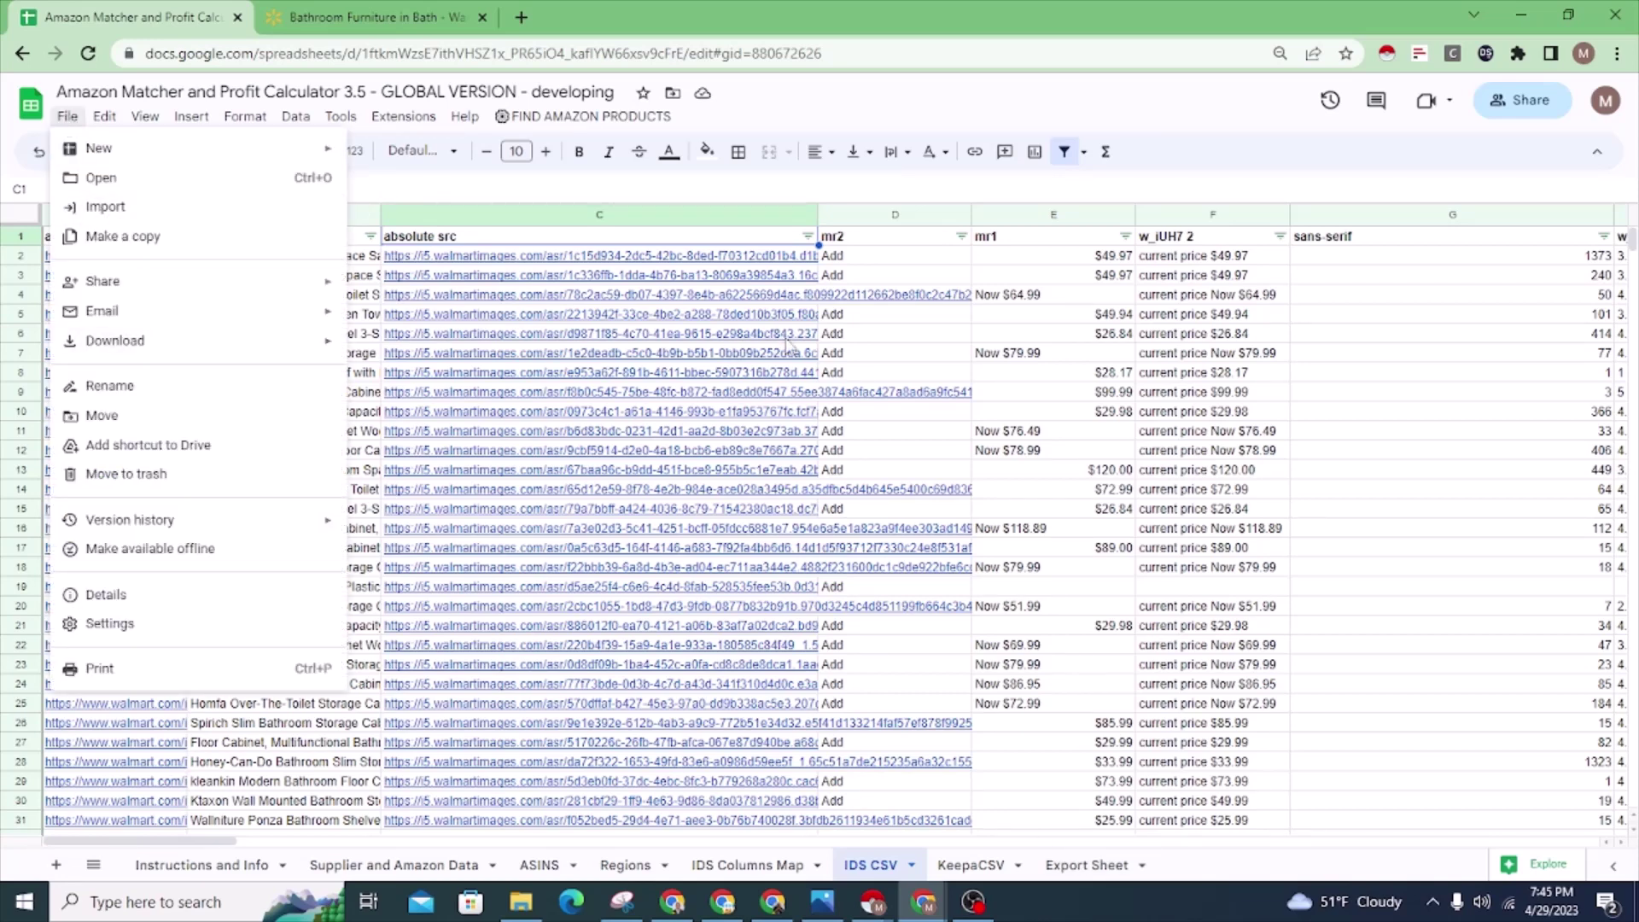
left_click(879, 340)
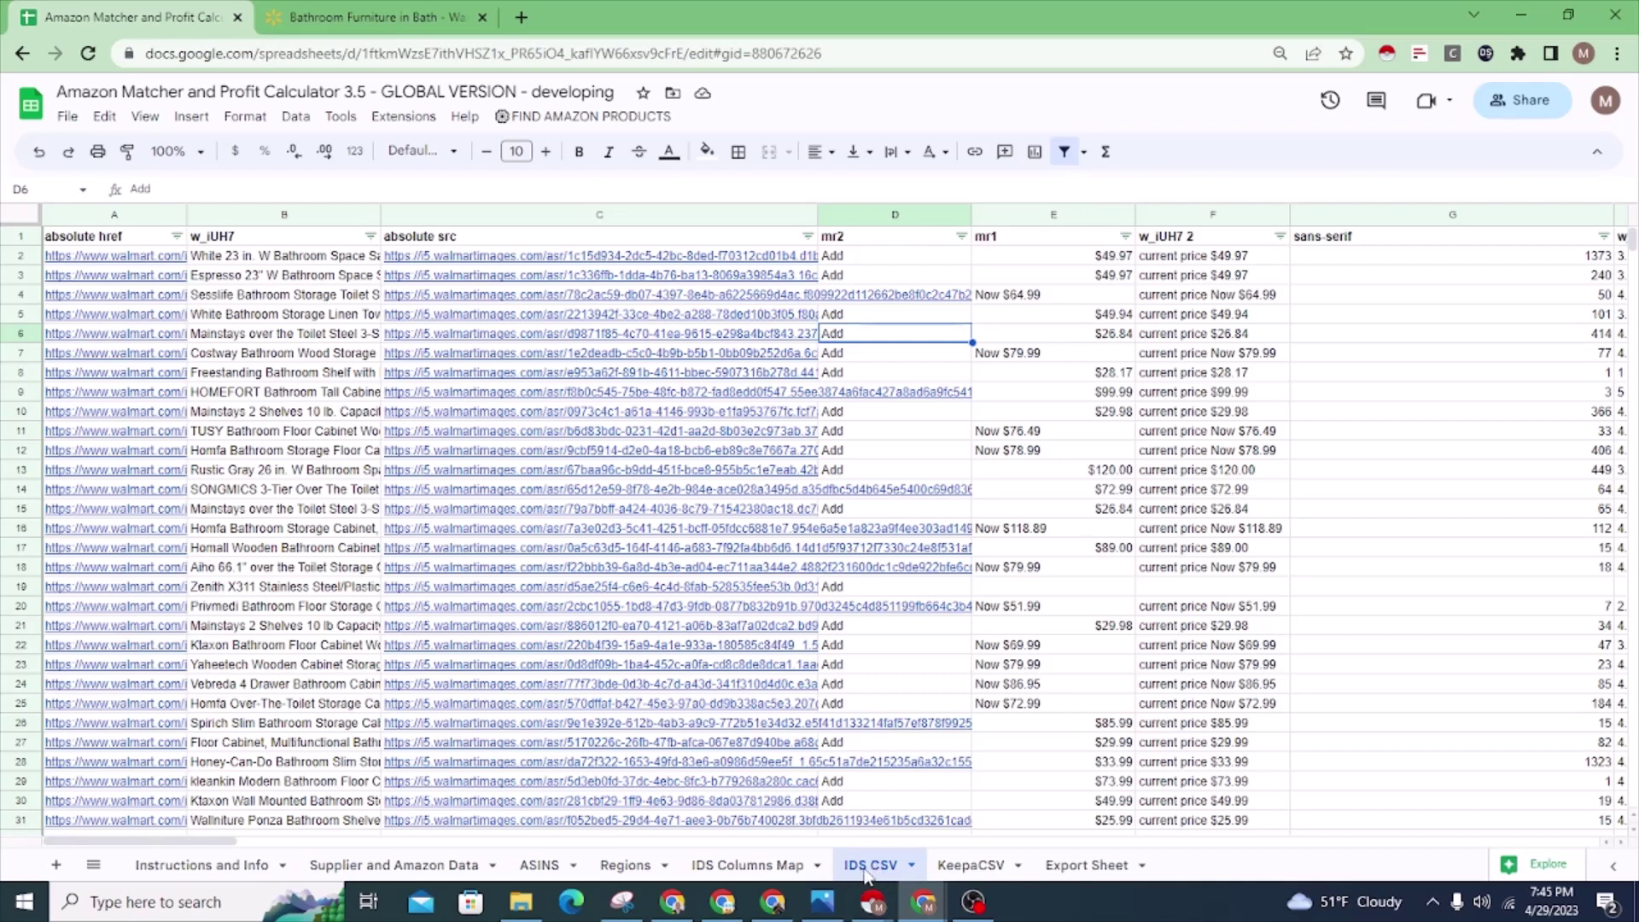
left_click(126, 240)
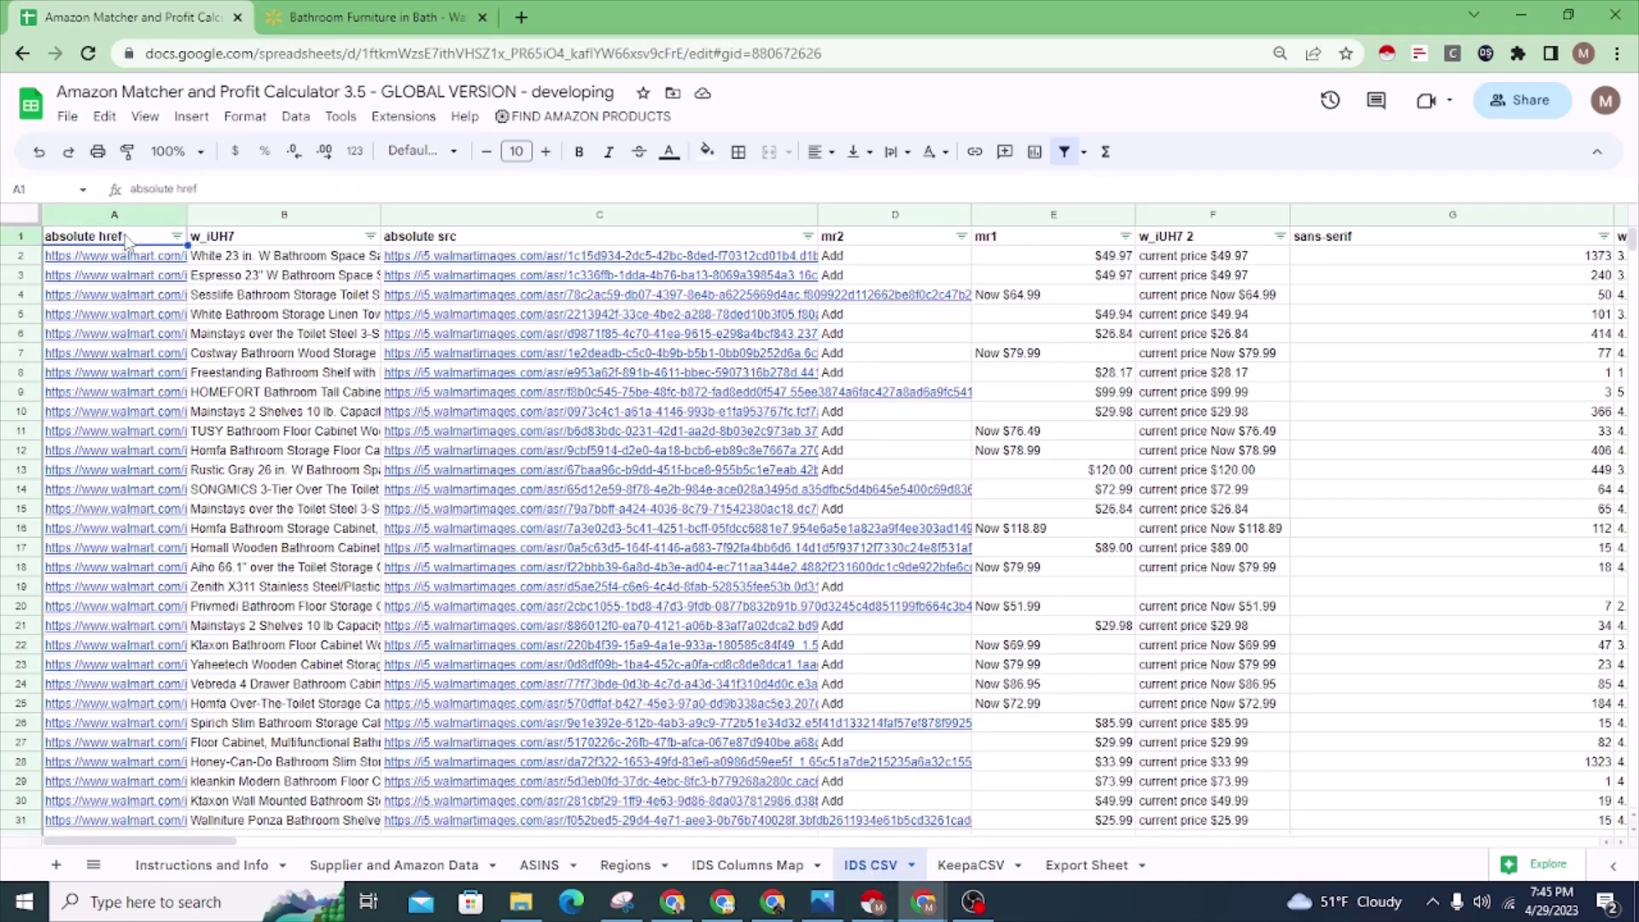
left_click(376, 19)
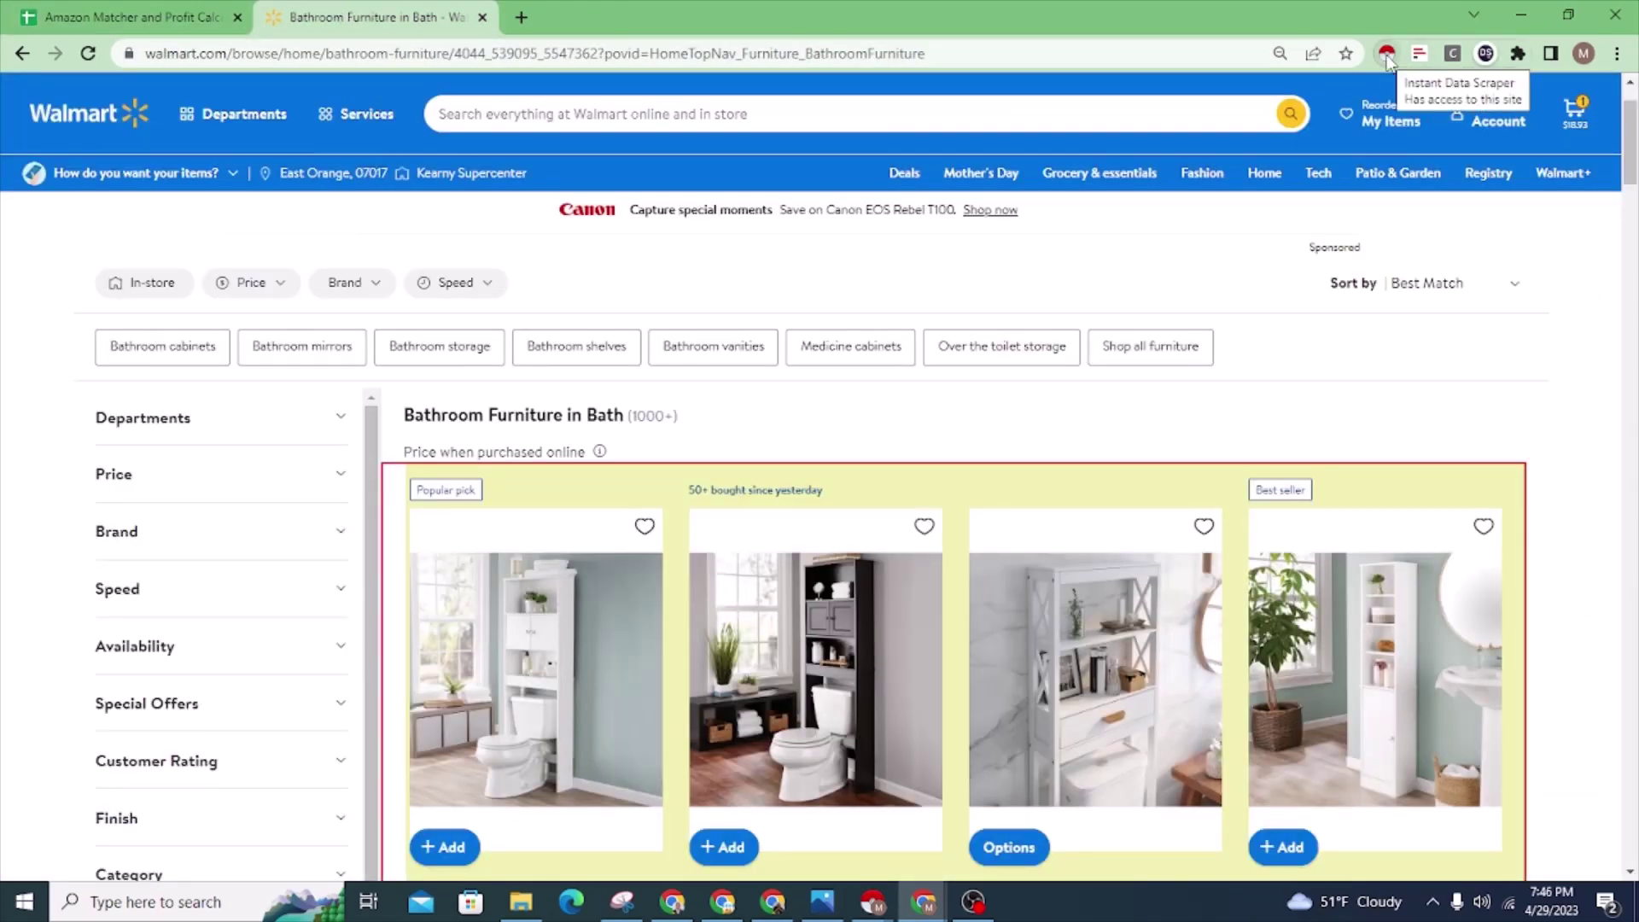
Step: Launch the Instant Data Scraper on the Walmart bathroom furniture listing, then close it
left_click(1388, 56)
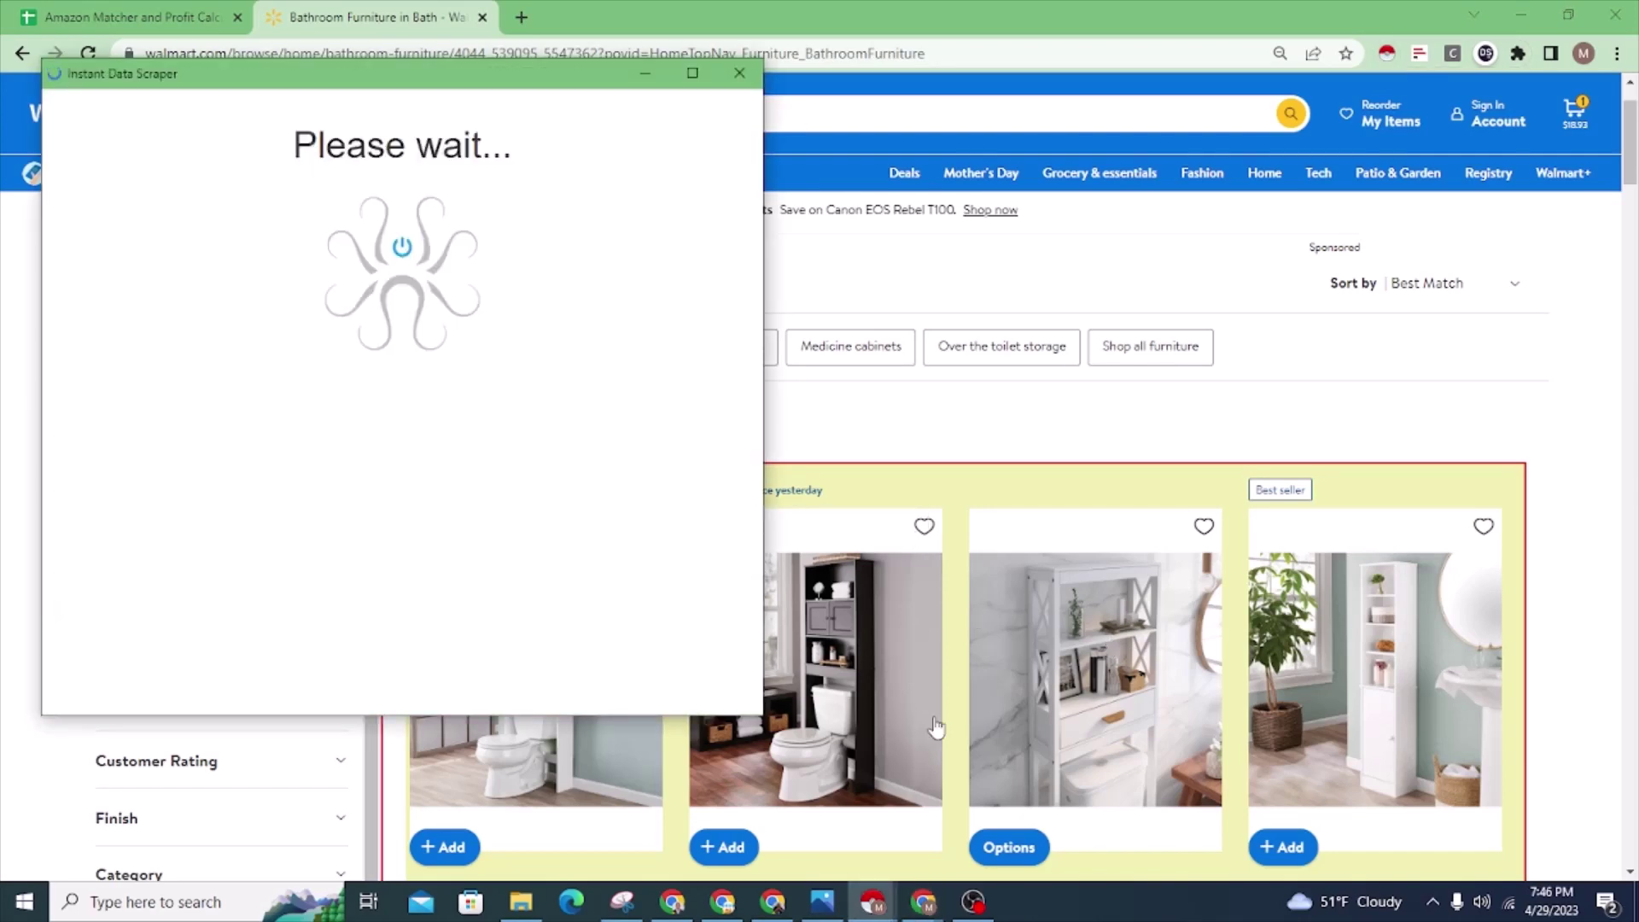
left_click(739, 73)
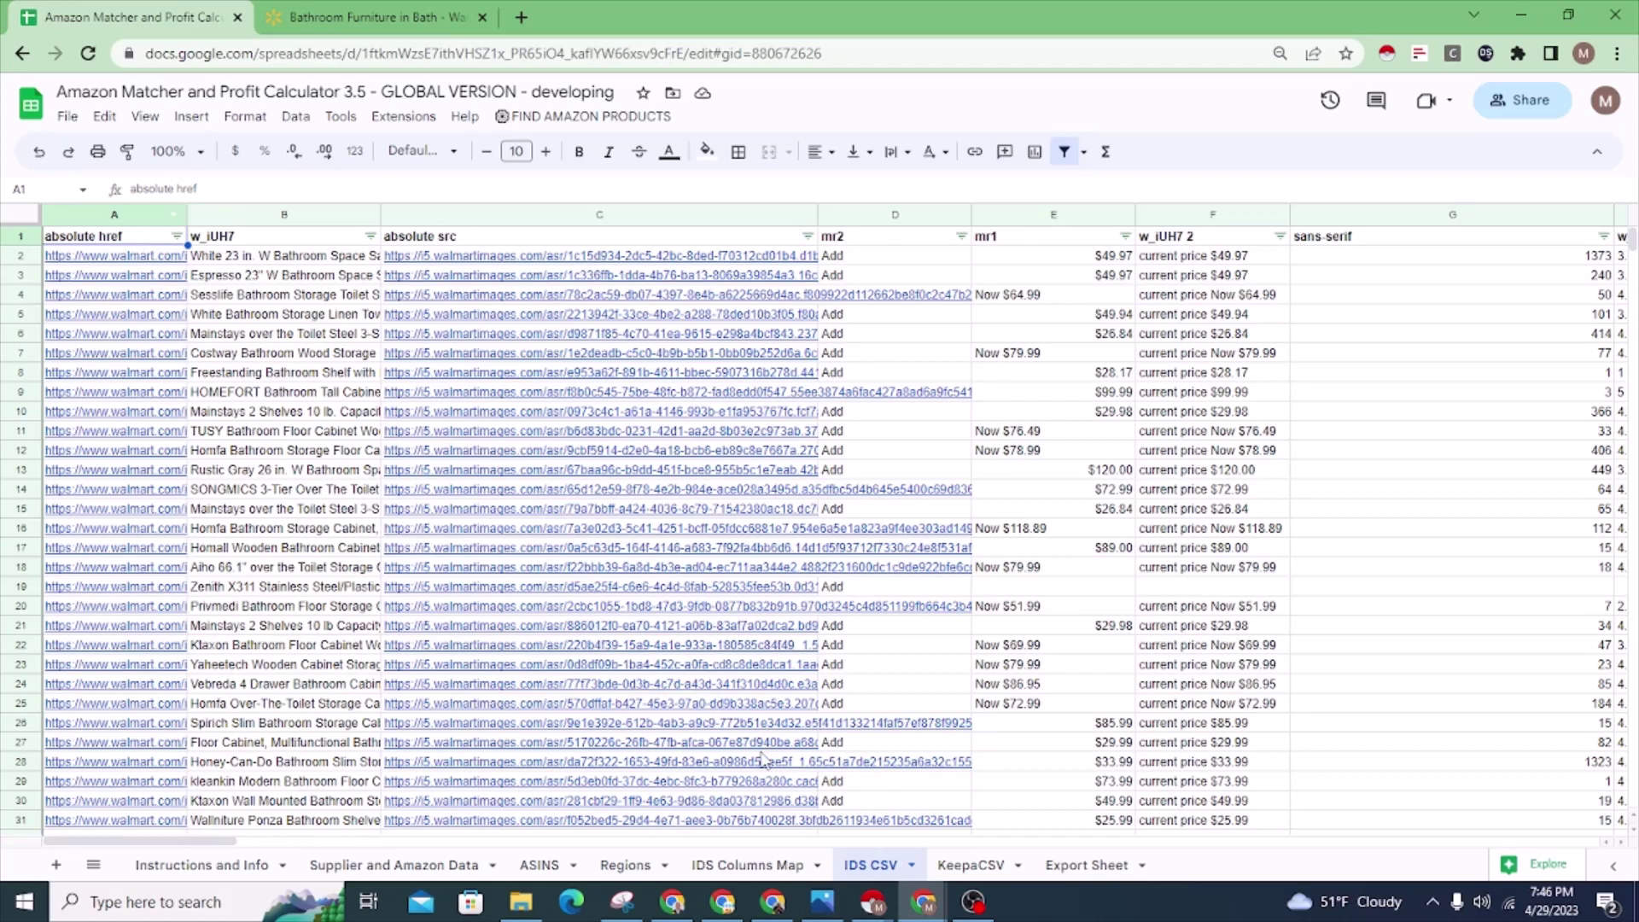
Step: Verify walmart2's title column maps to w_iUH7, matching the IDS CSV B1 heading, then return to Supplier and Amazon Data
left_click(748, 865)
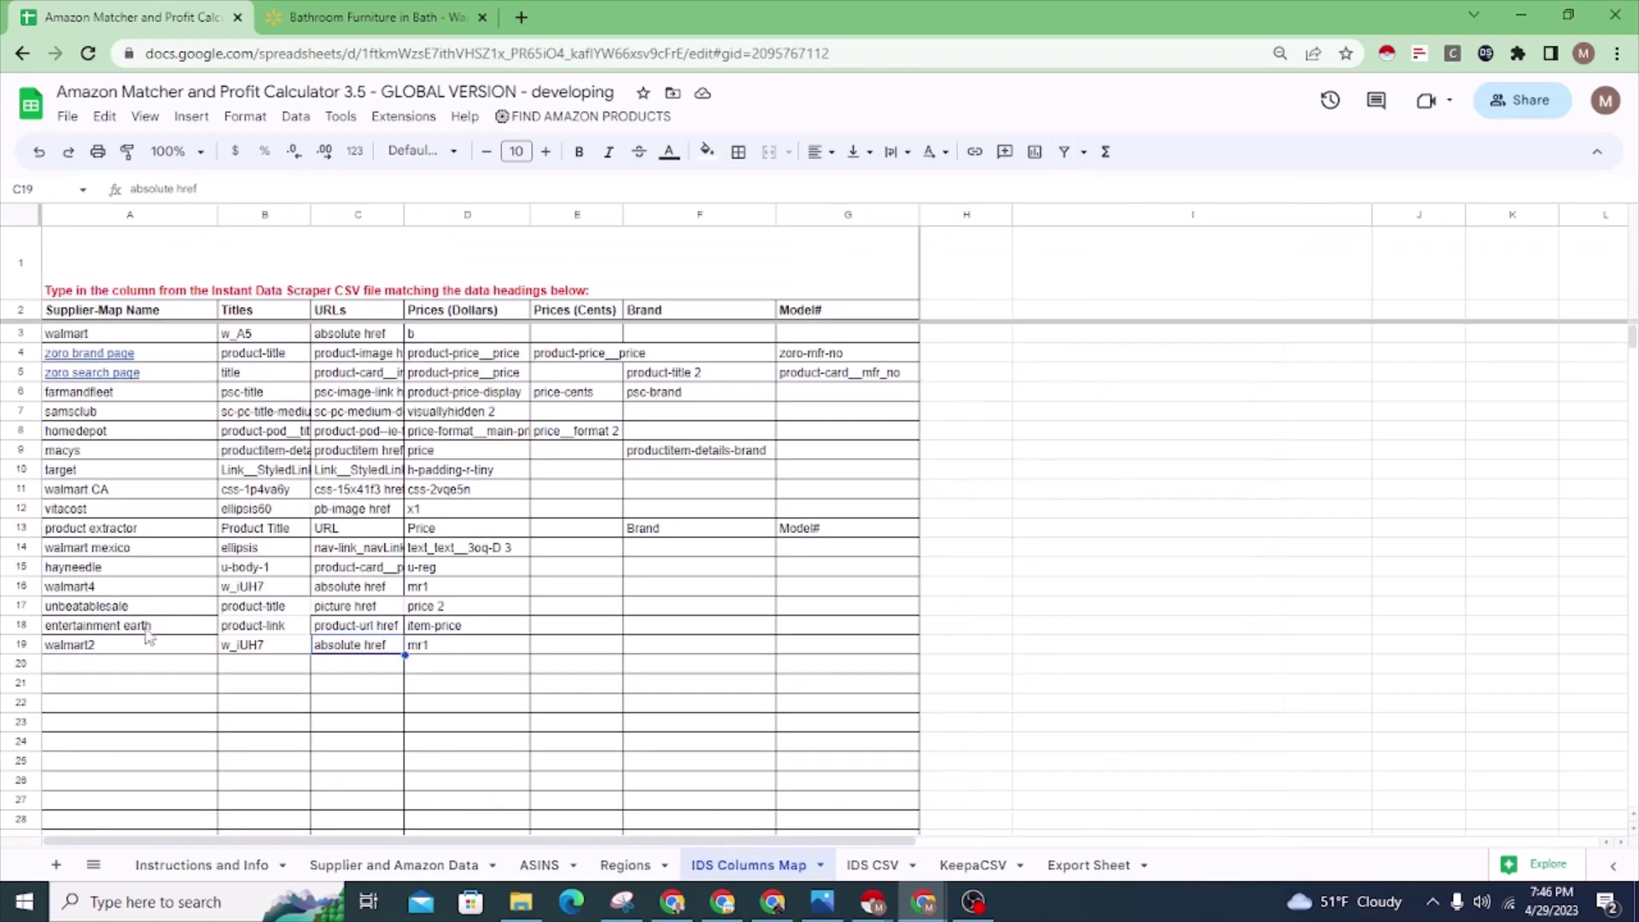
left_click(103, 652)
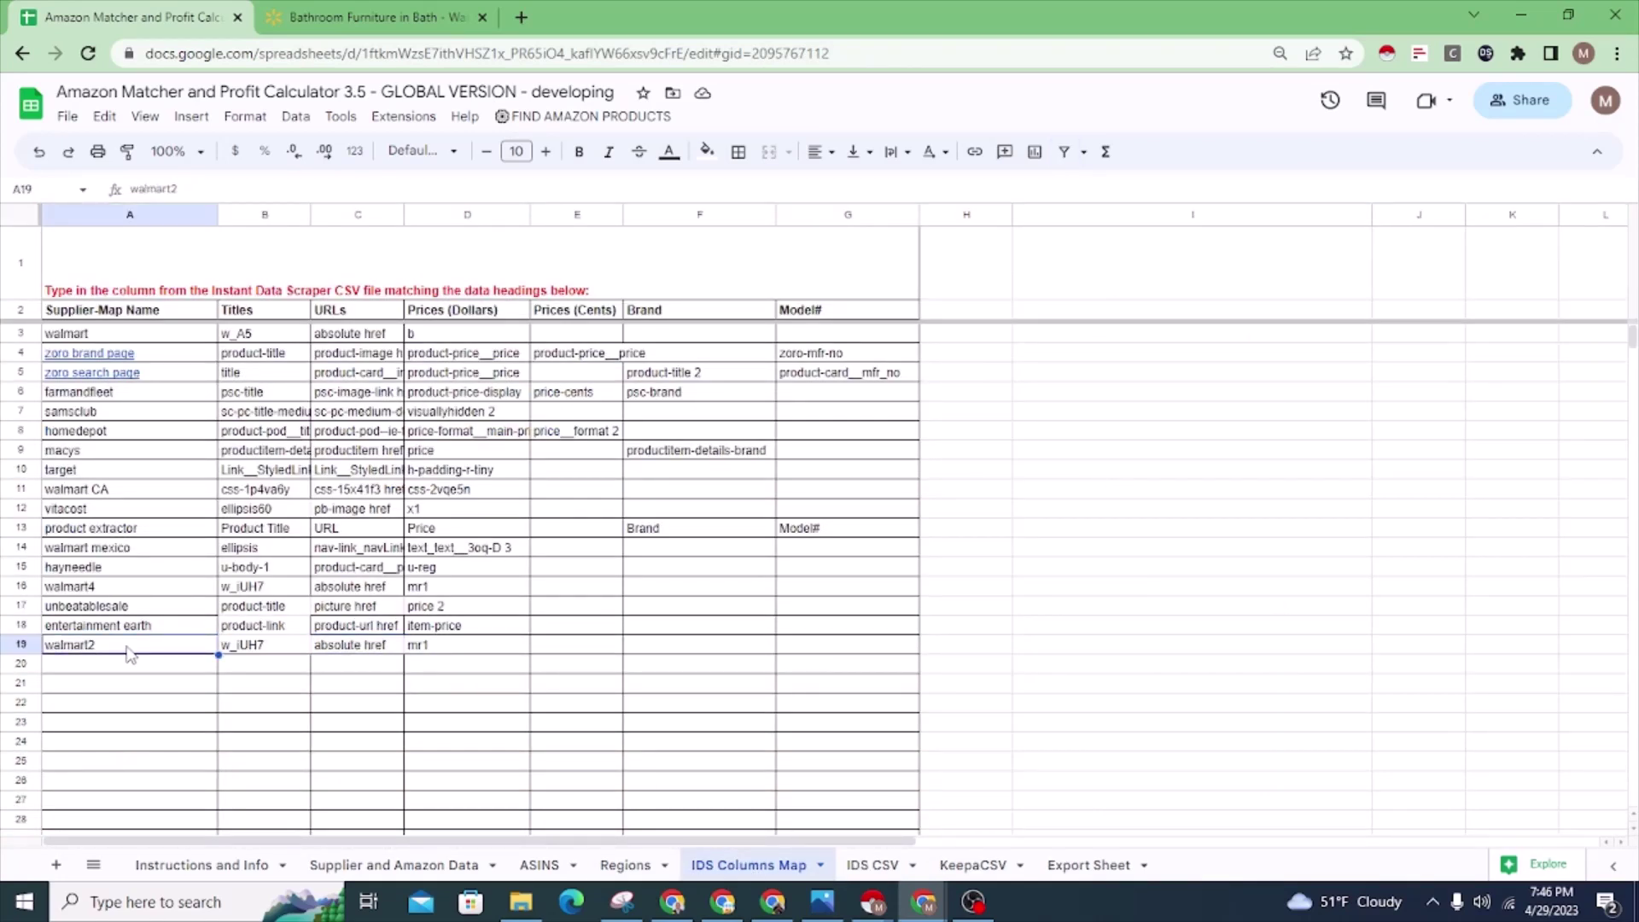
left_click(258, 655)
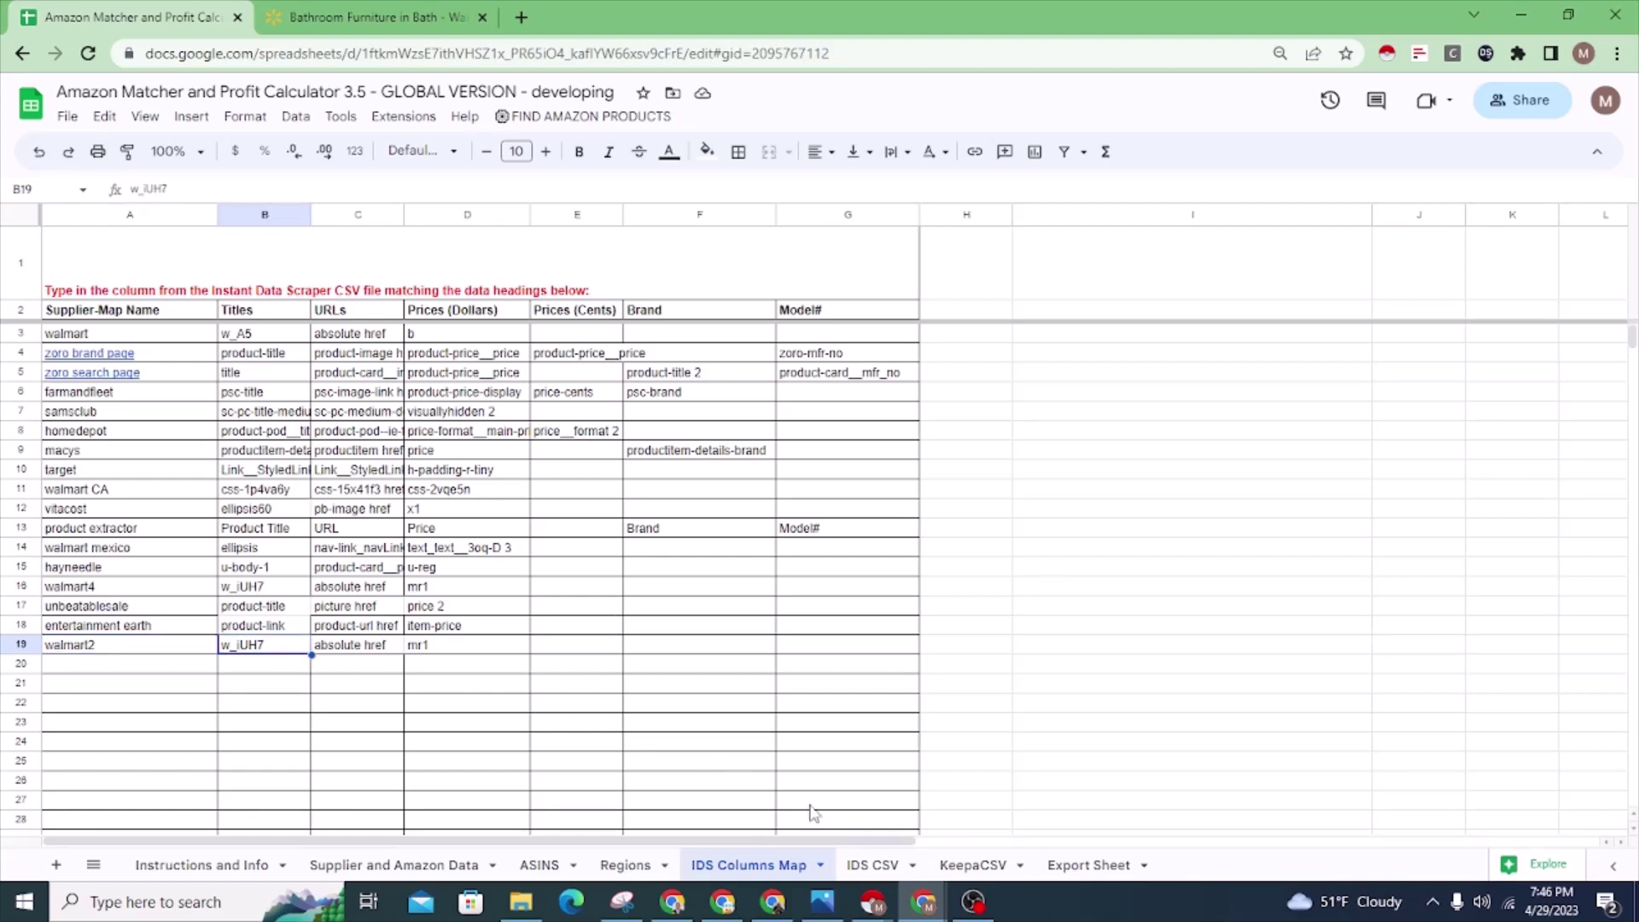
left_click(875, 869)
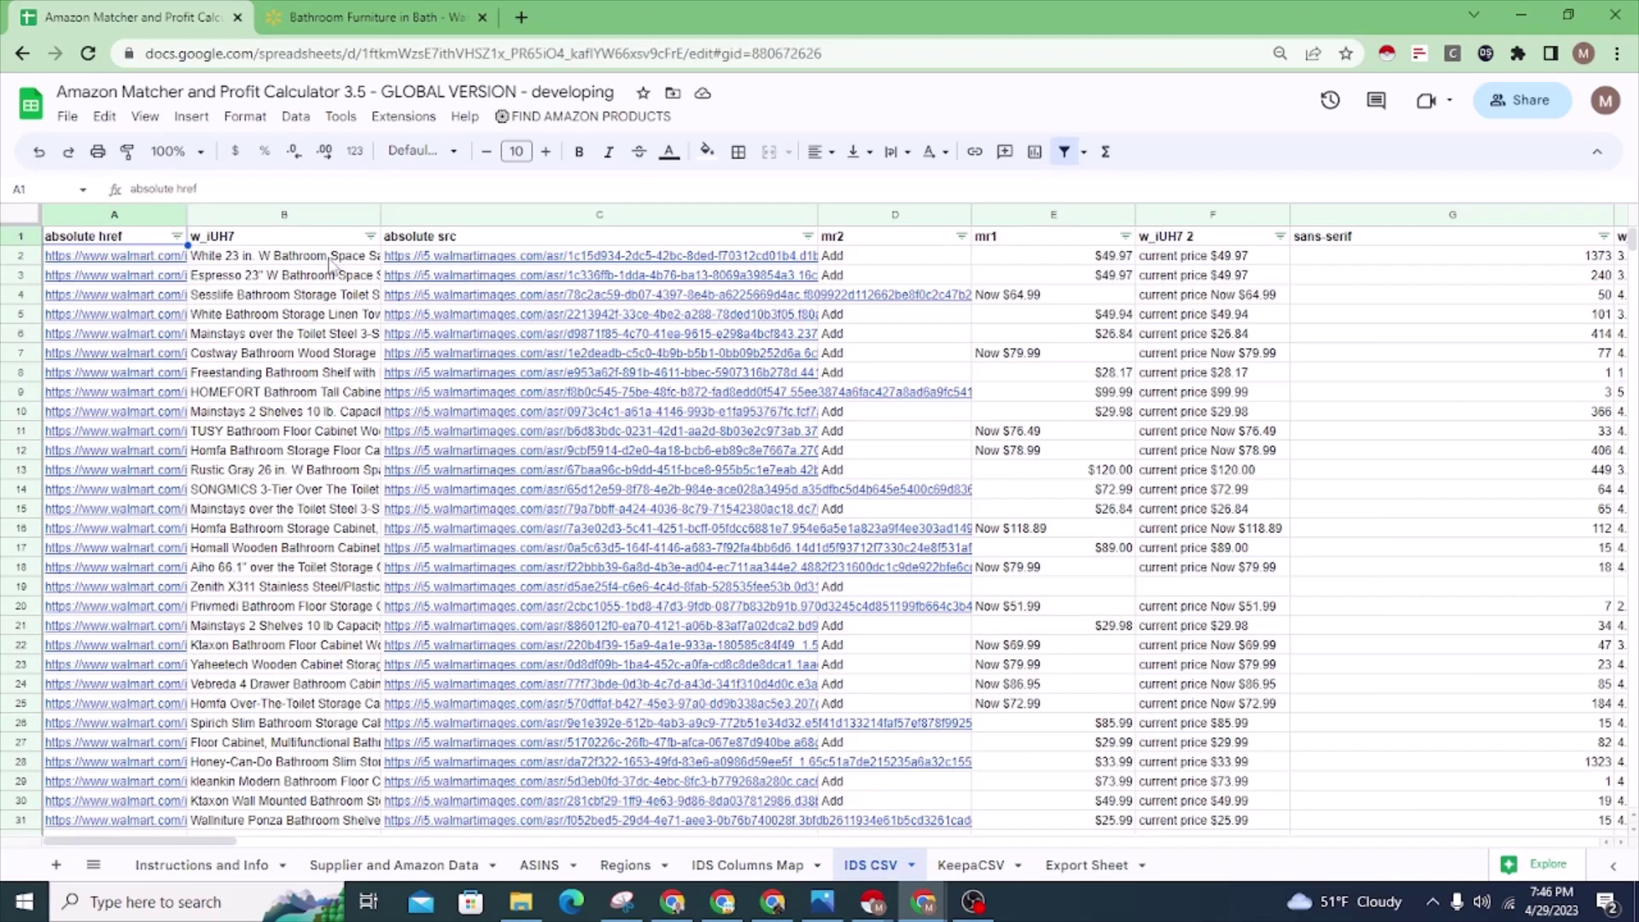
left_click(267, 240)
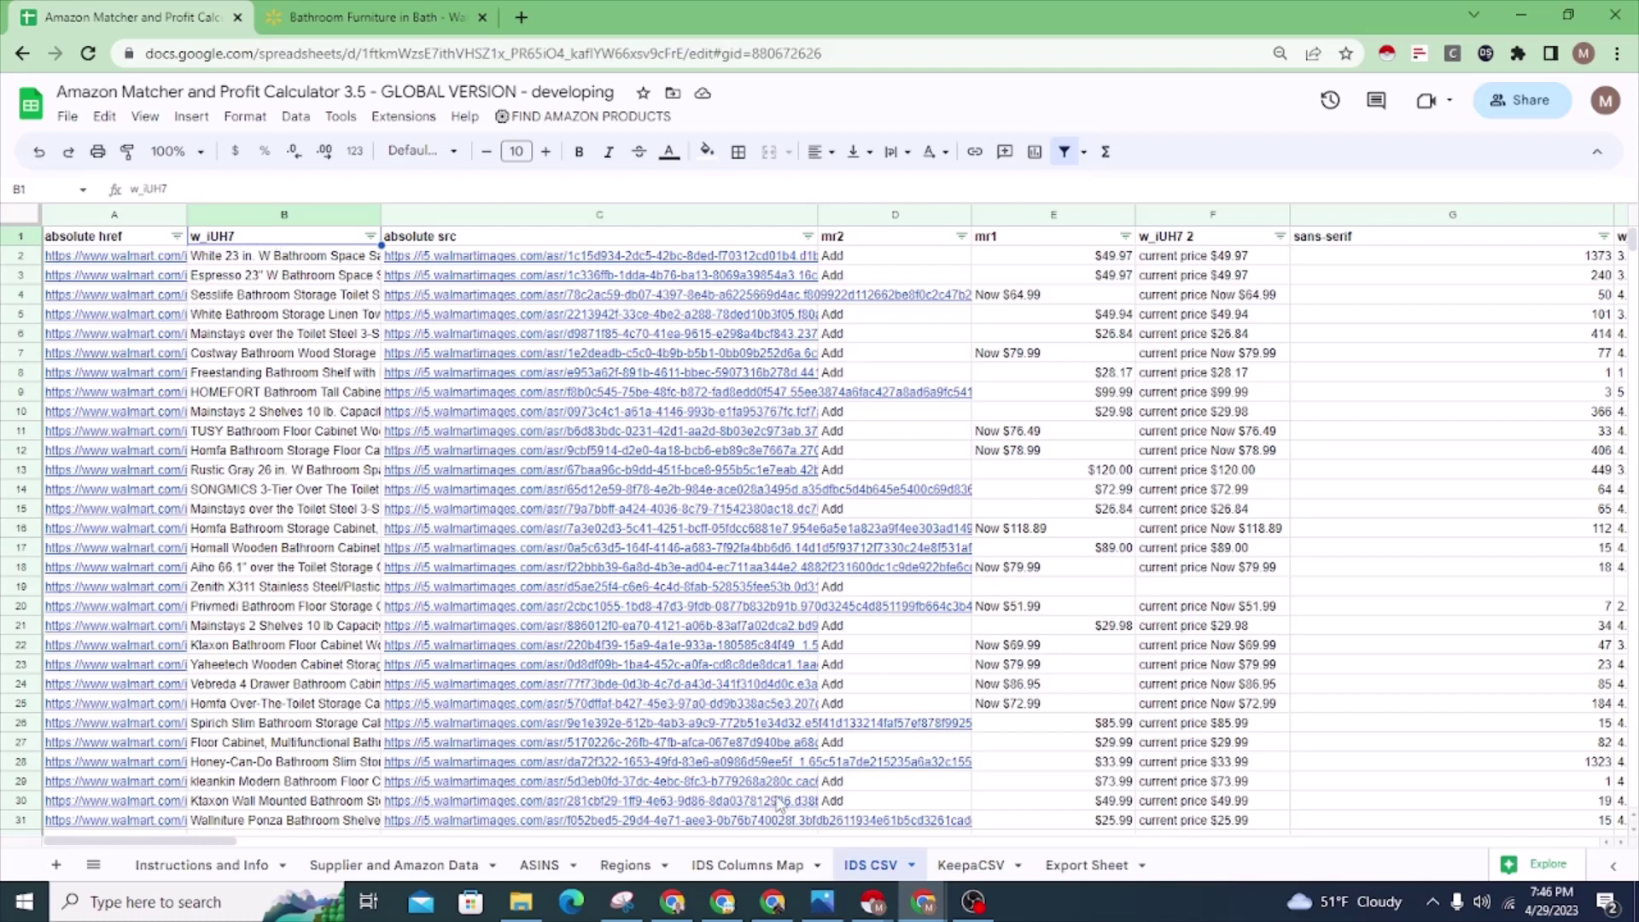
left_click(363, 873)
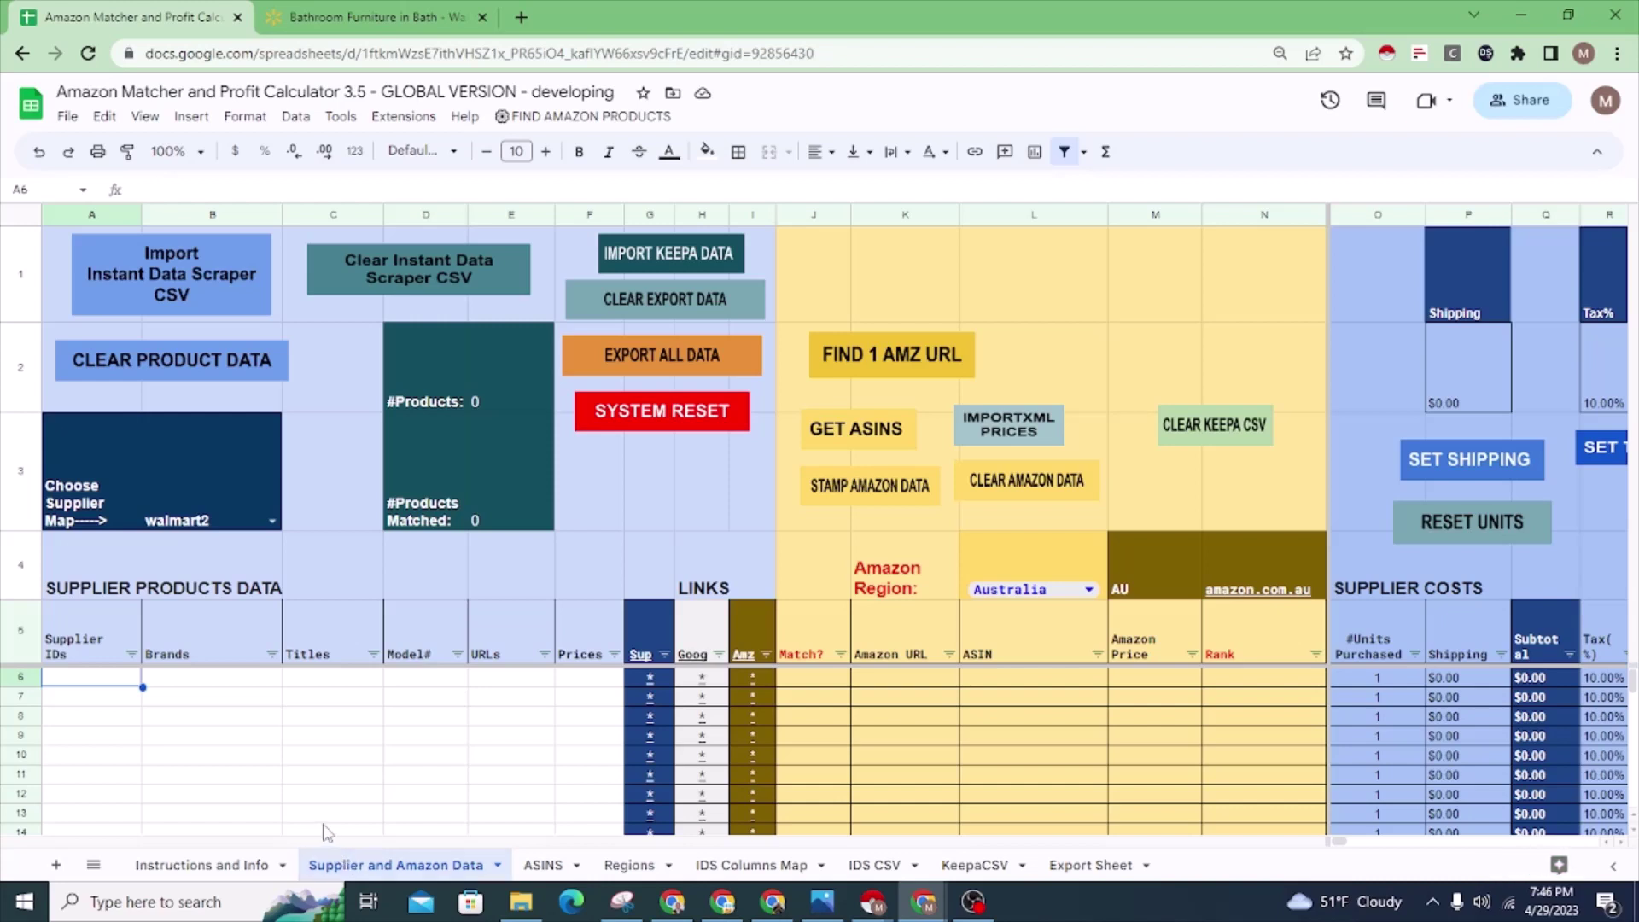
Step: Import the Instant Data Scraper CSV and check the IDS CSV and IDS Columns Map sheets
left_click(168, 265)
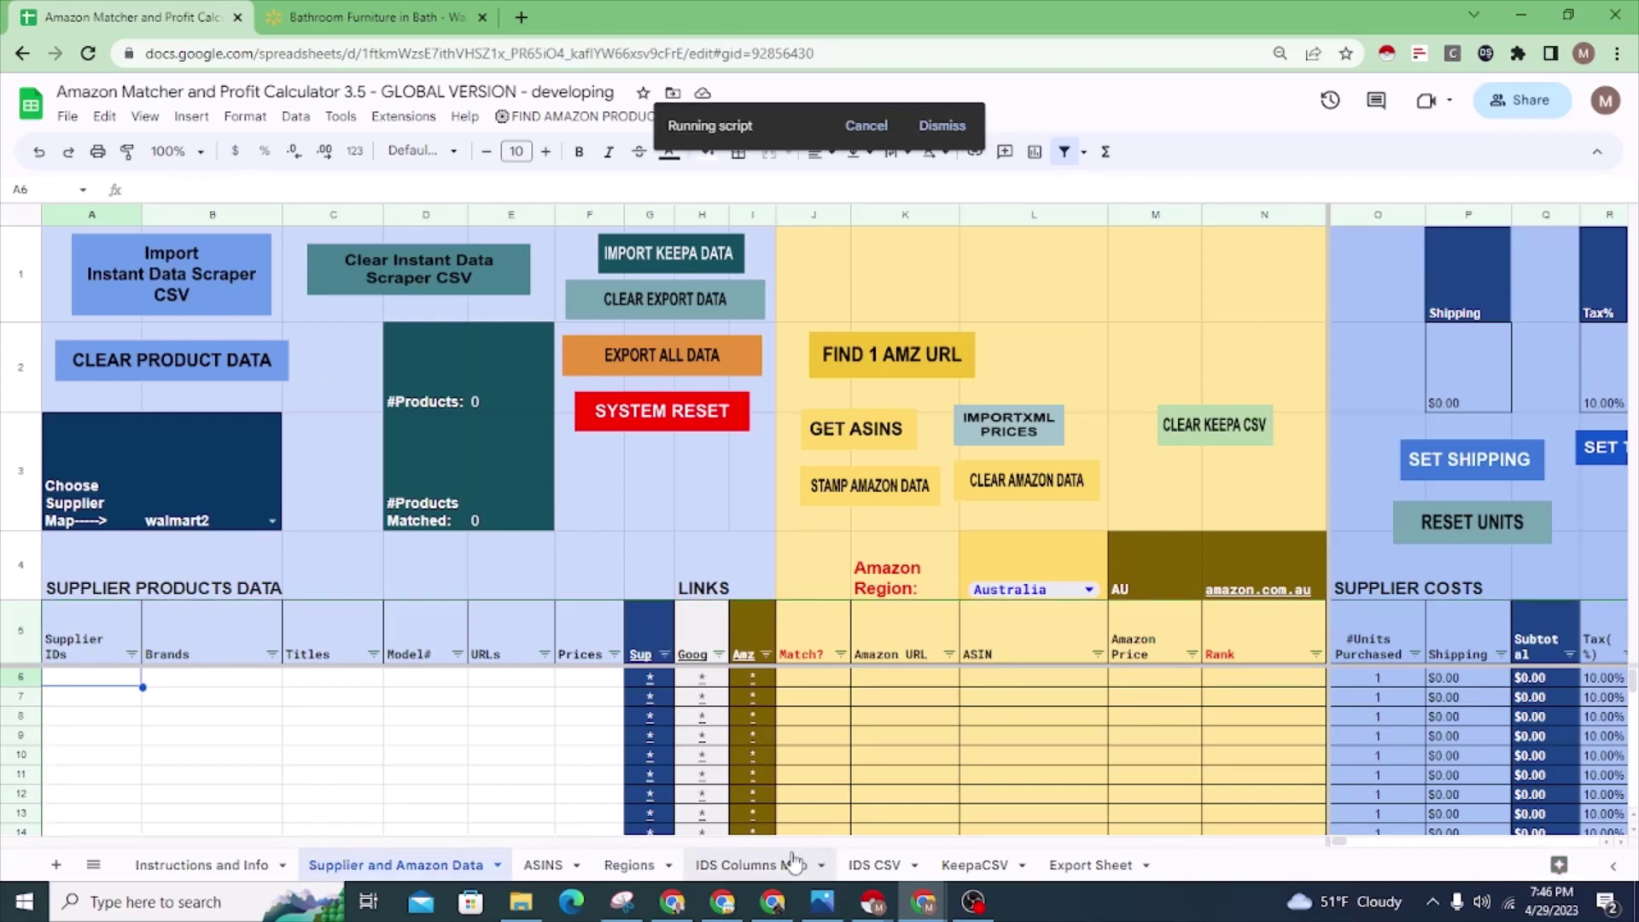
left_click(874, 865)
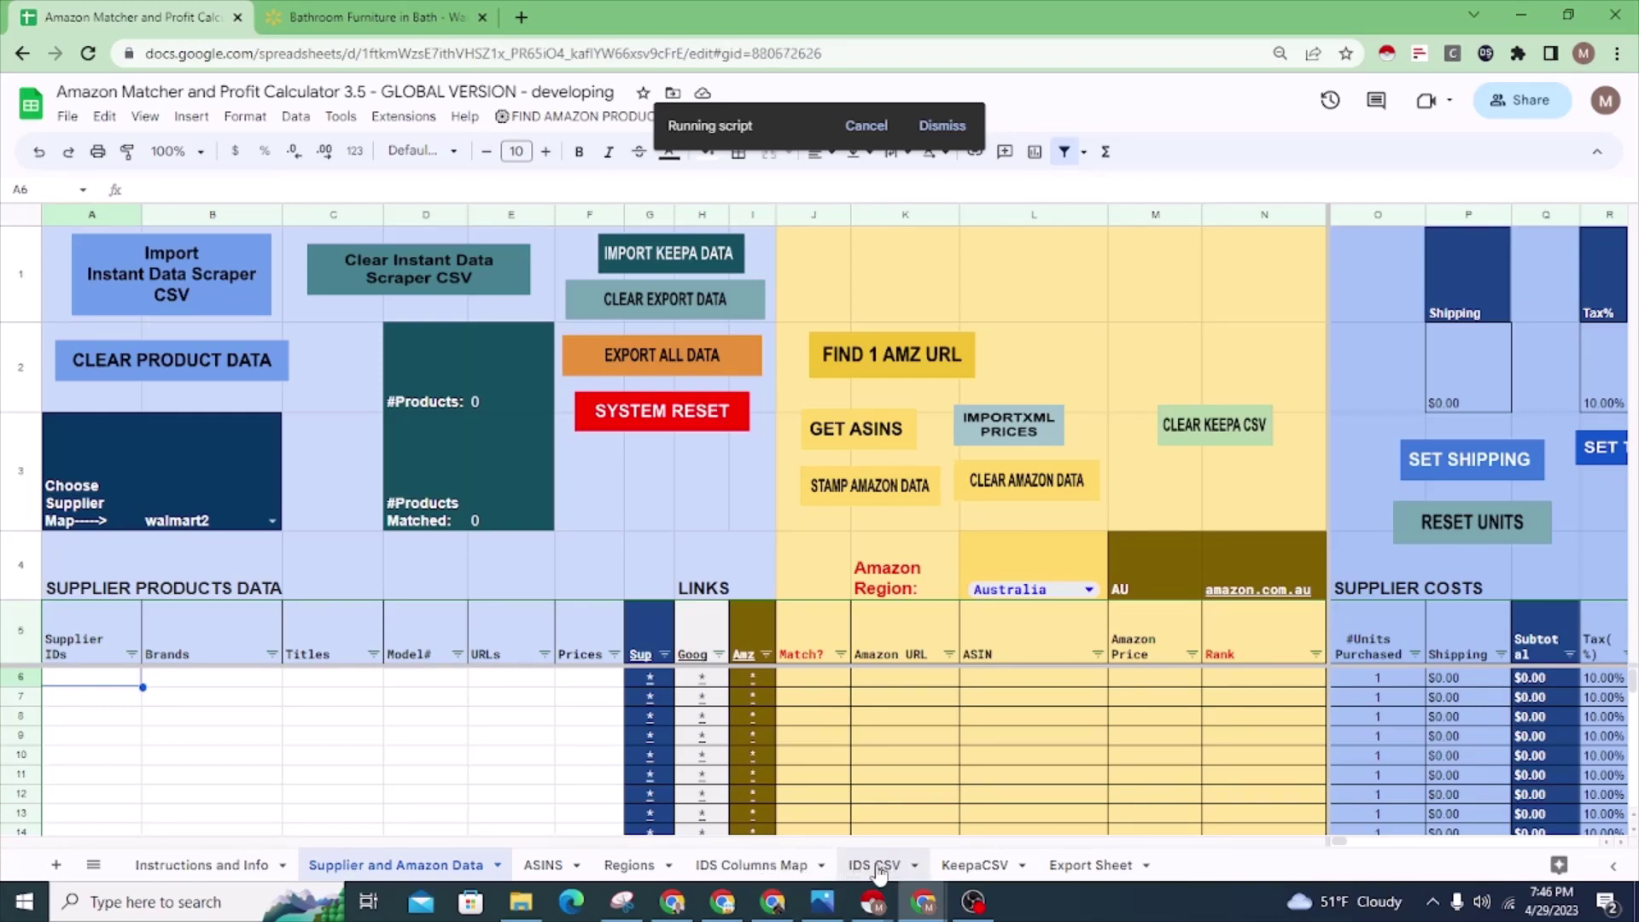
left_click(757, 867)
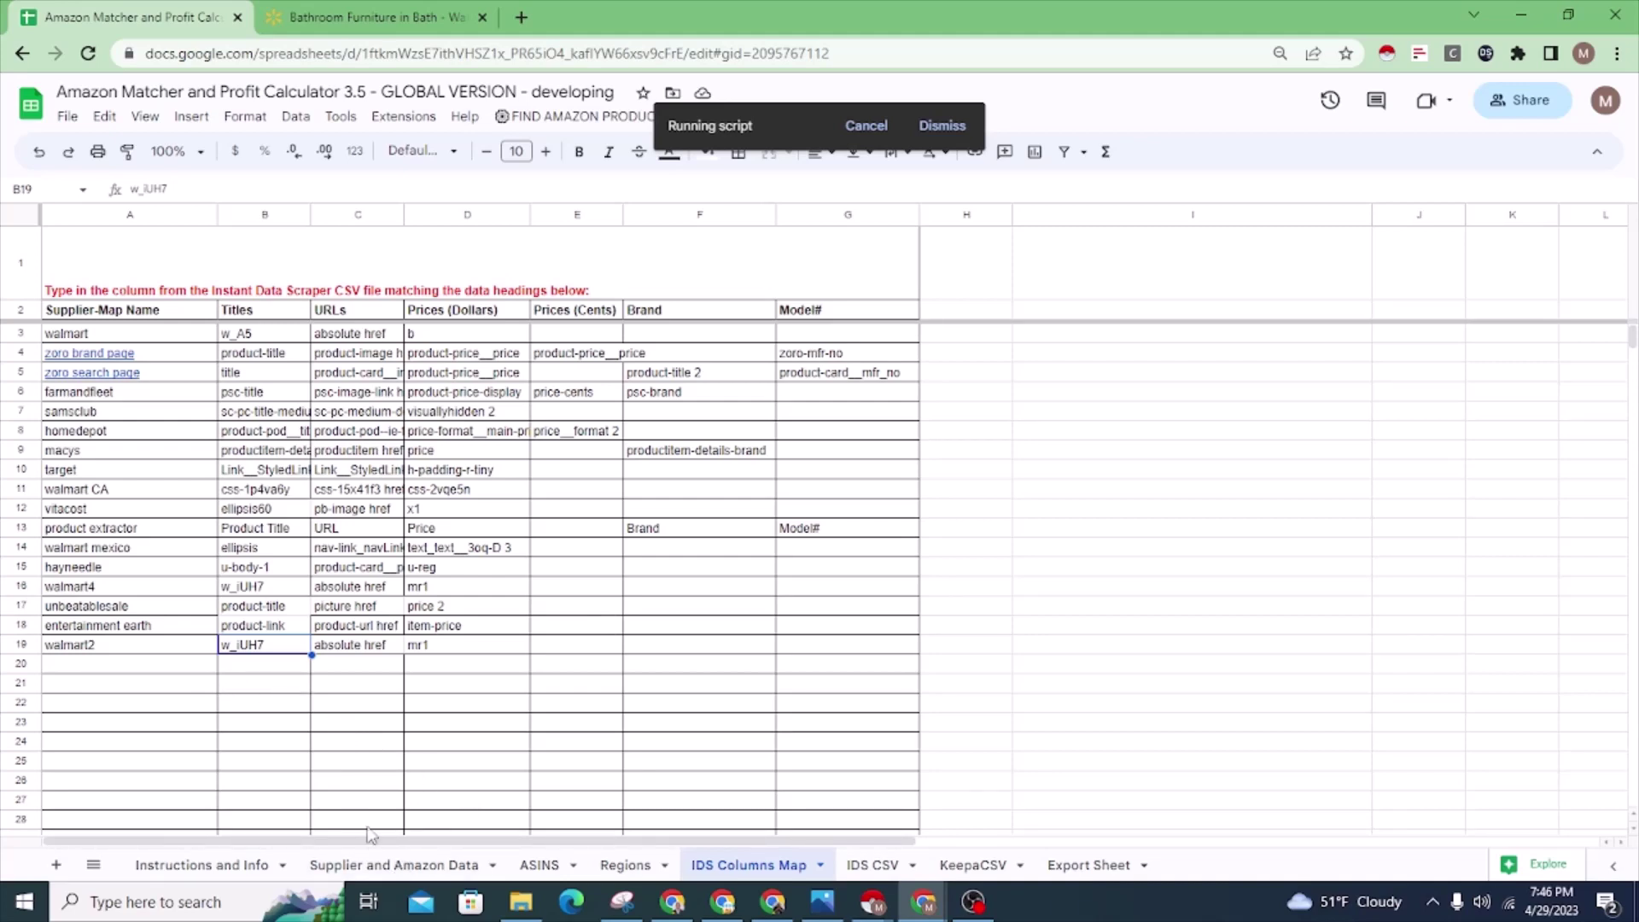
left_click(381, 865)
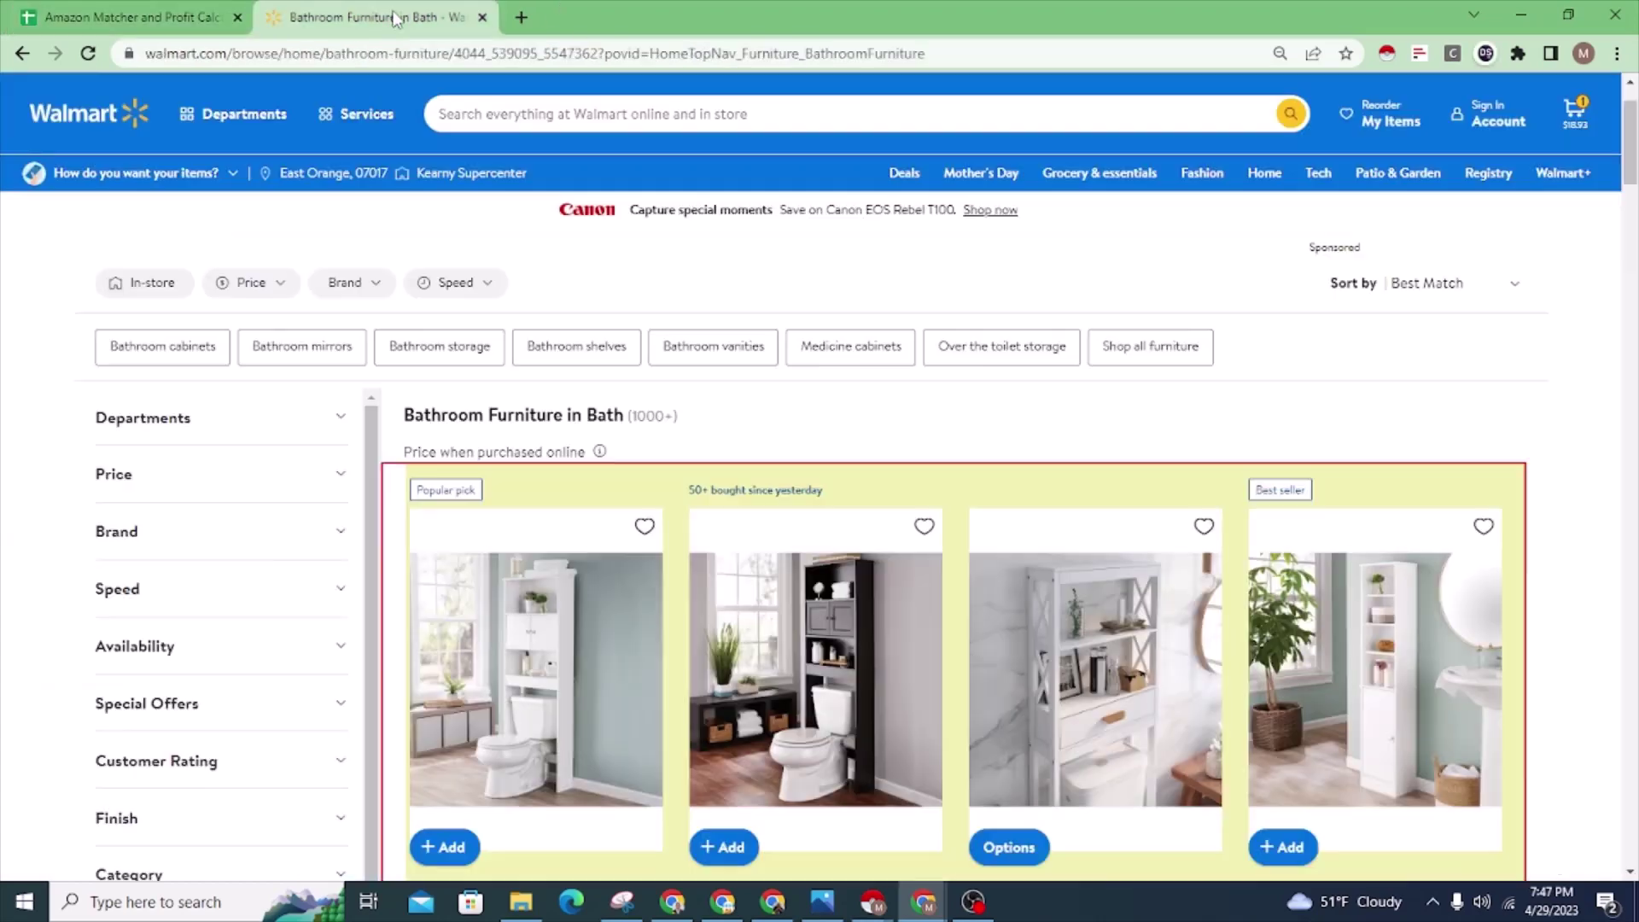
Step: Compare the 39 imported product titles and URLs against the Walmart bathroom furniture listing
left_click(426, 17)
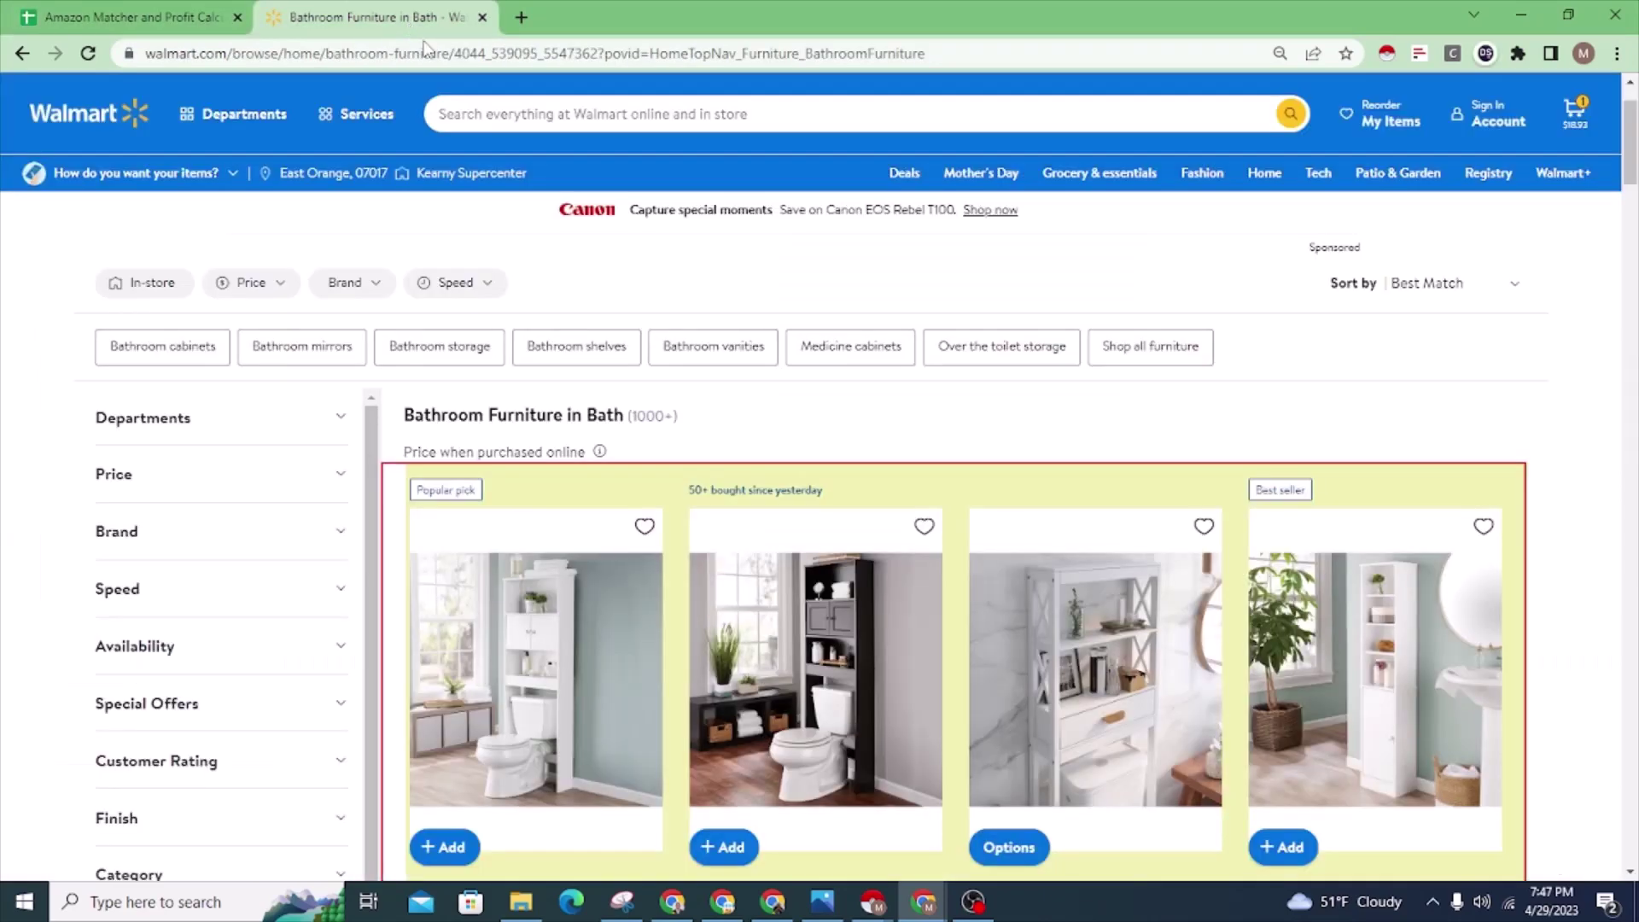
left_click(402, 17)
left_click(57, 11)
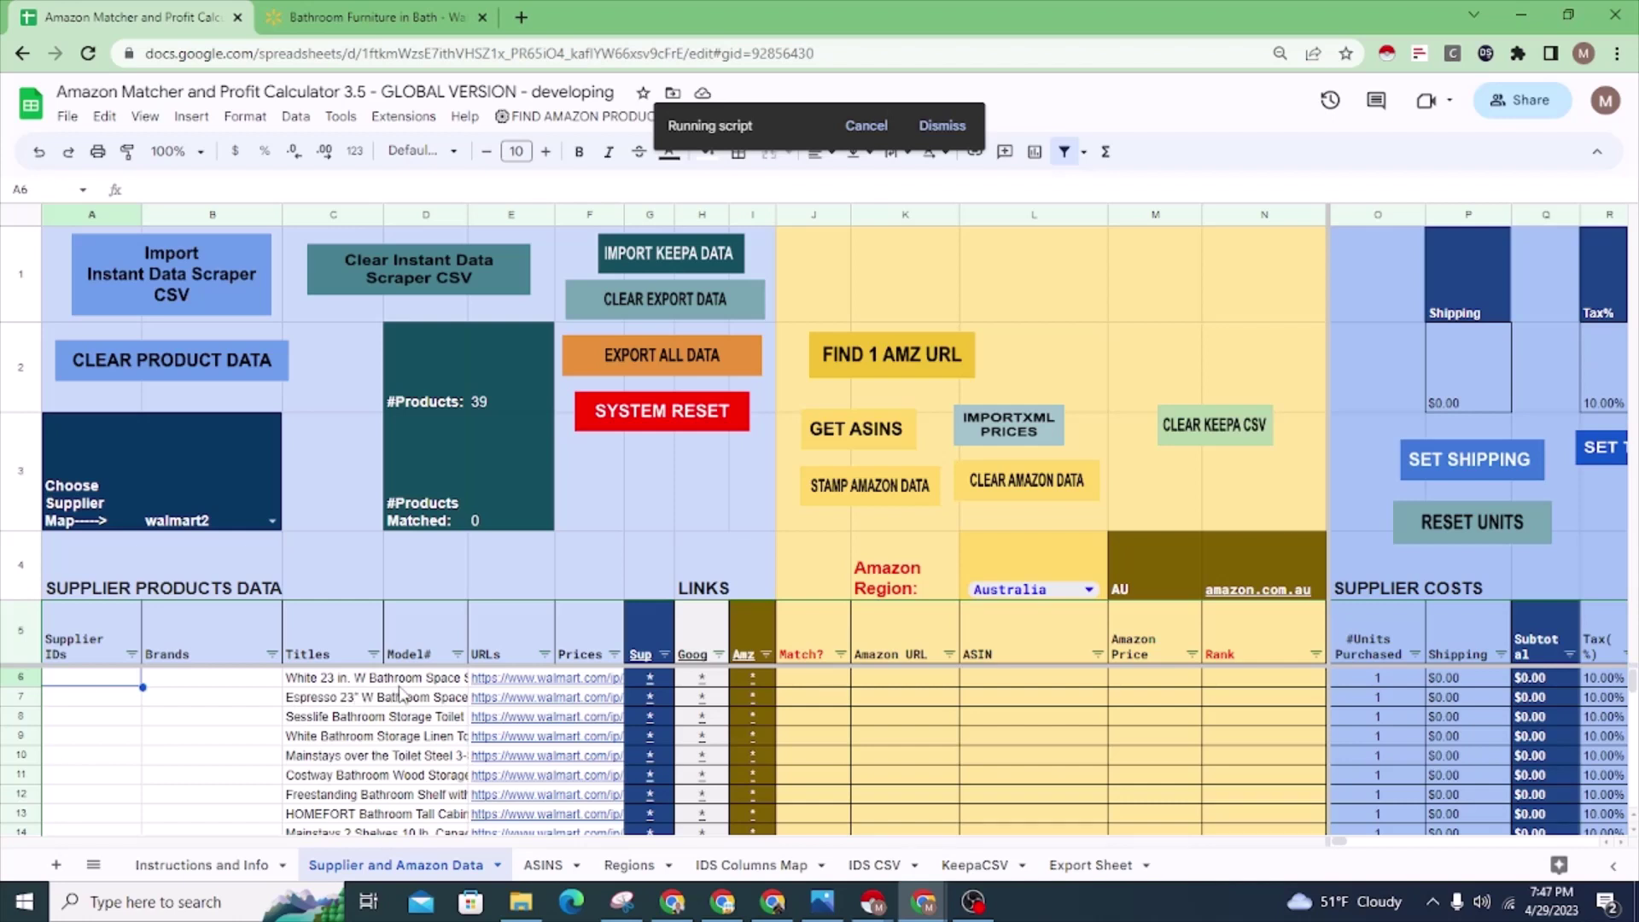
left_click(346, 679)
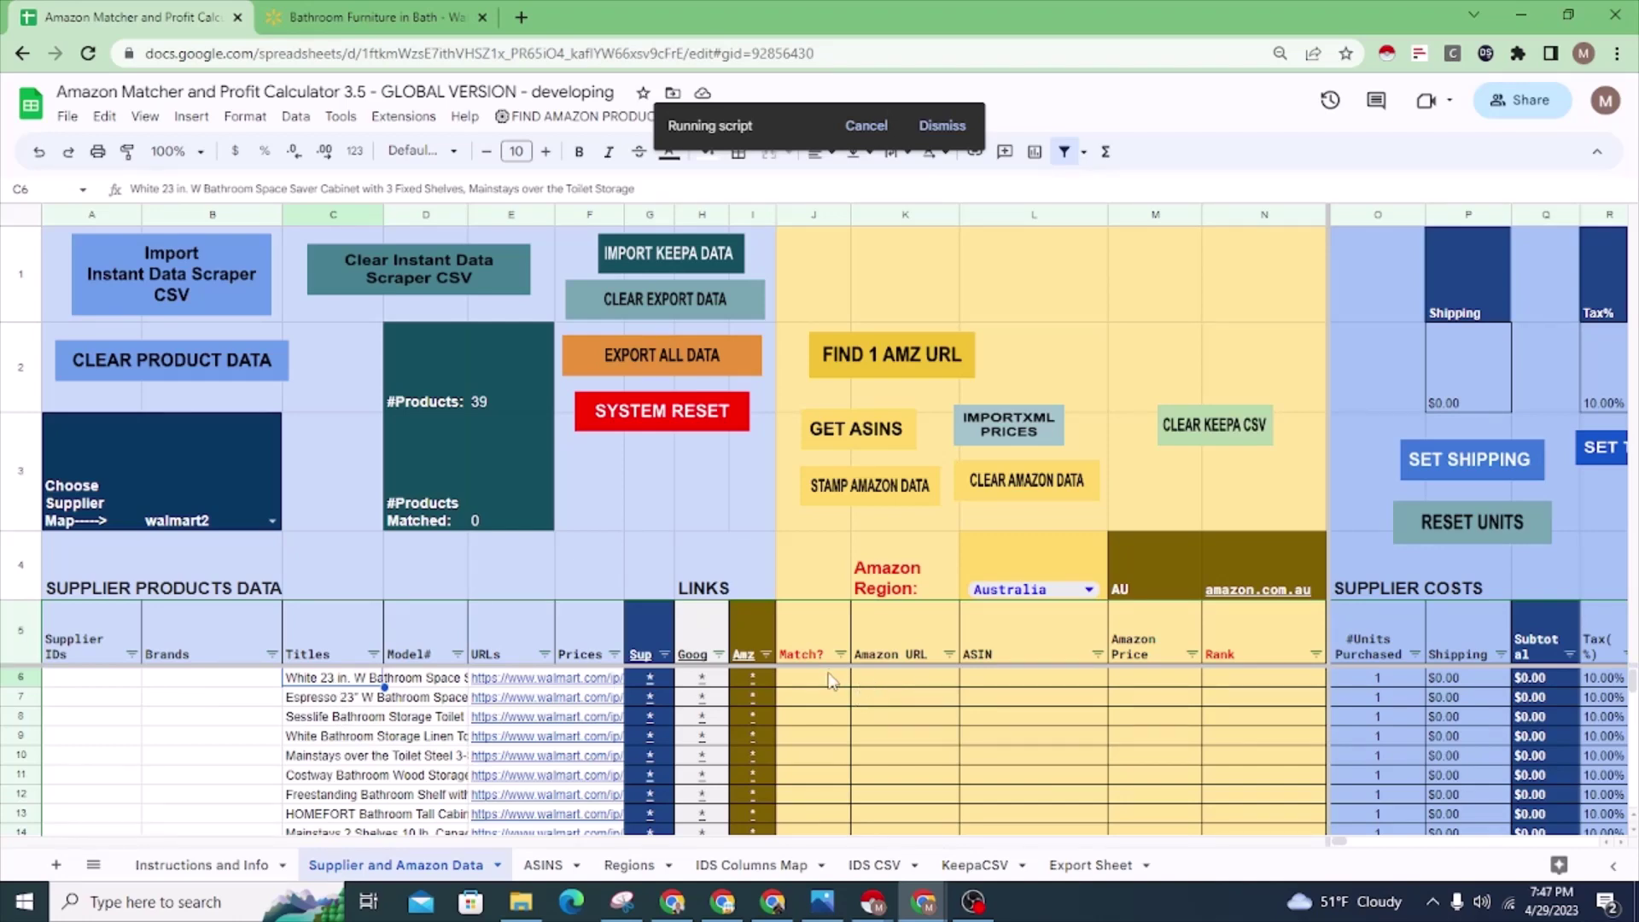
left_click(377, 20)
left_click(823, 674)
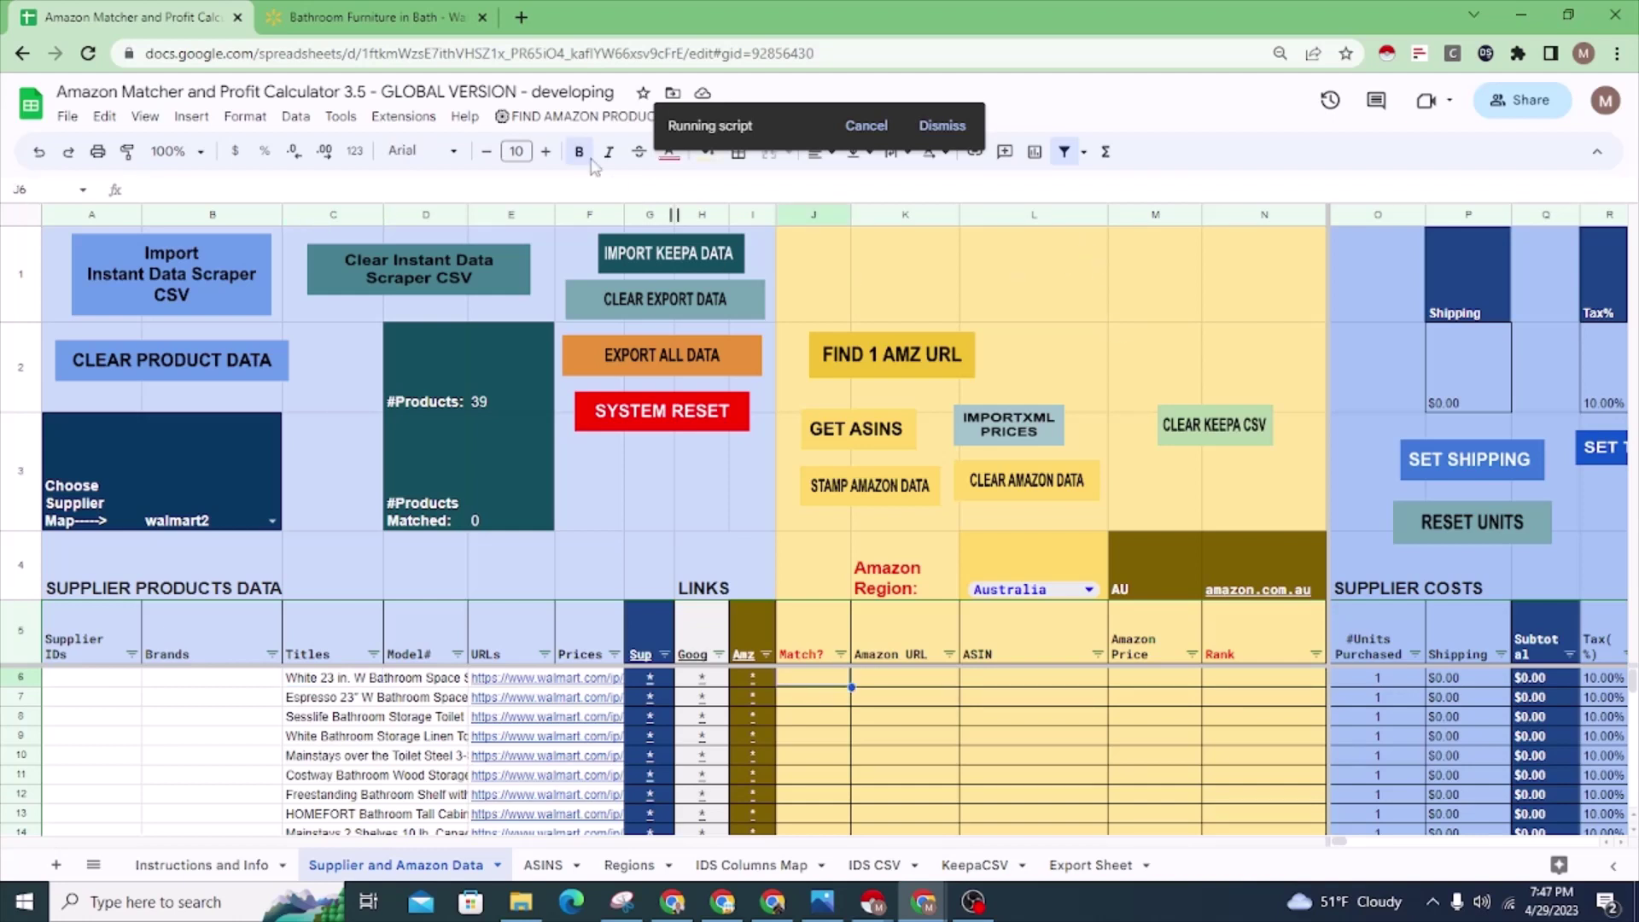
Step: Run FIND AMAZON PRODUCTS on amazon.com.au and review the results: 3 of 39 matched with ASINs
left_click(546, 116)
left_click(555, 147)
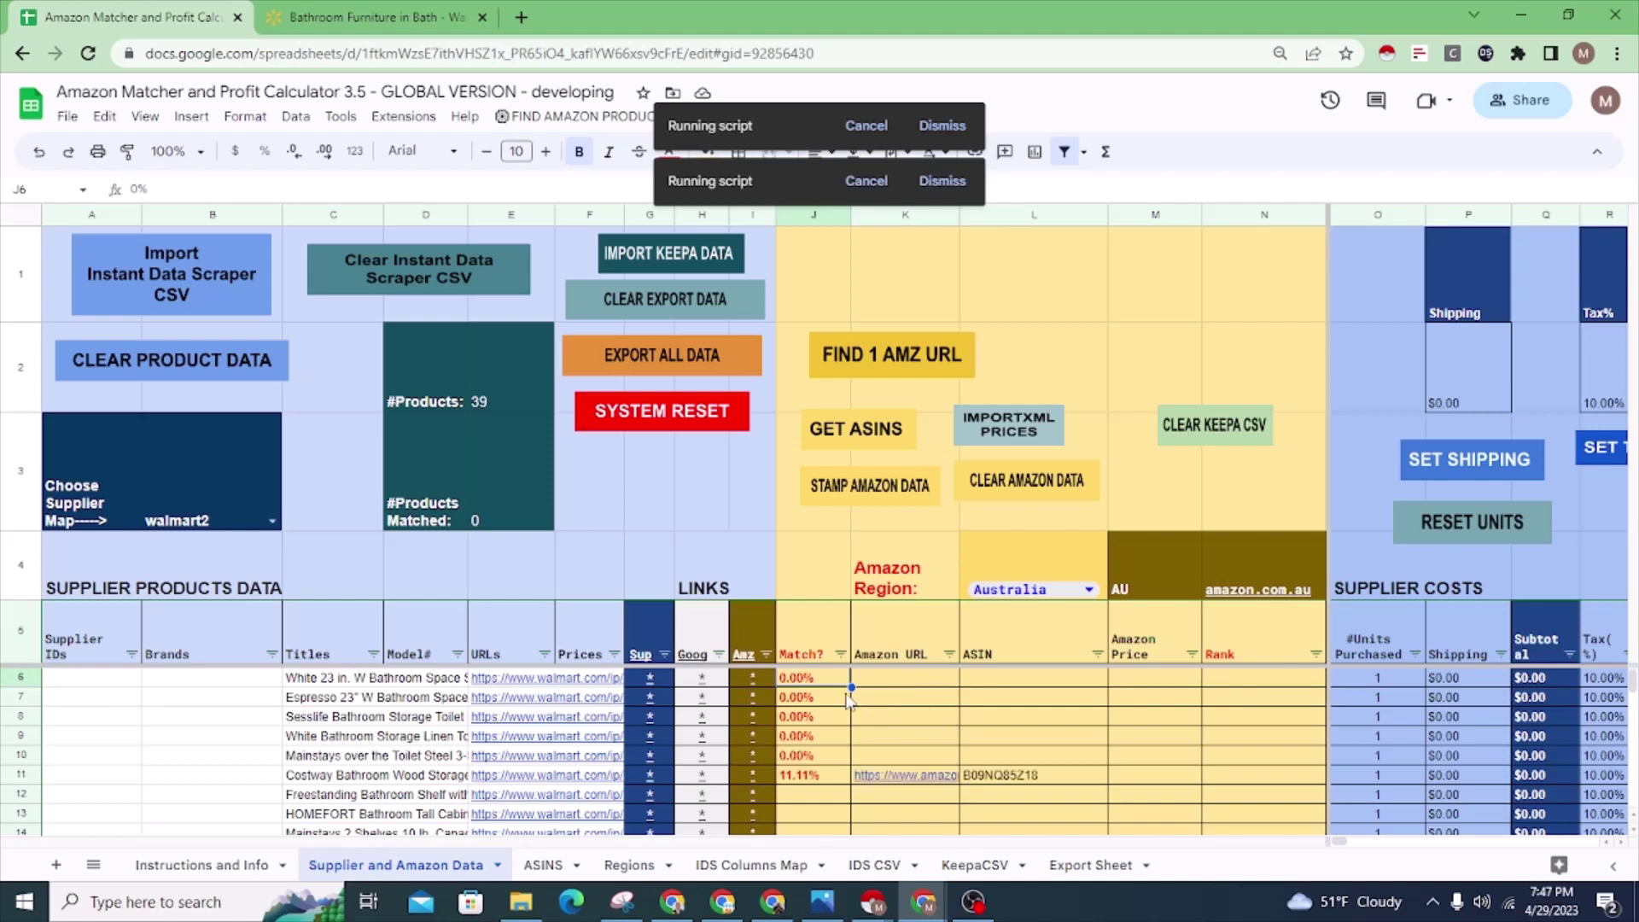
scroll(967, 714, "down", 1)
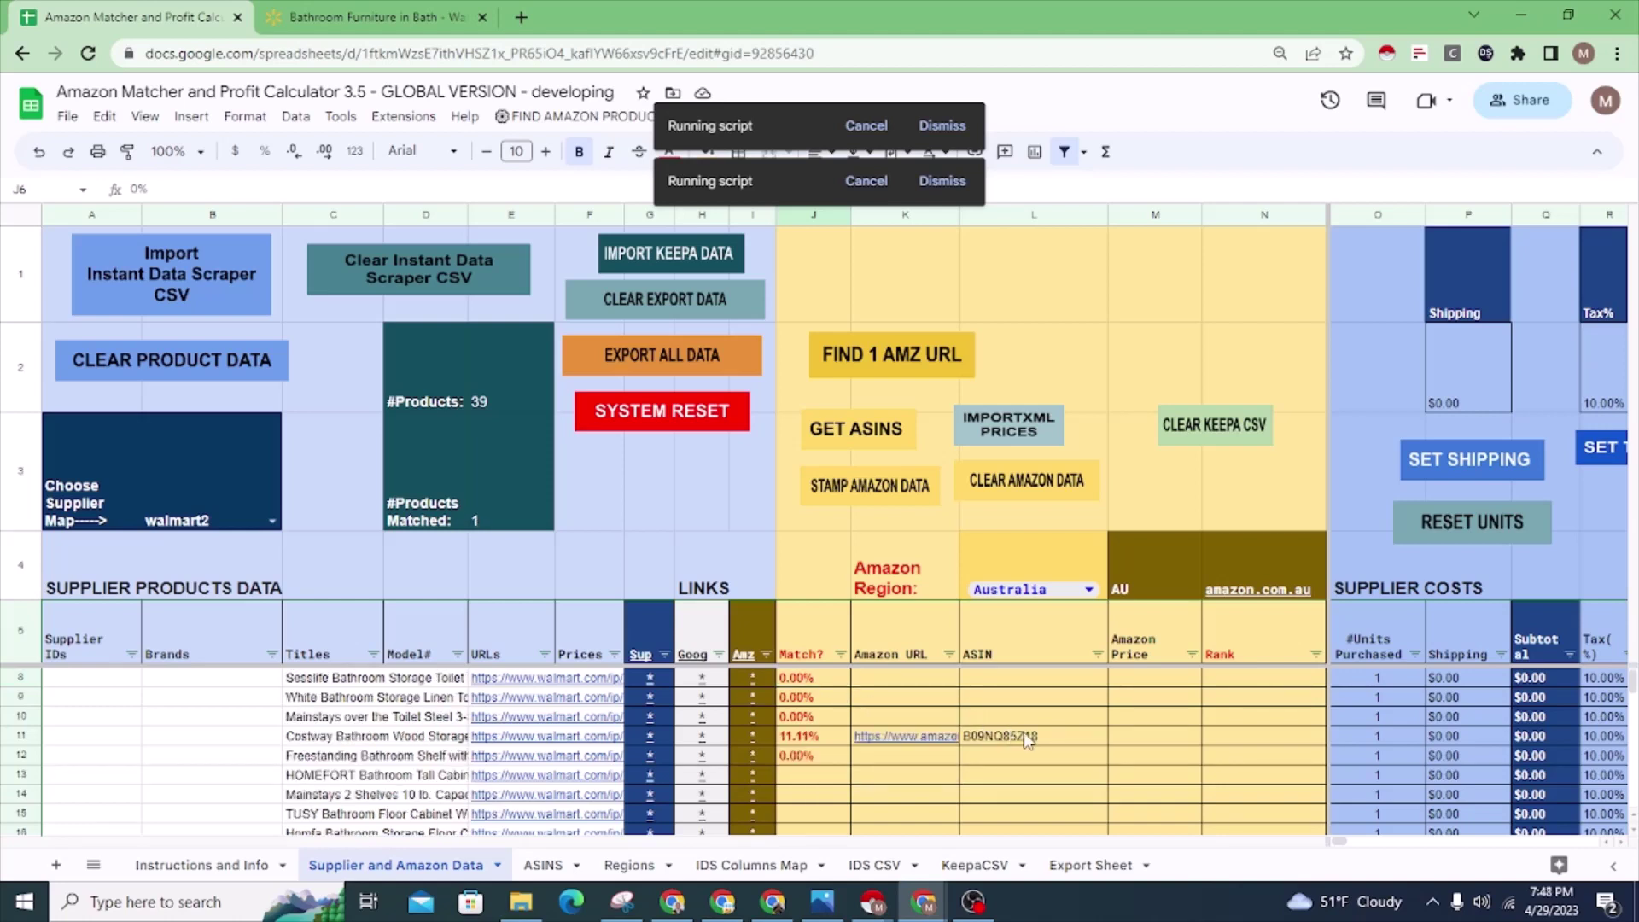
scroll(1025, 734, "down", 1)
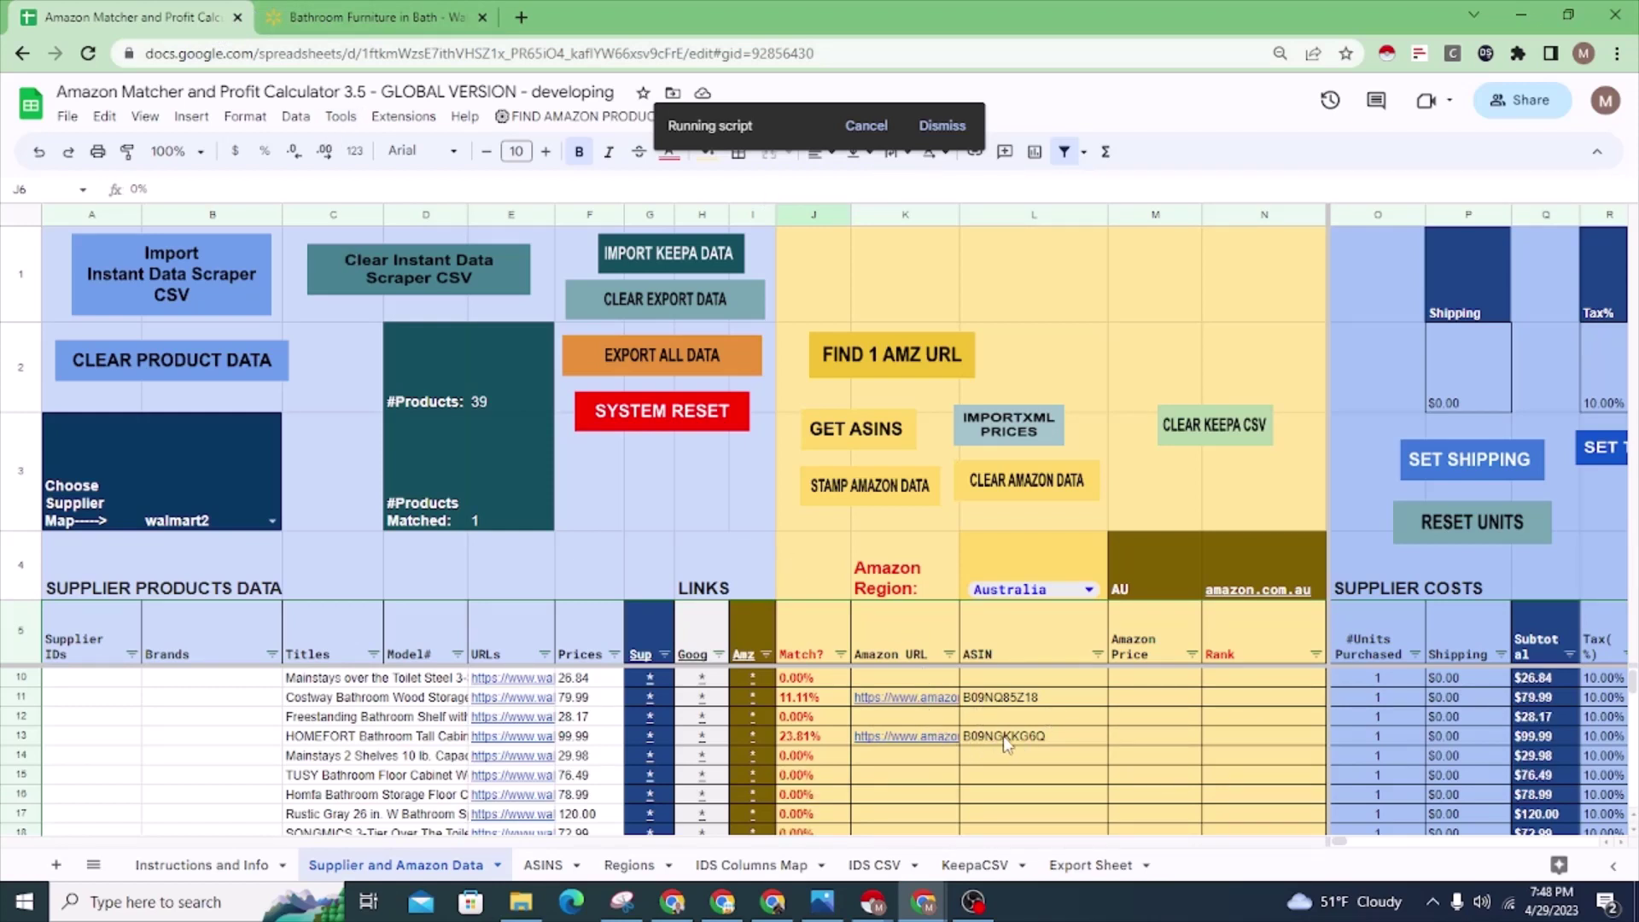
scroll(1028, 740, "down", 1)
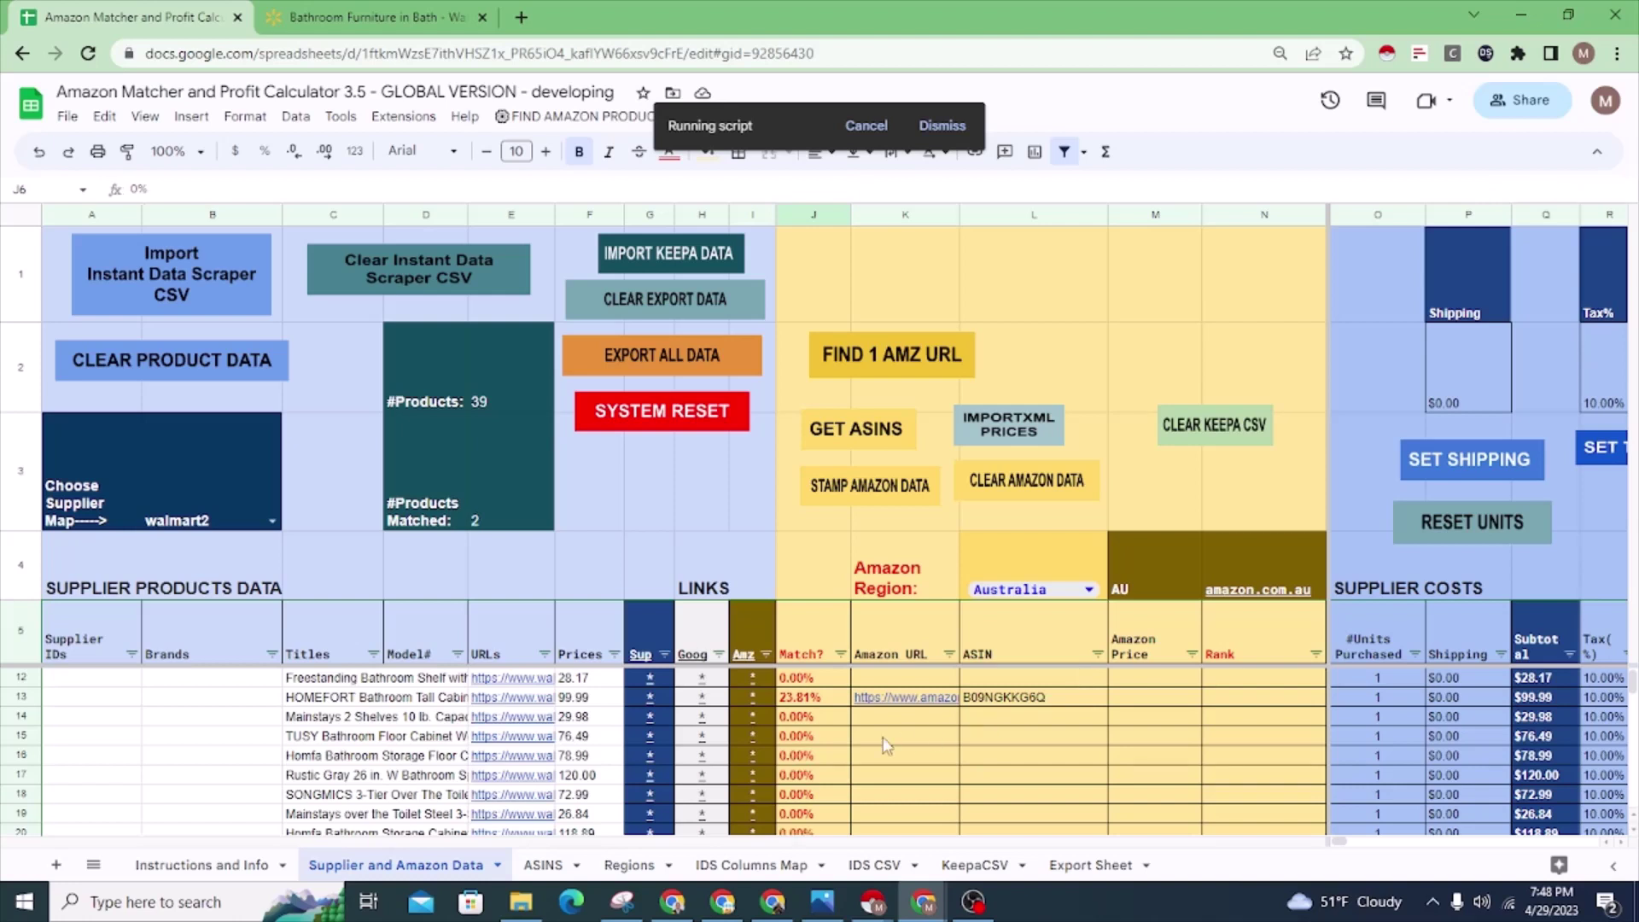
scroll(883, 736, "up", 1)
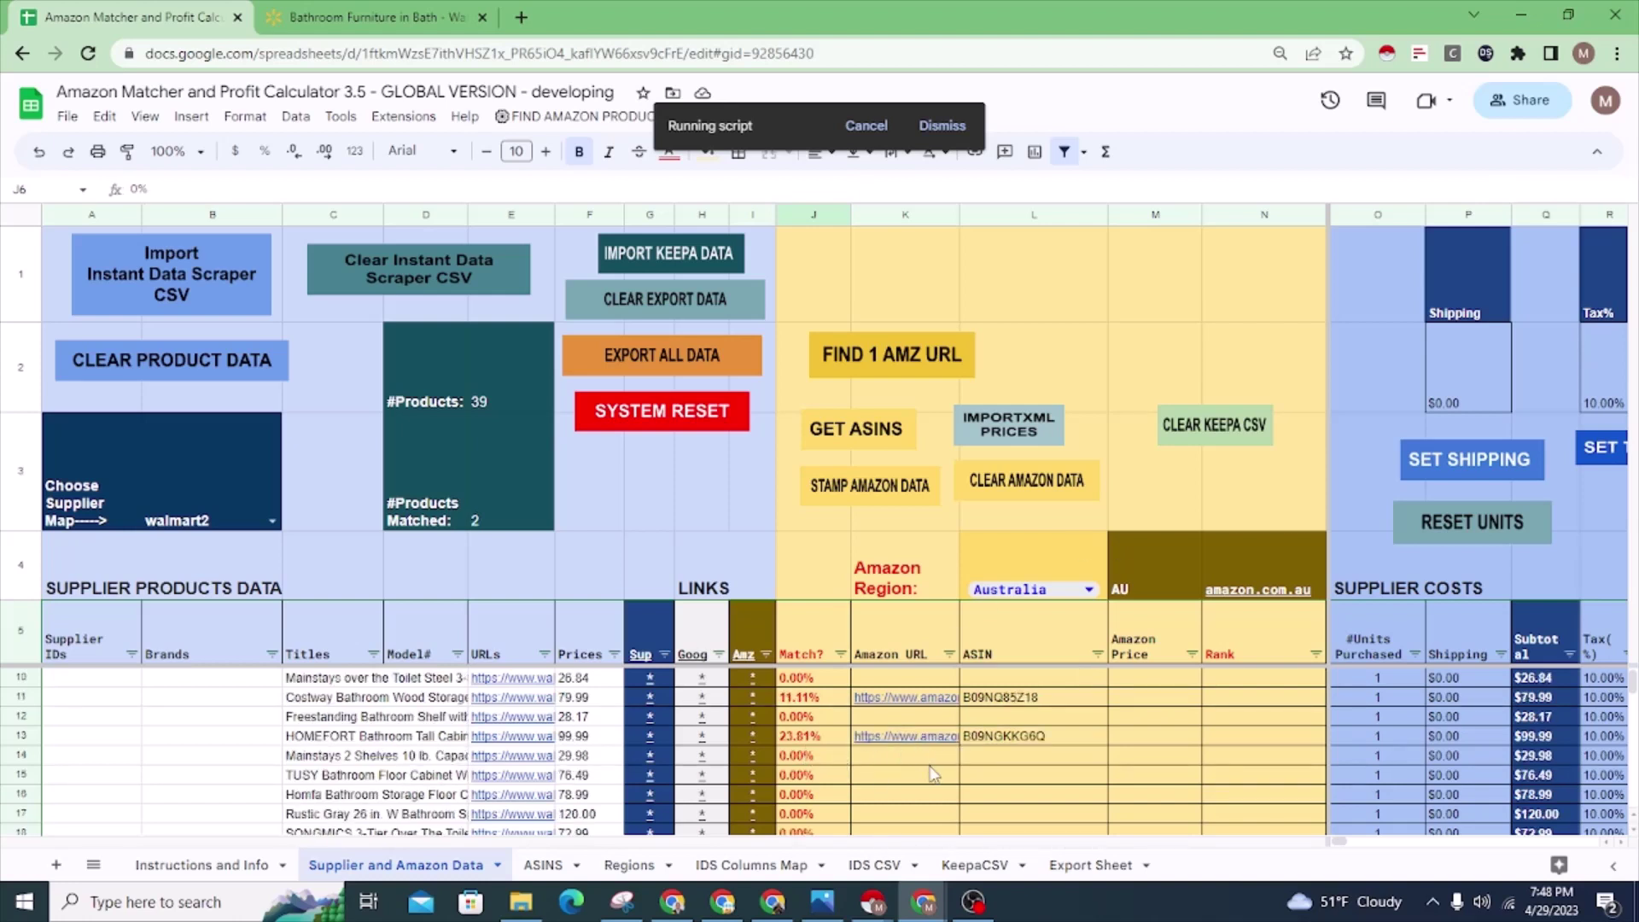
scroll(934, 774, "down", 4)
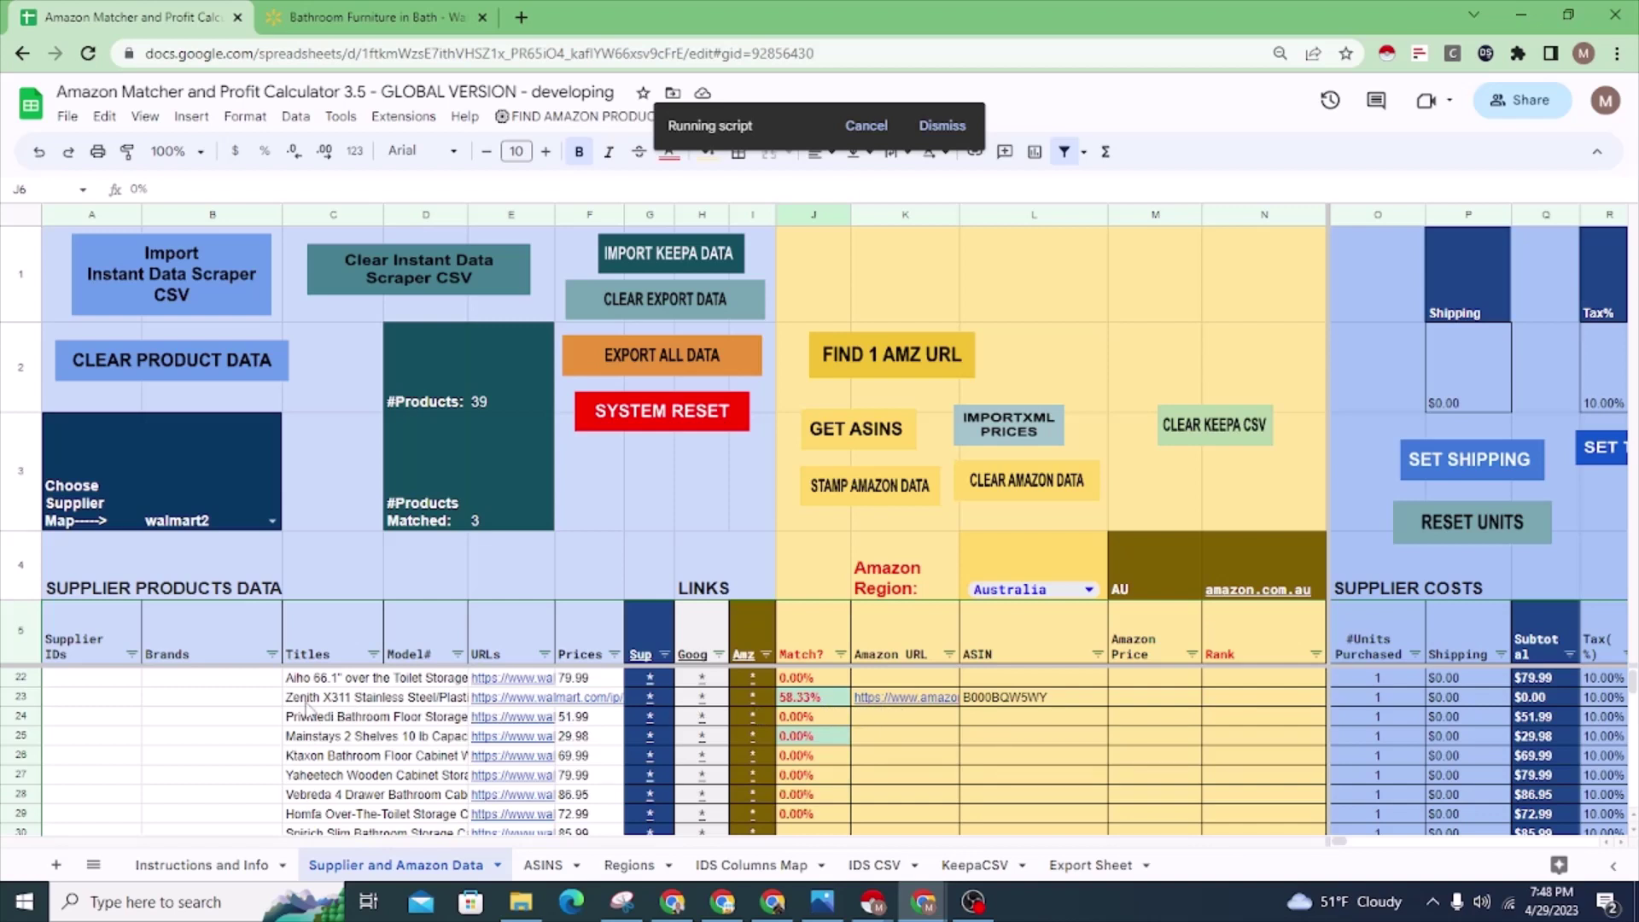
scroll(832, 717, "up", 5)
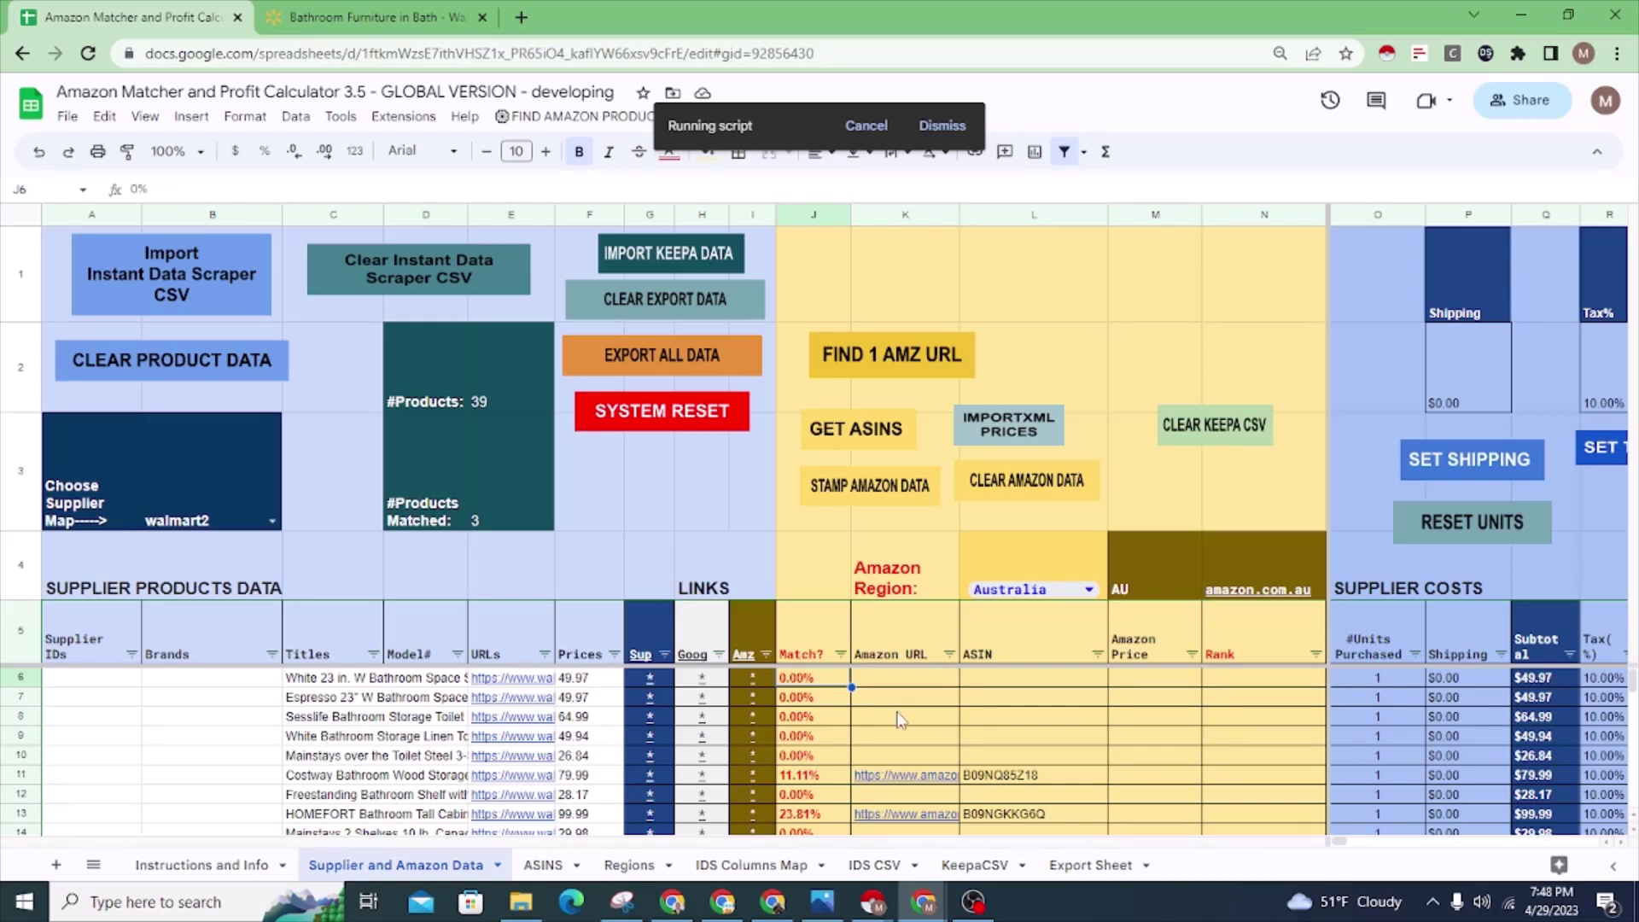
scroll(940, 736, "down", 2)
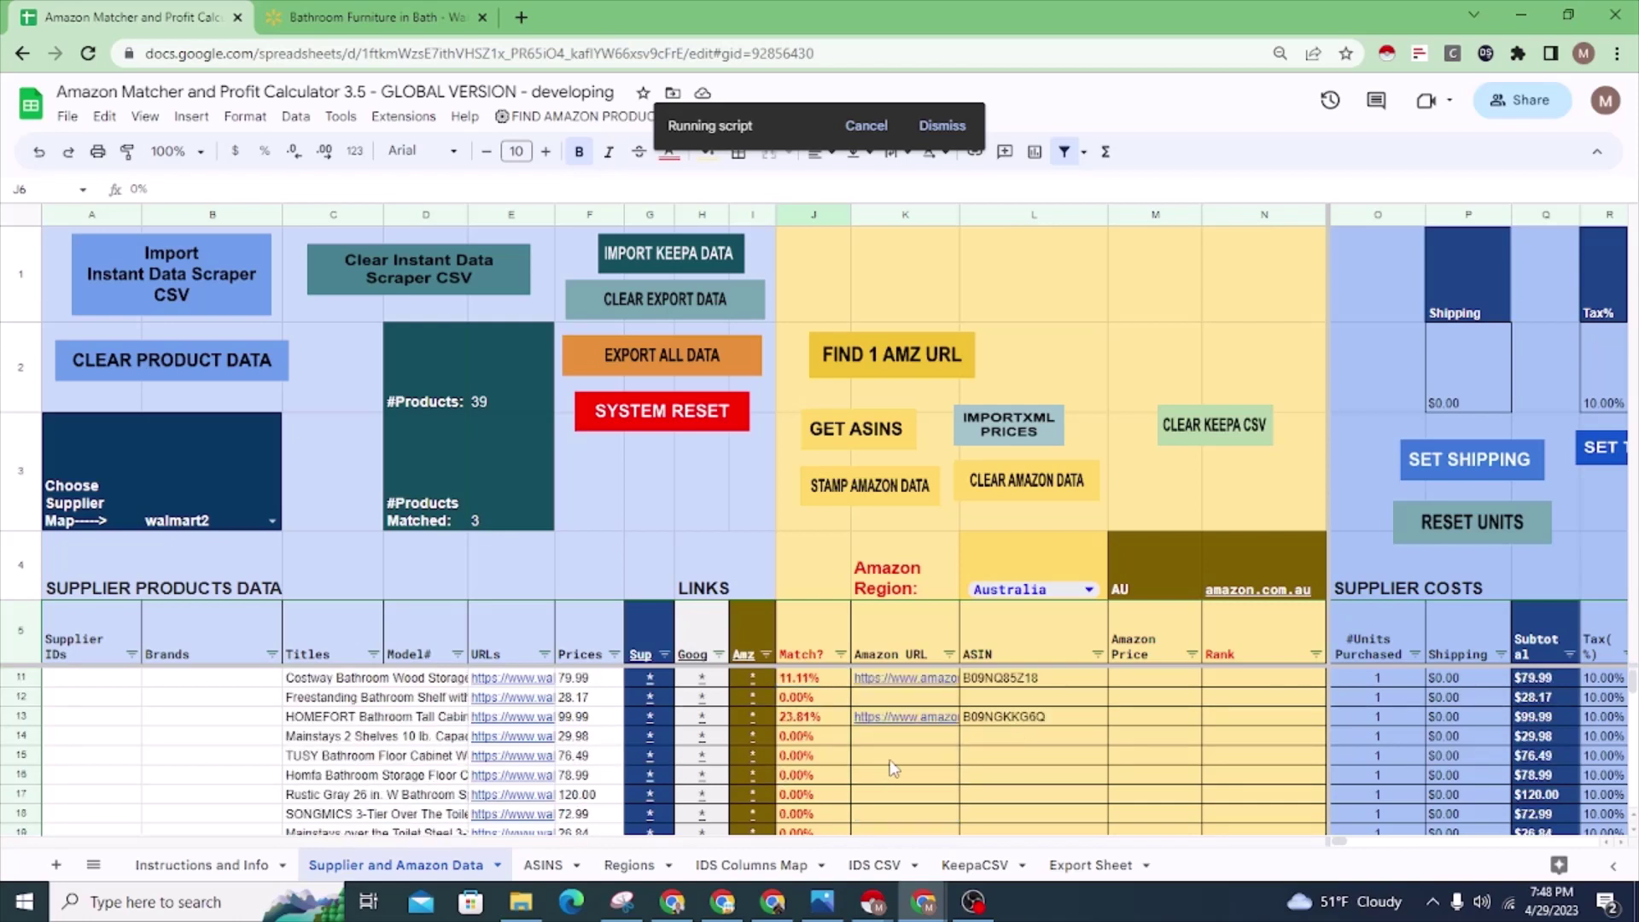
scroll(918, 753, "down", 1)
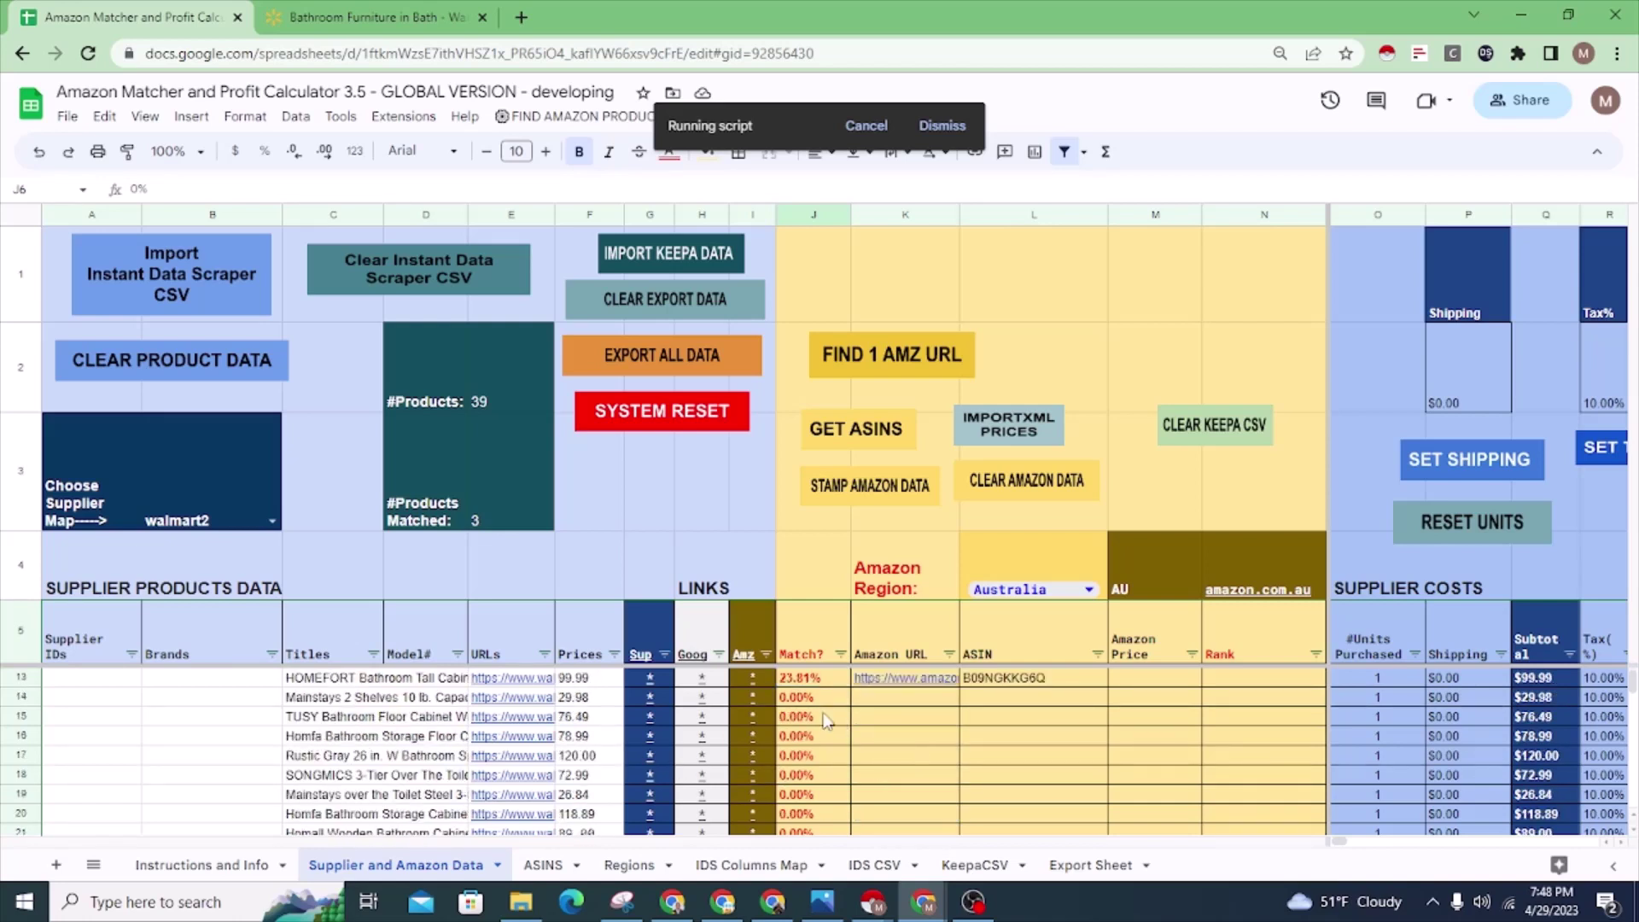
left_click(654, 679)
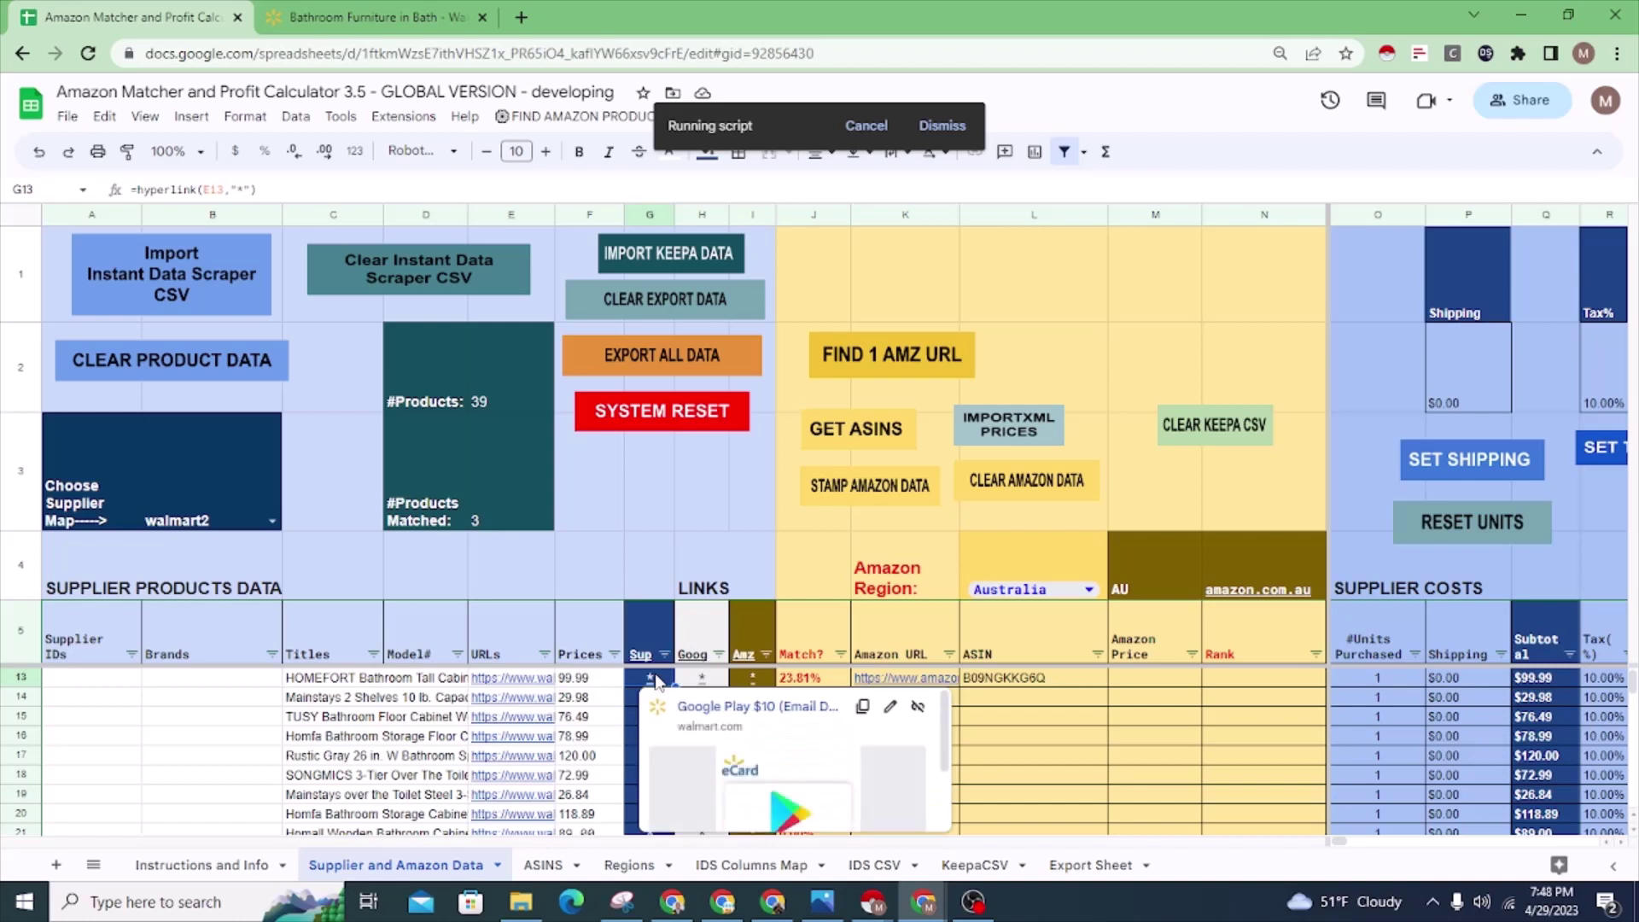
left_click(752, 679)
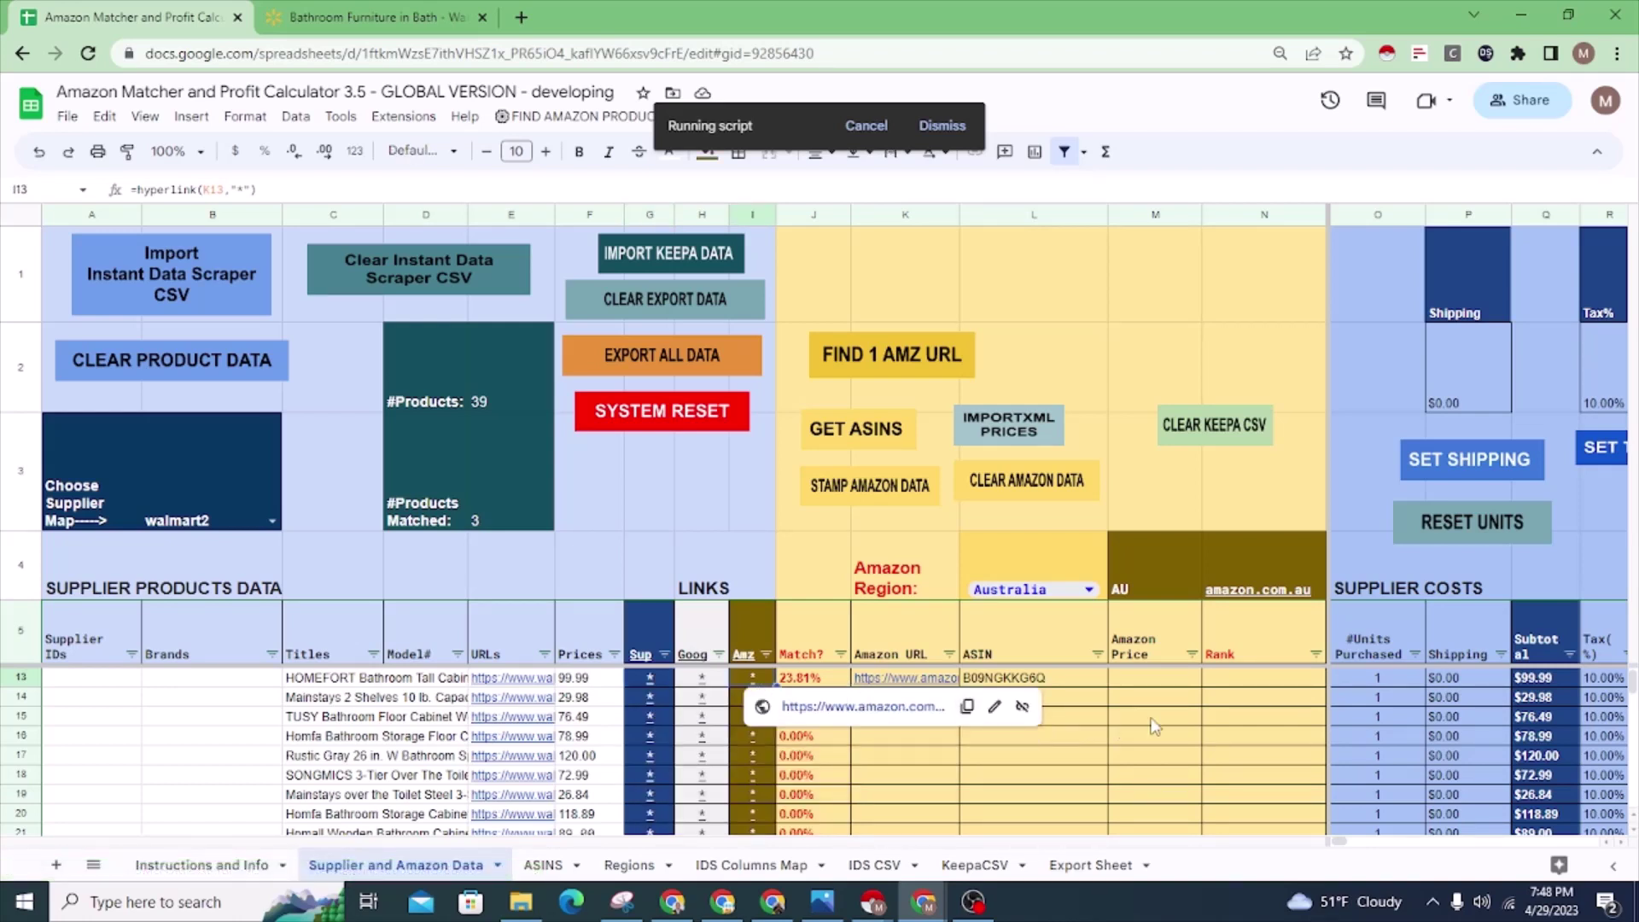
left_click(1124, 720)
scroll(976, 743, "up", 2)
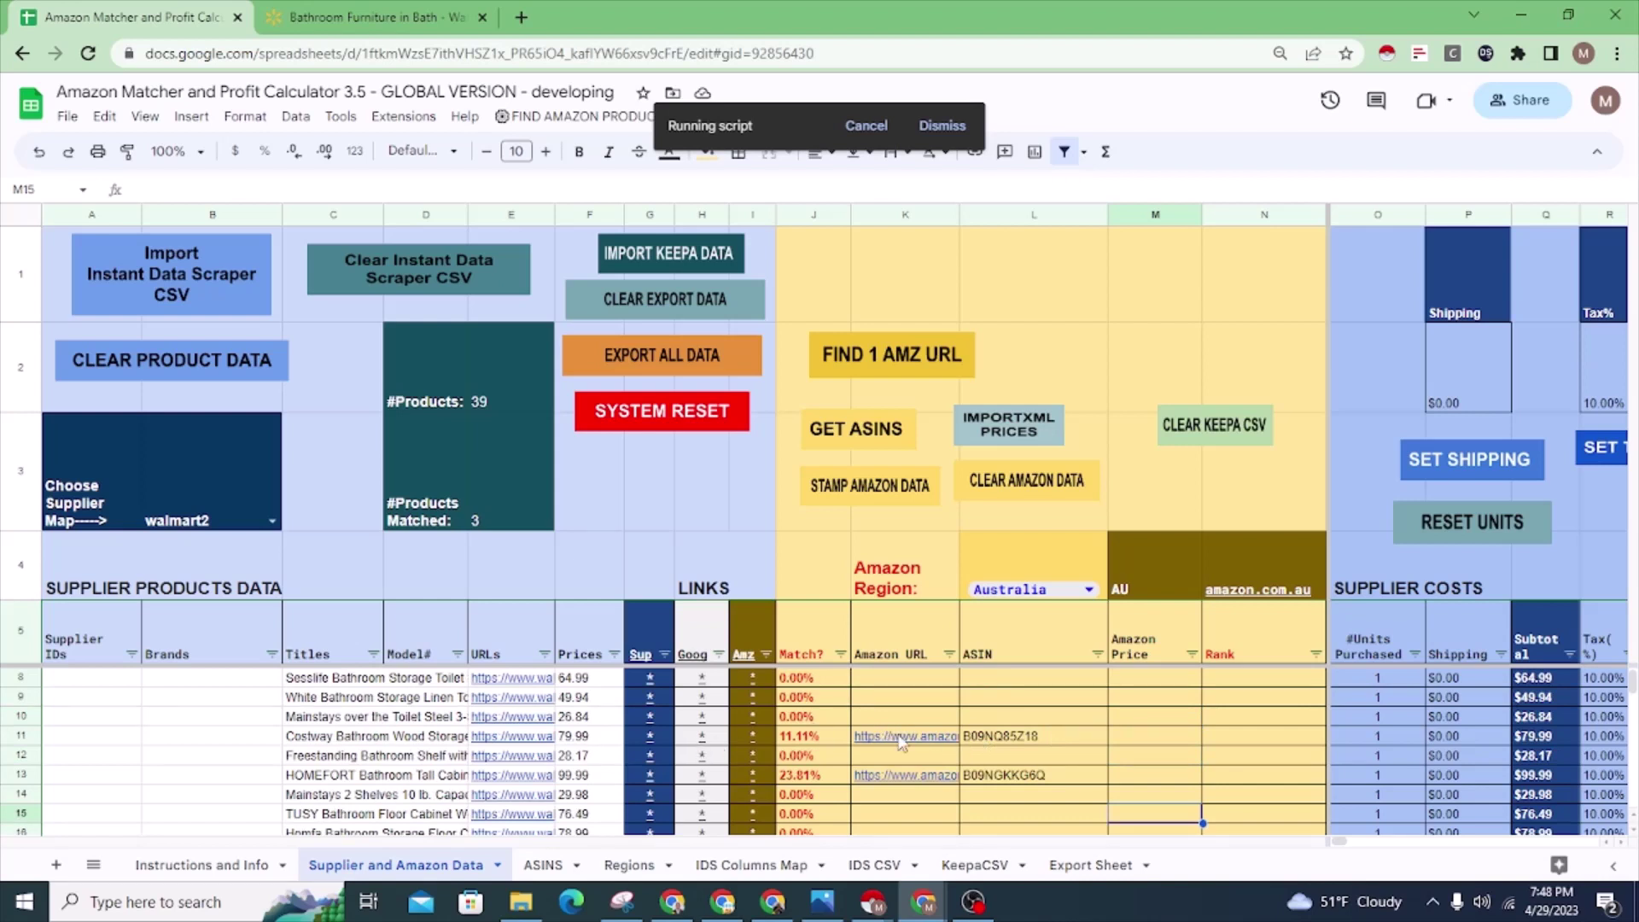
scroll(888, 741, "up", 1)
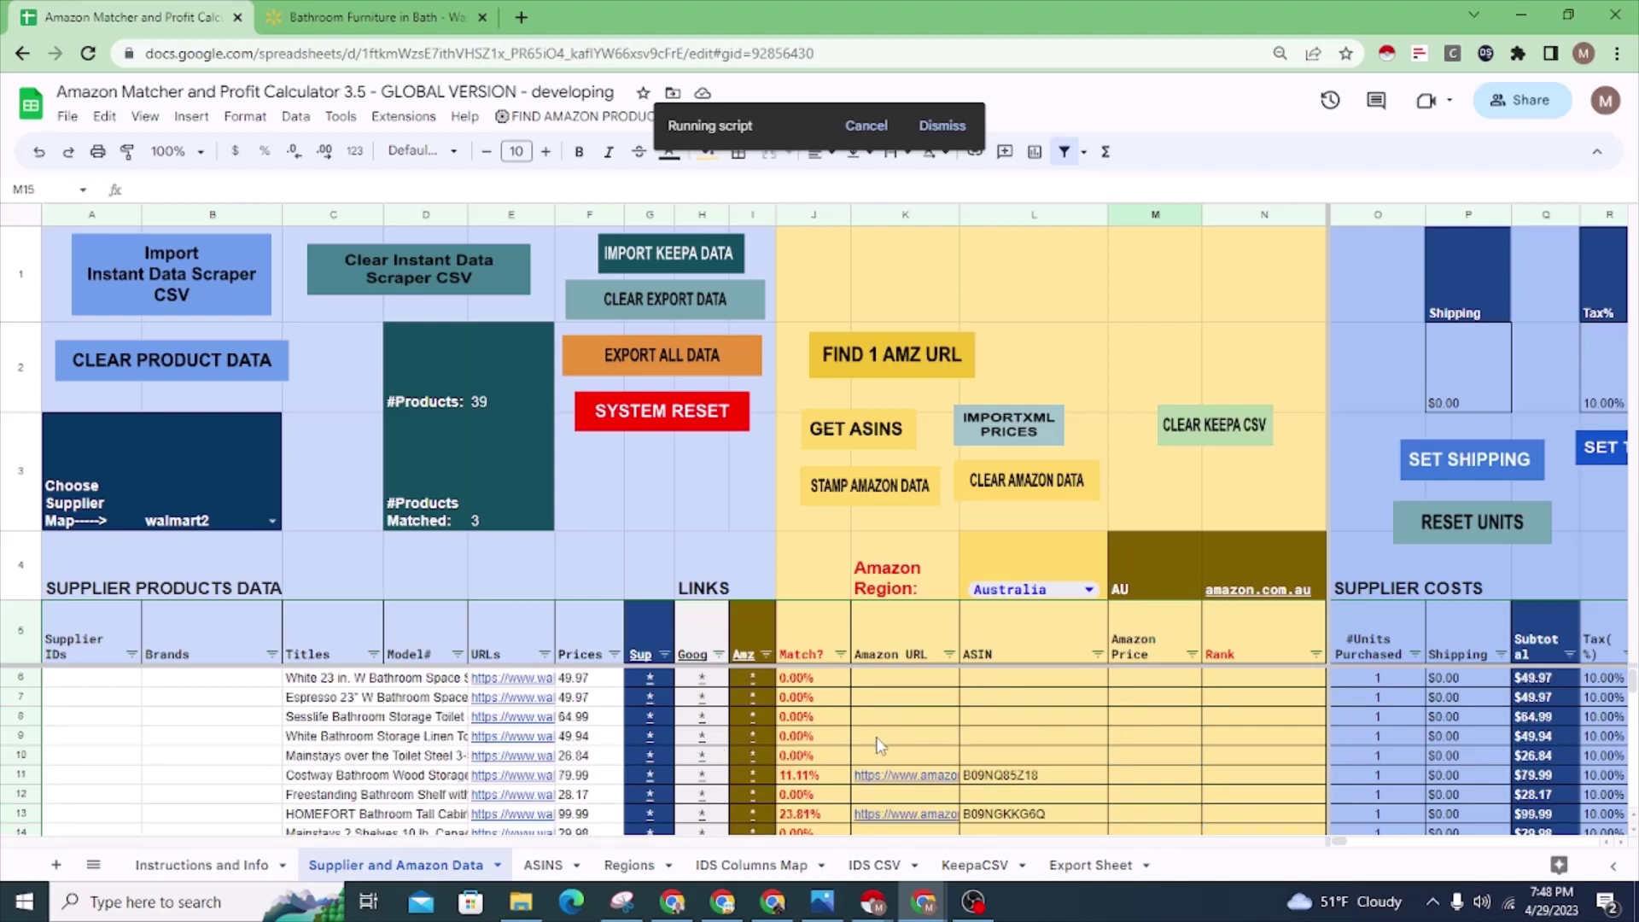
left_click(875, 679)
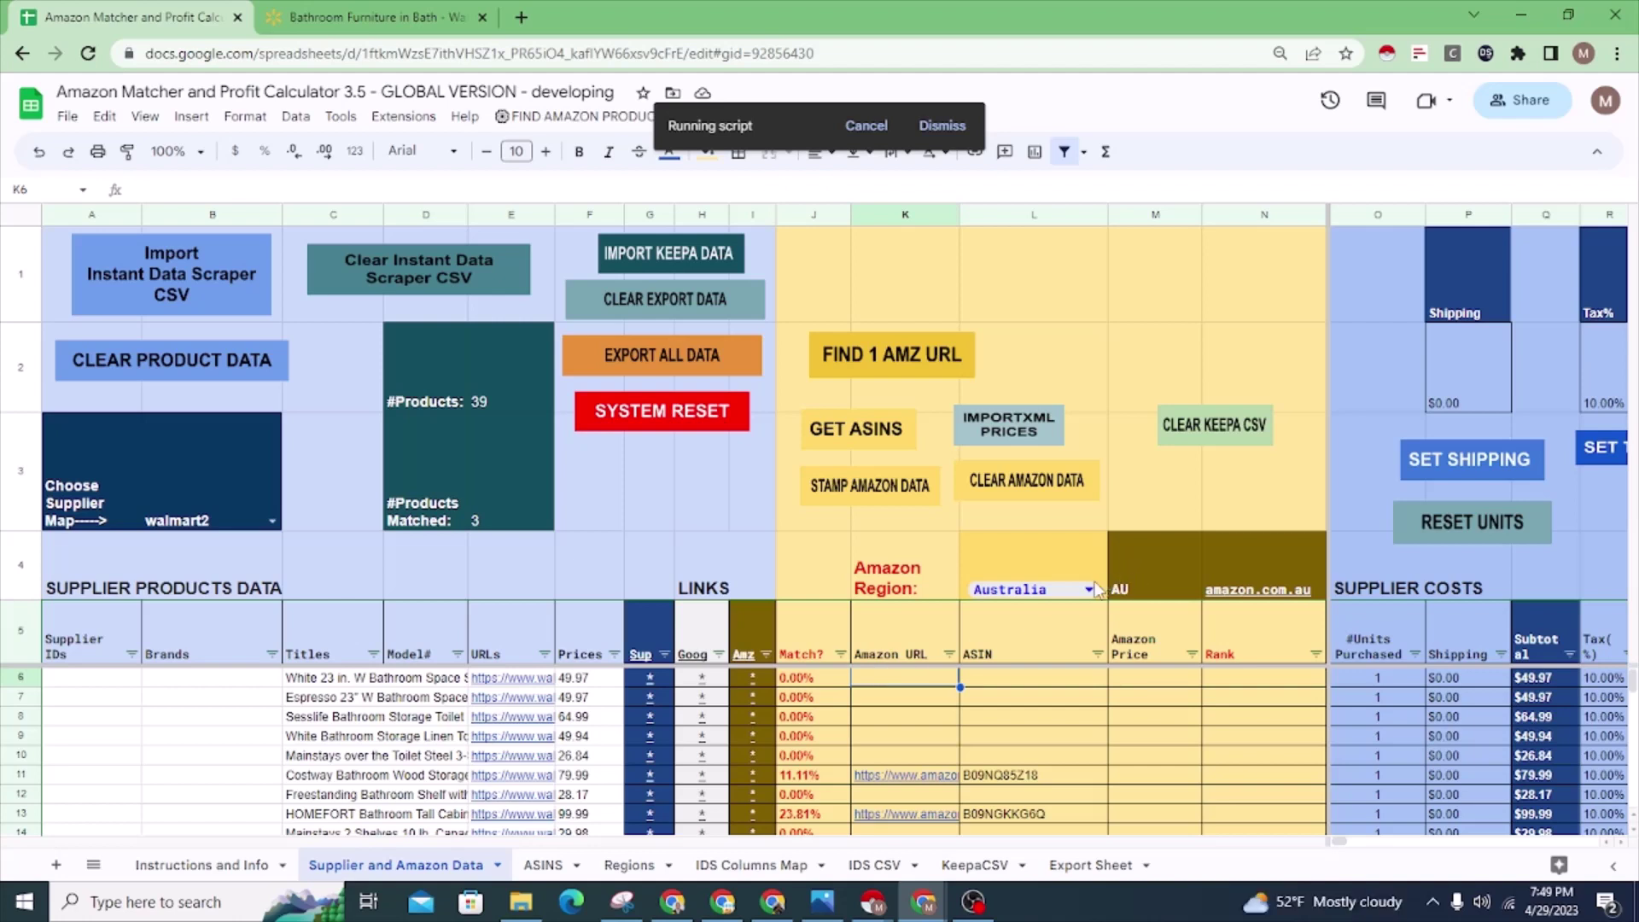
Step: Preview the Costway cabinet's amazon.com.au listing from the K11 link, then return to the spreadsheet
left_click(931, 775)
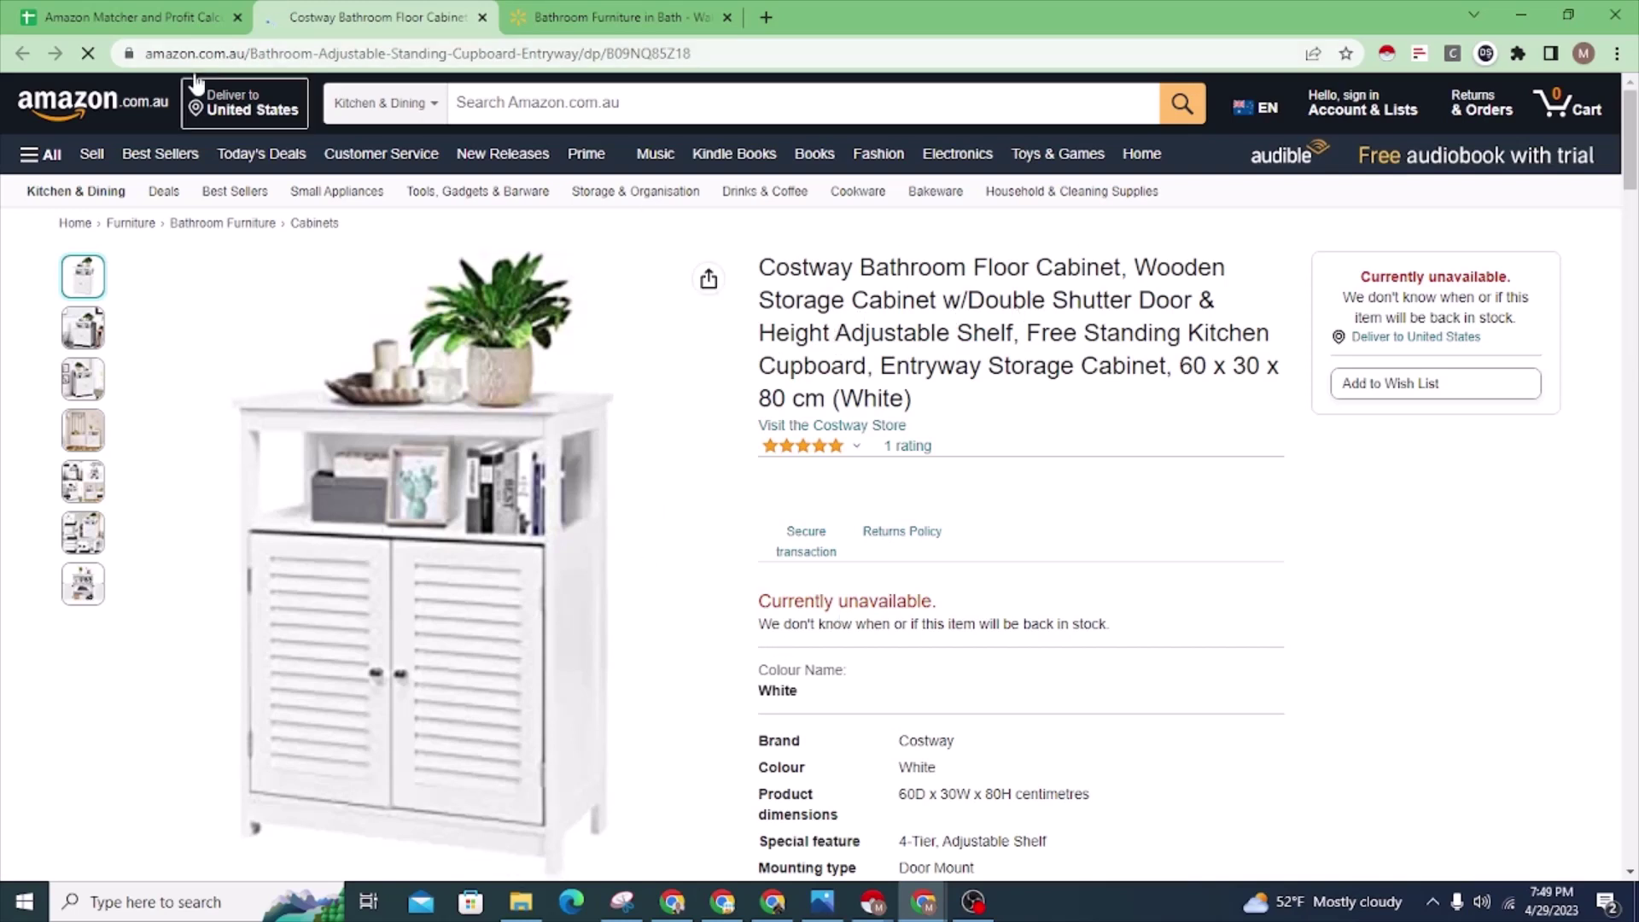
left_click(145, 19)
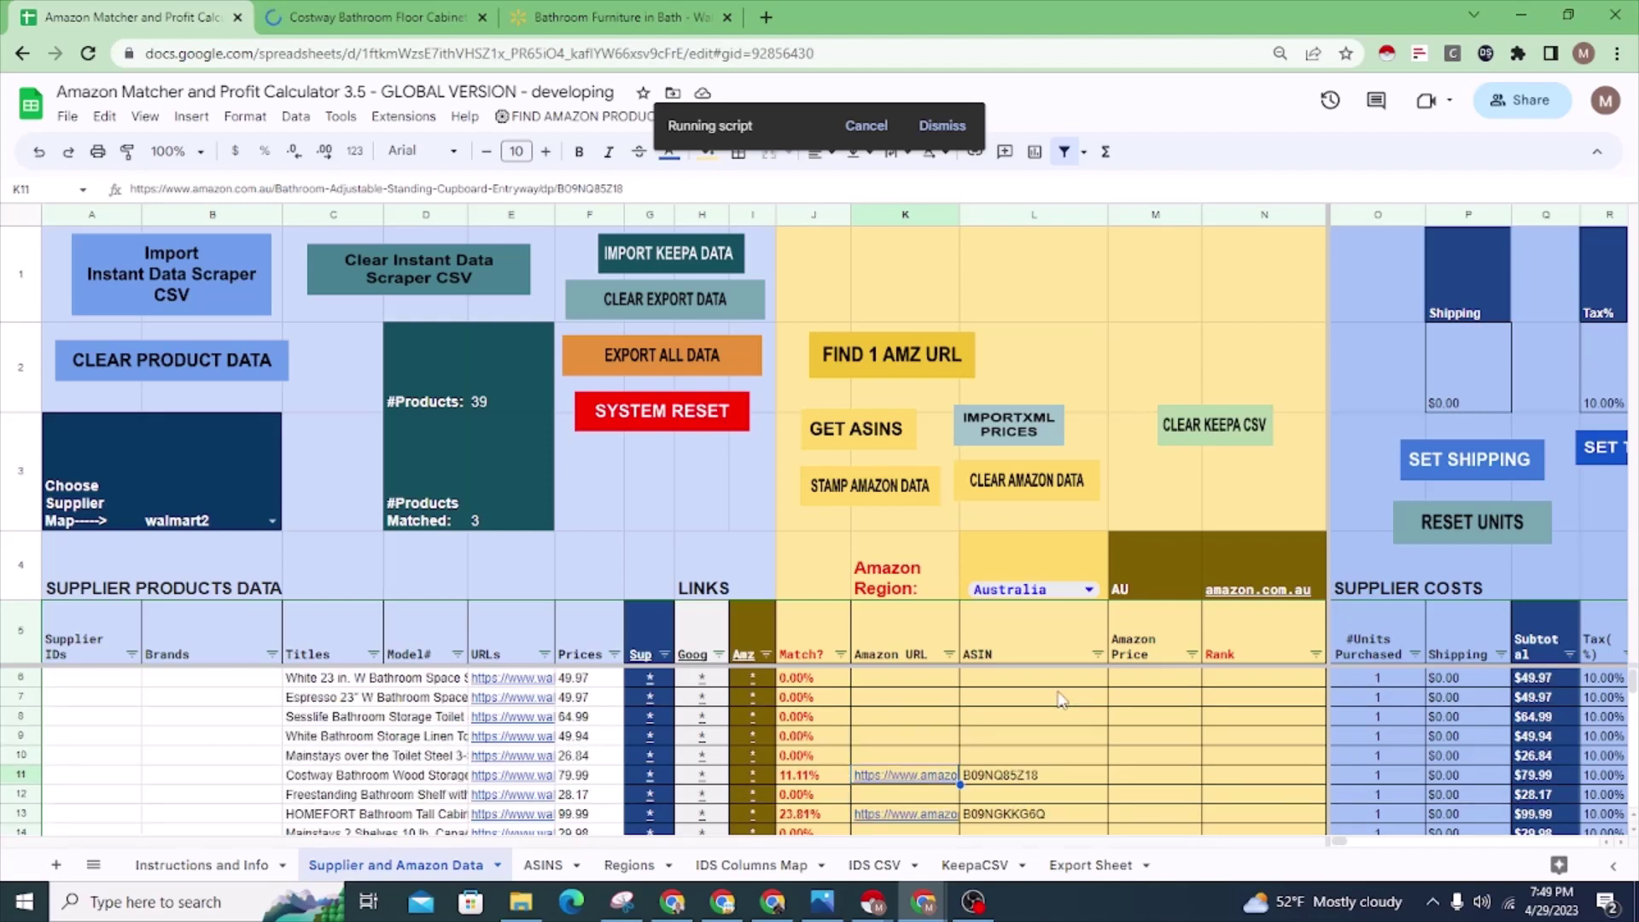
left_click(878, 680)
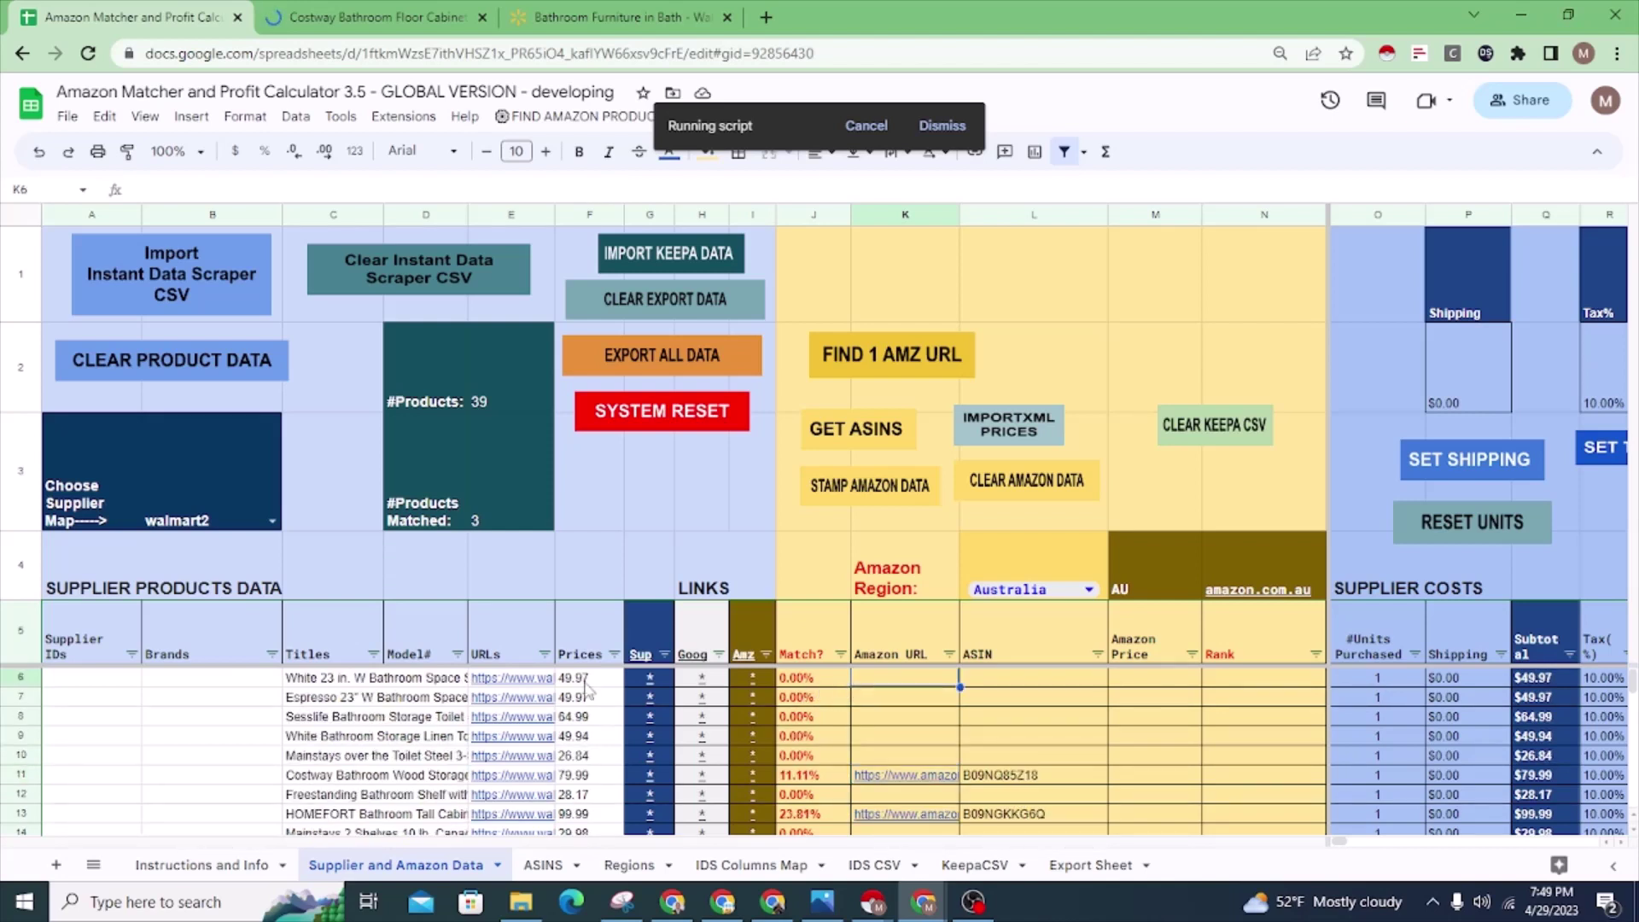
left_click(310, 683)
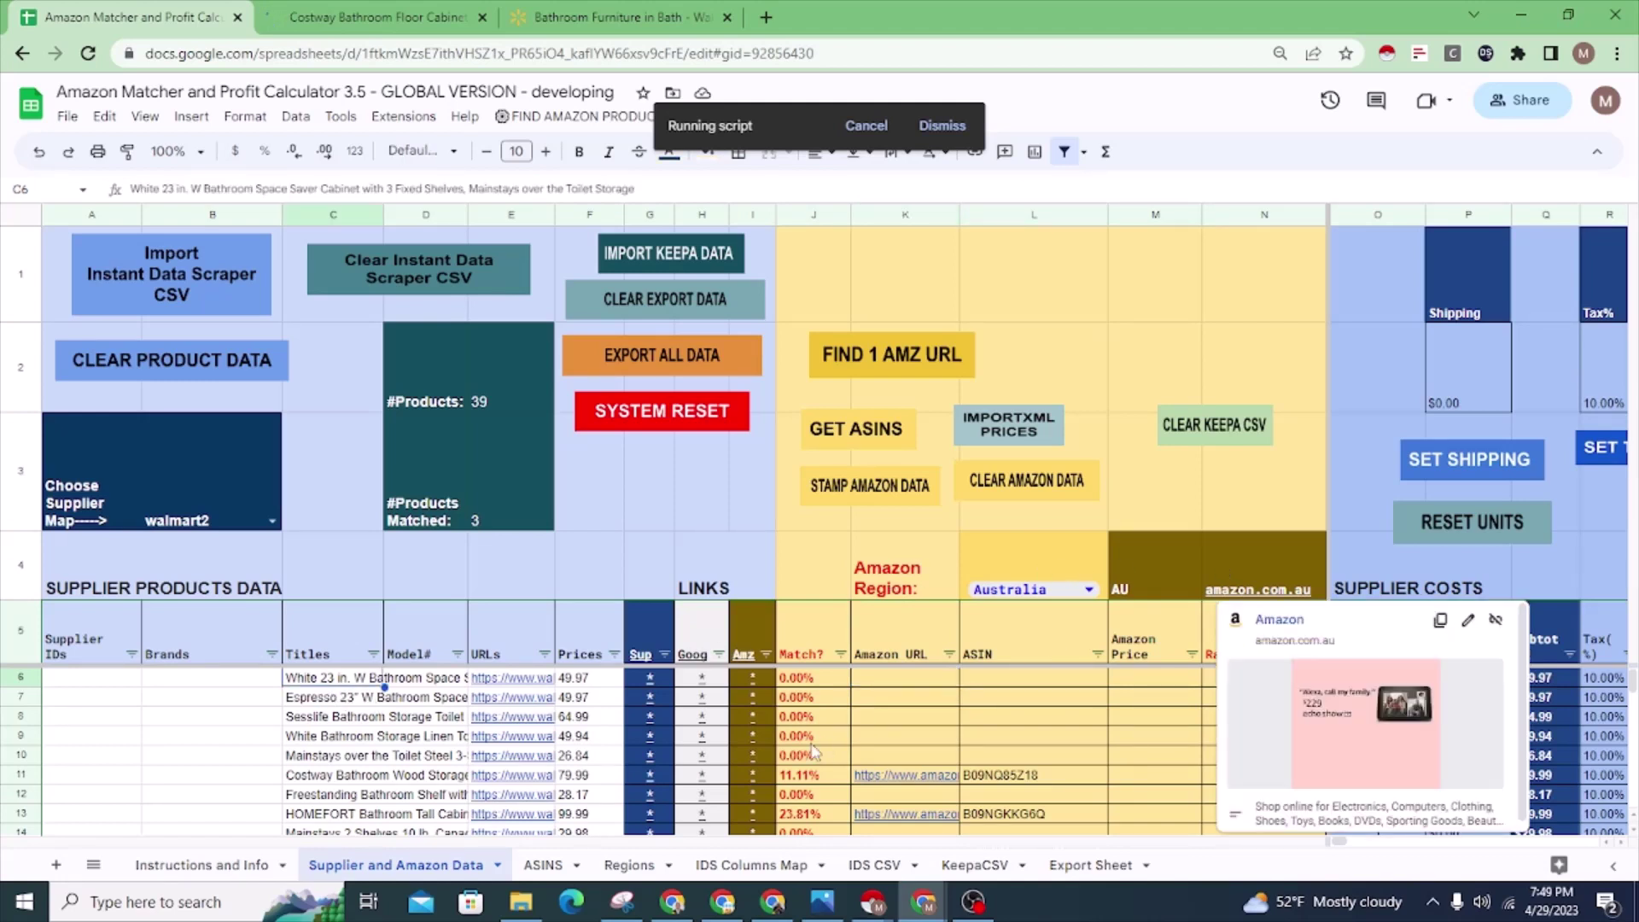
left_click(892, 683)
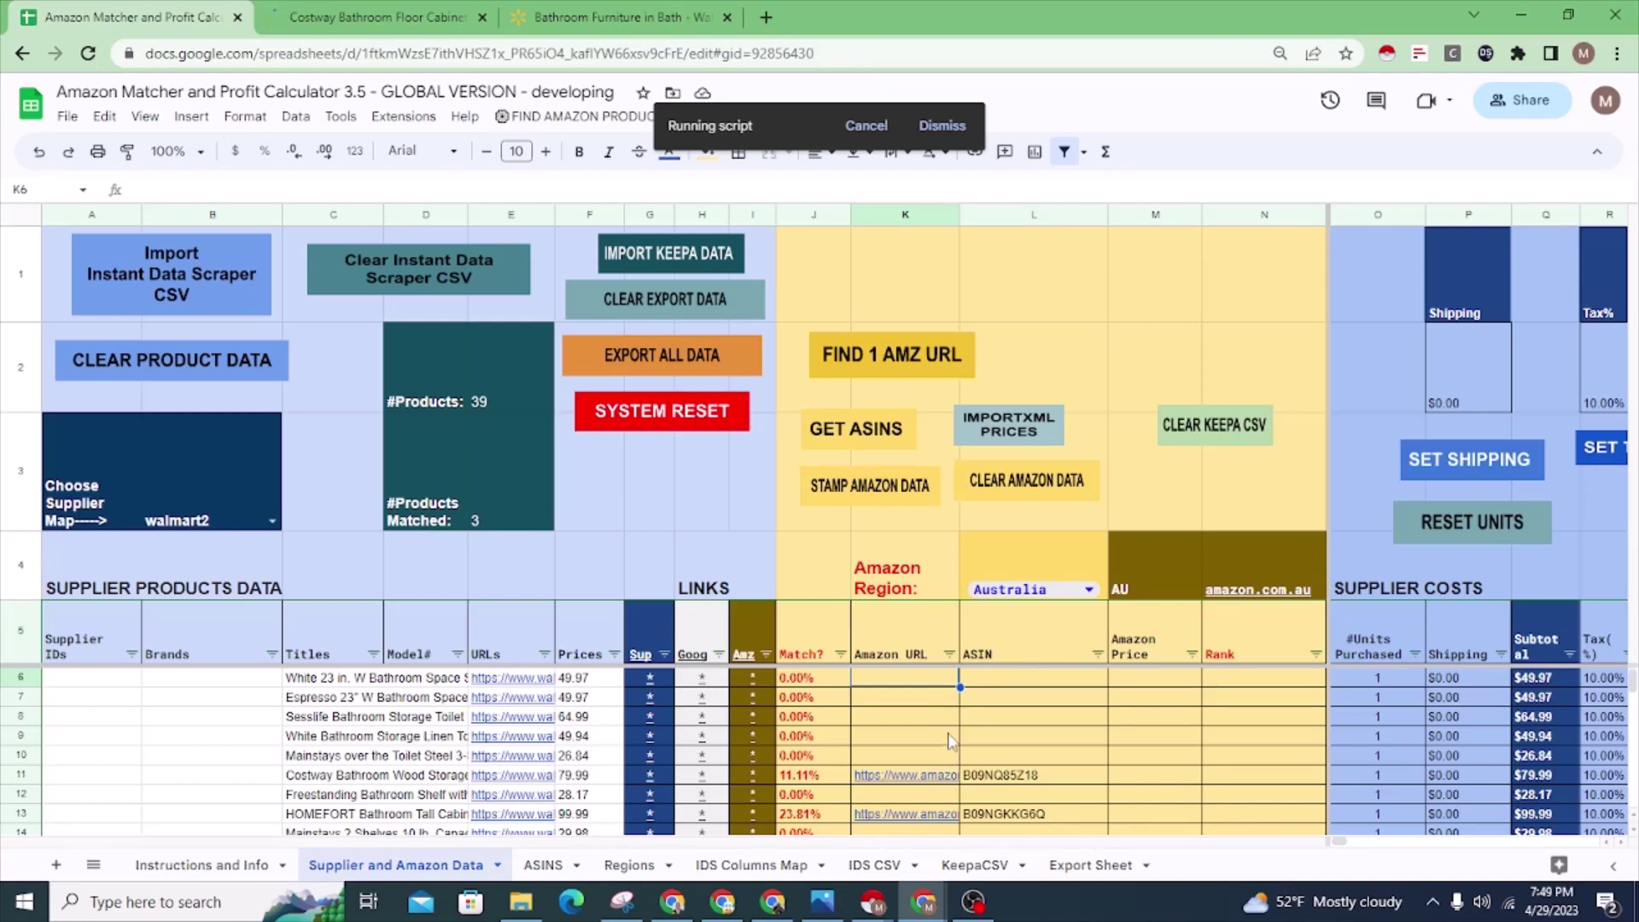
left_click(333, 683)
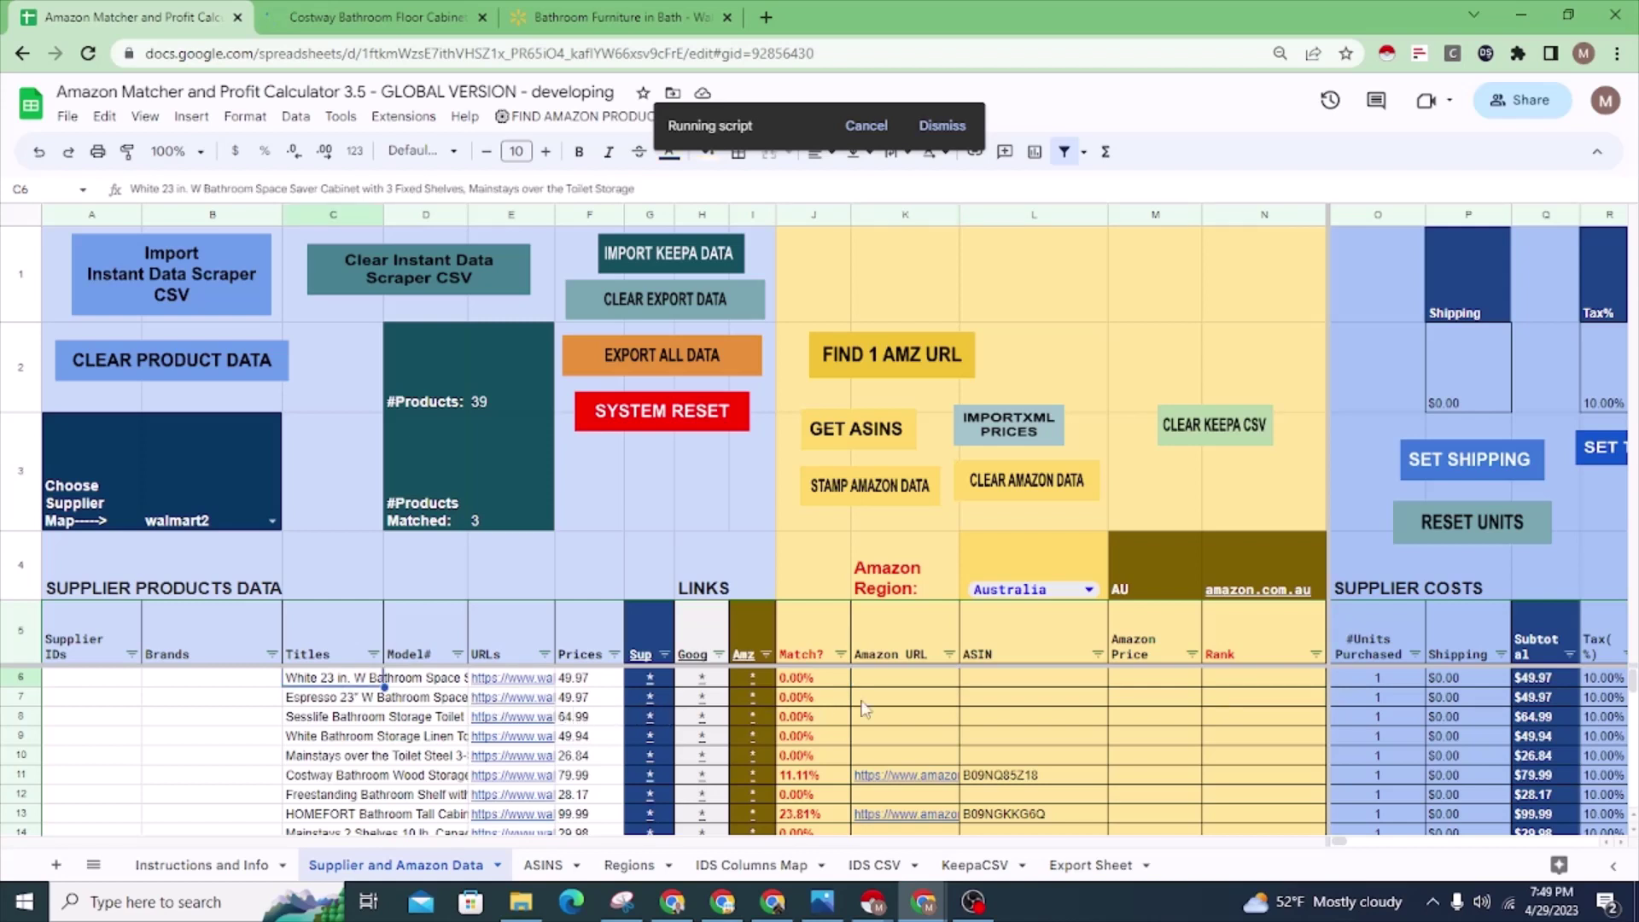
left_click(922, 683)
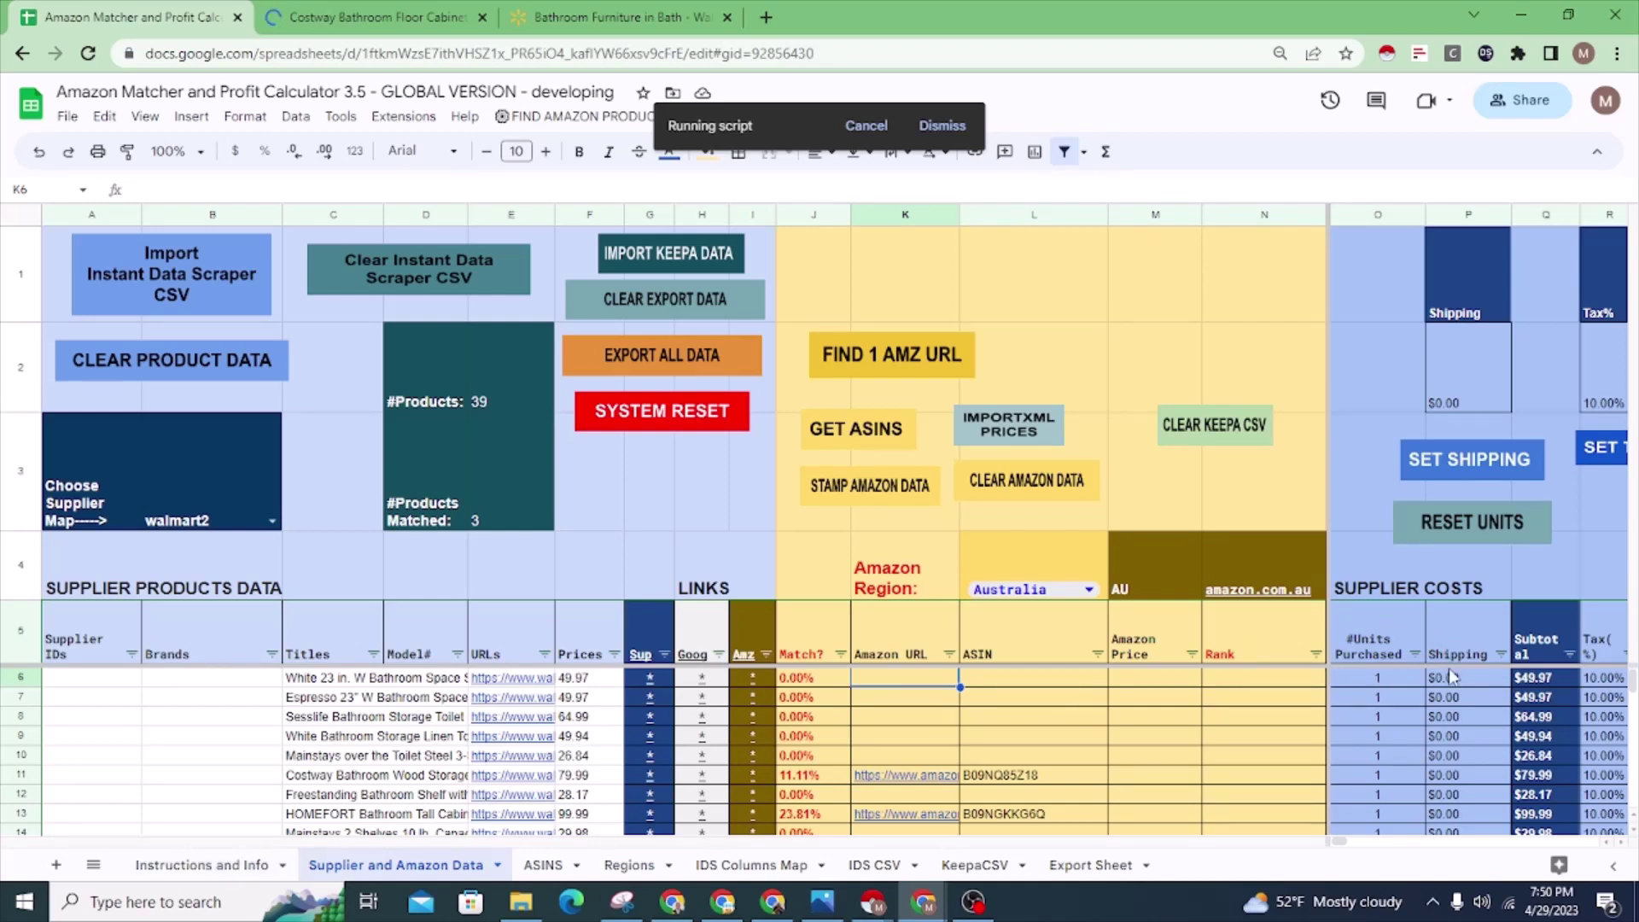
left_click(1299, 679)
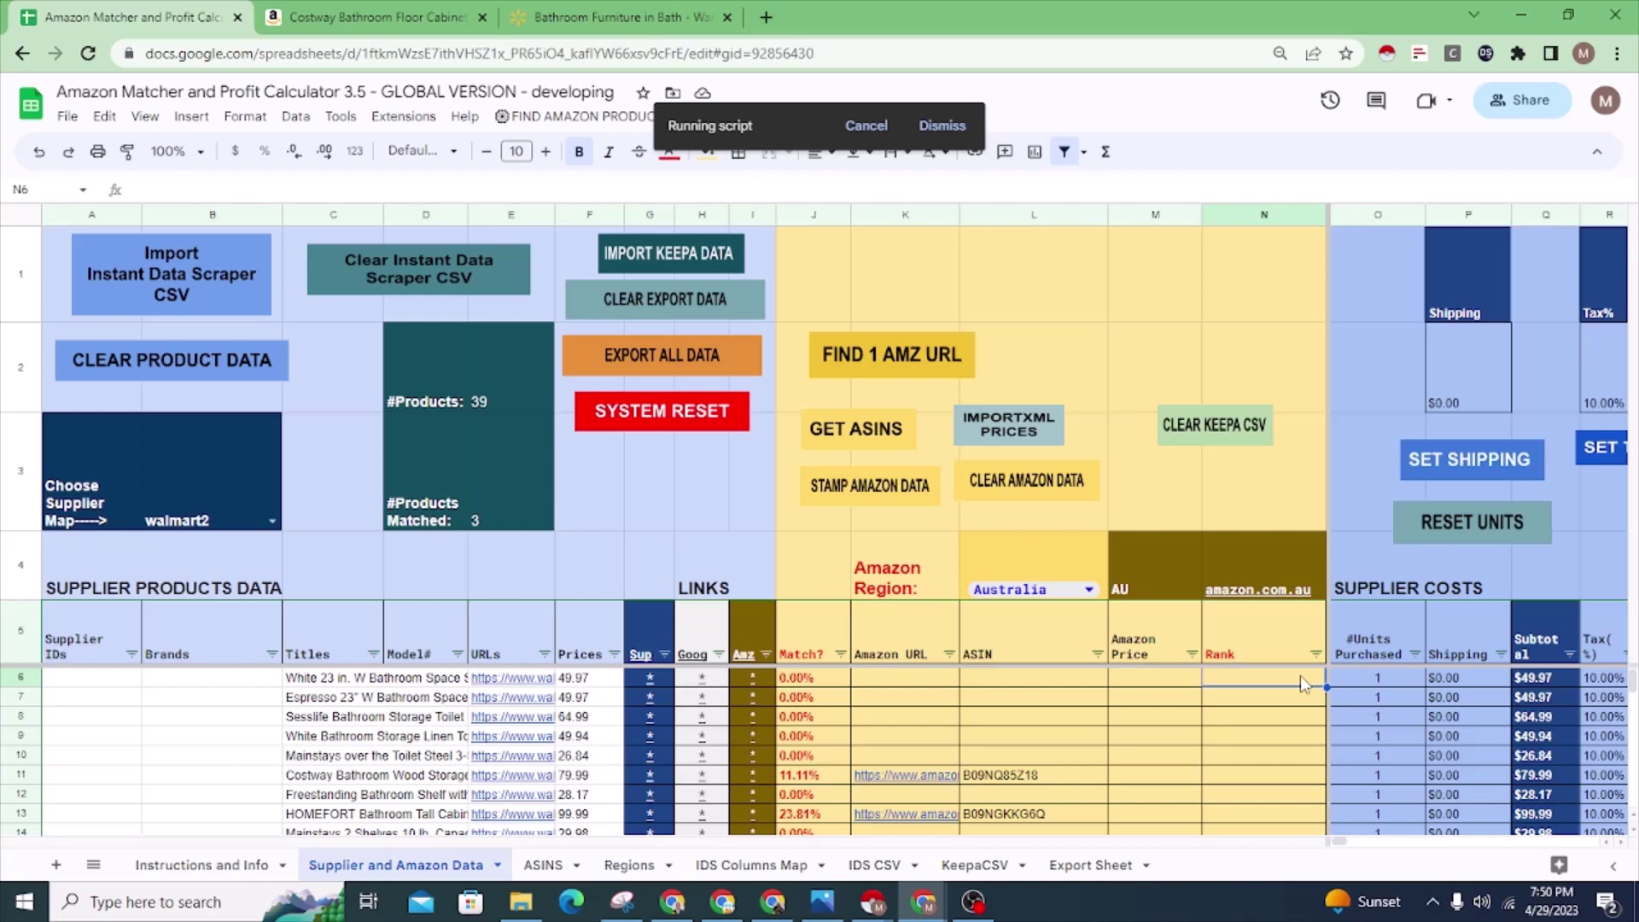
key("Left")
key("Left")
key("Left")
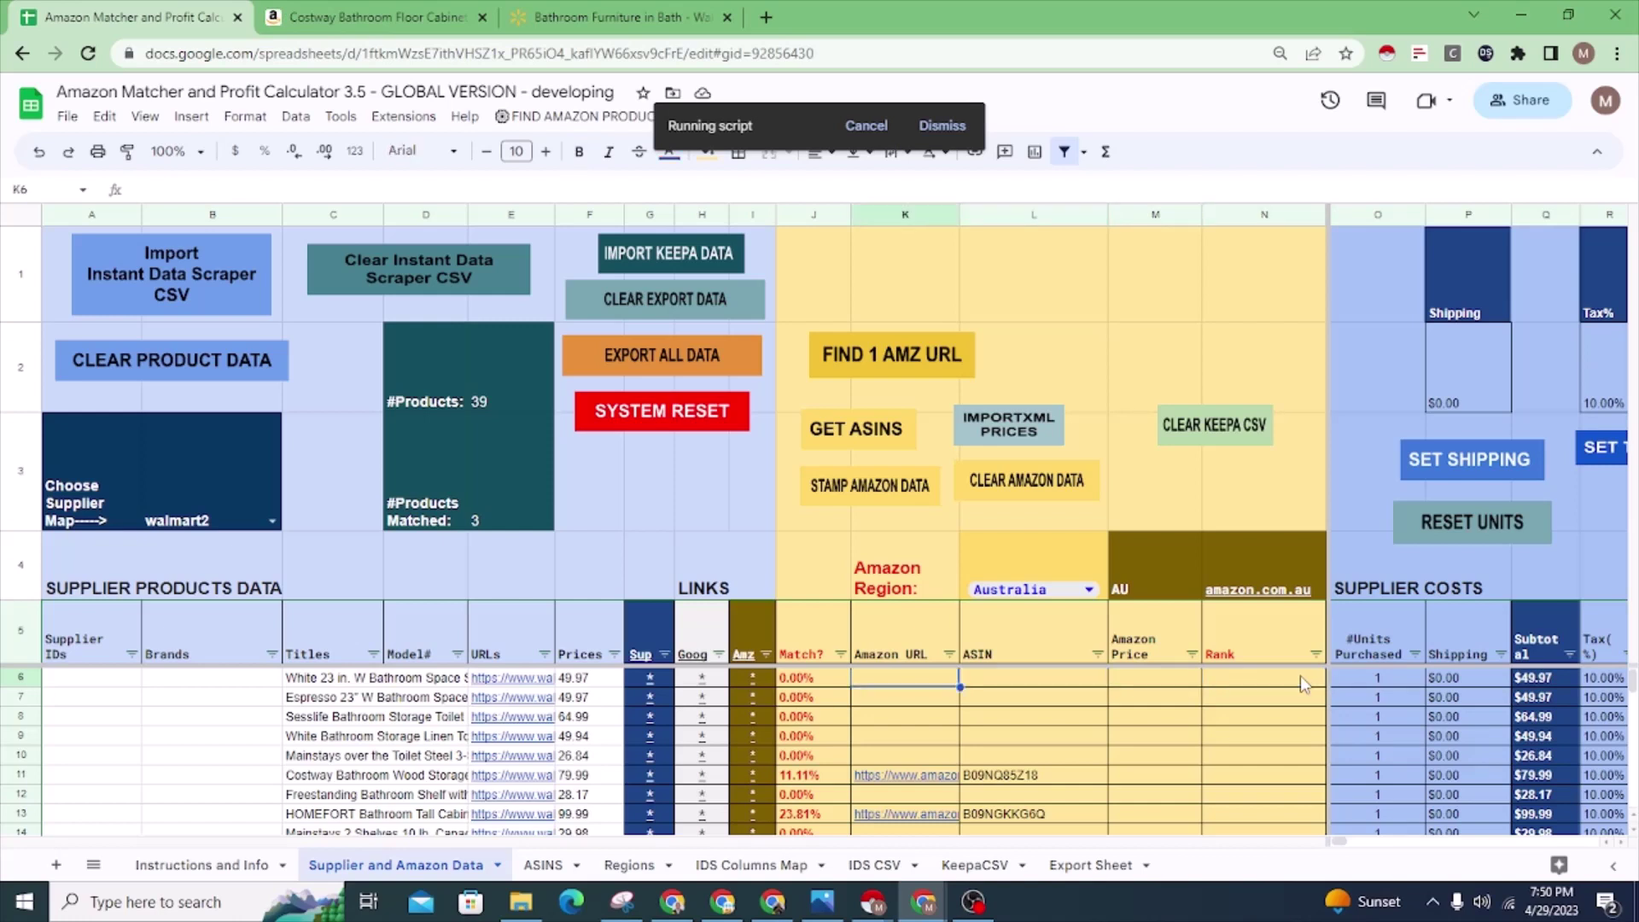
key("Right")
key("Right")
key("Left")
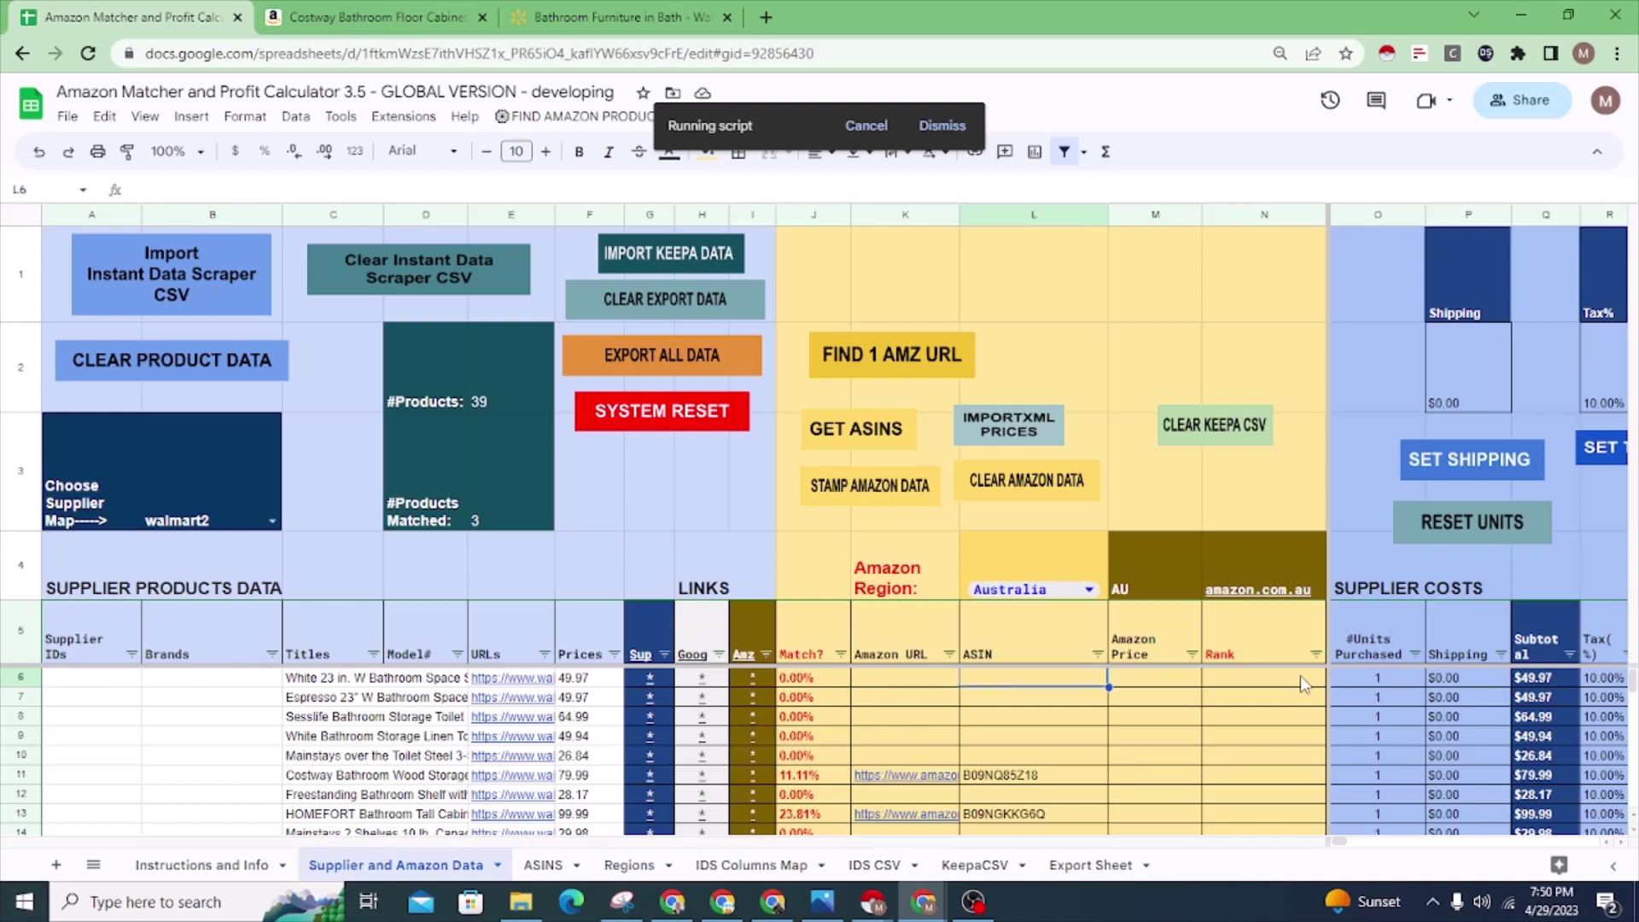
key("Left")
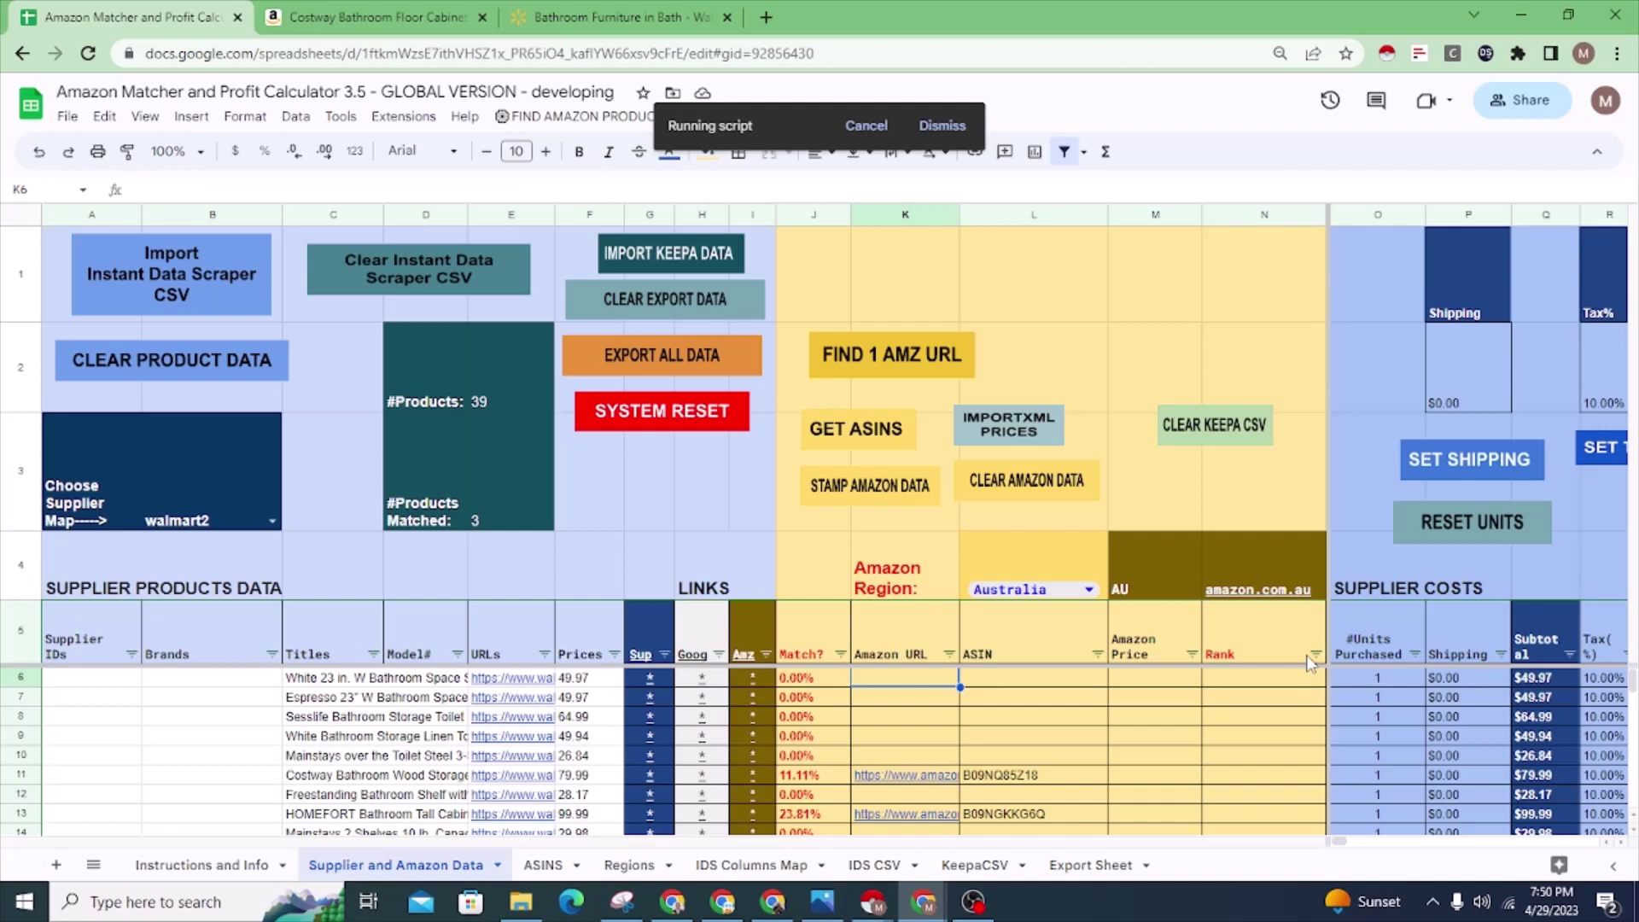
left_click(601, 559)
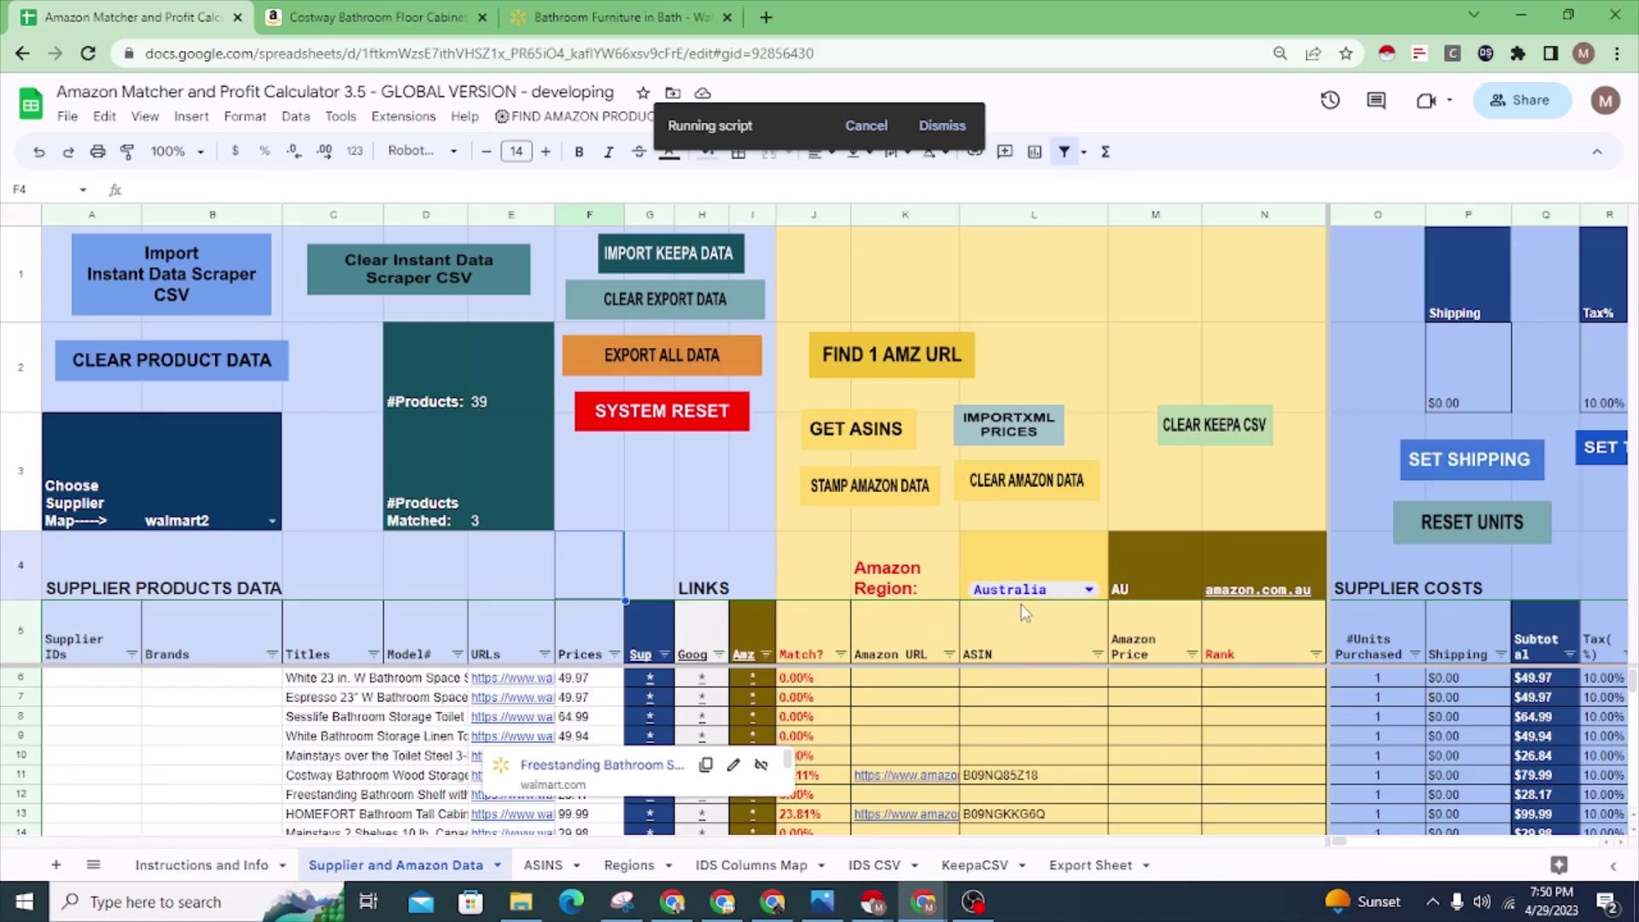
left_click(598, 498)
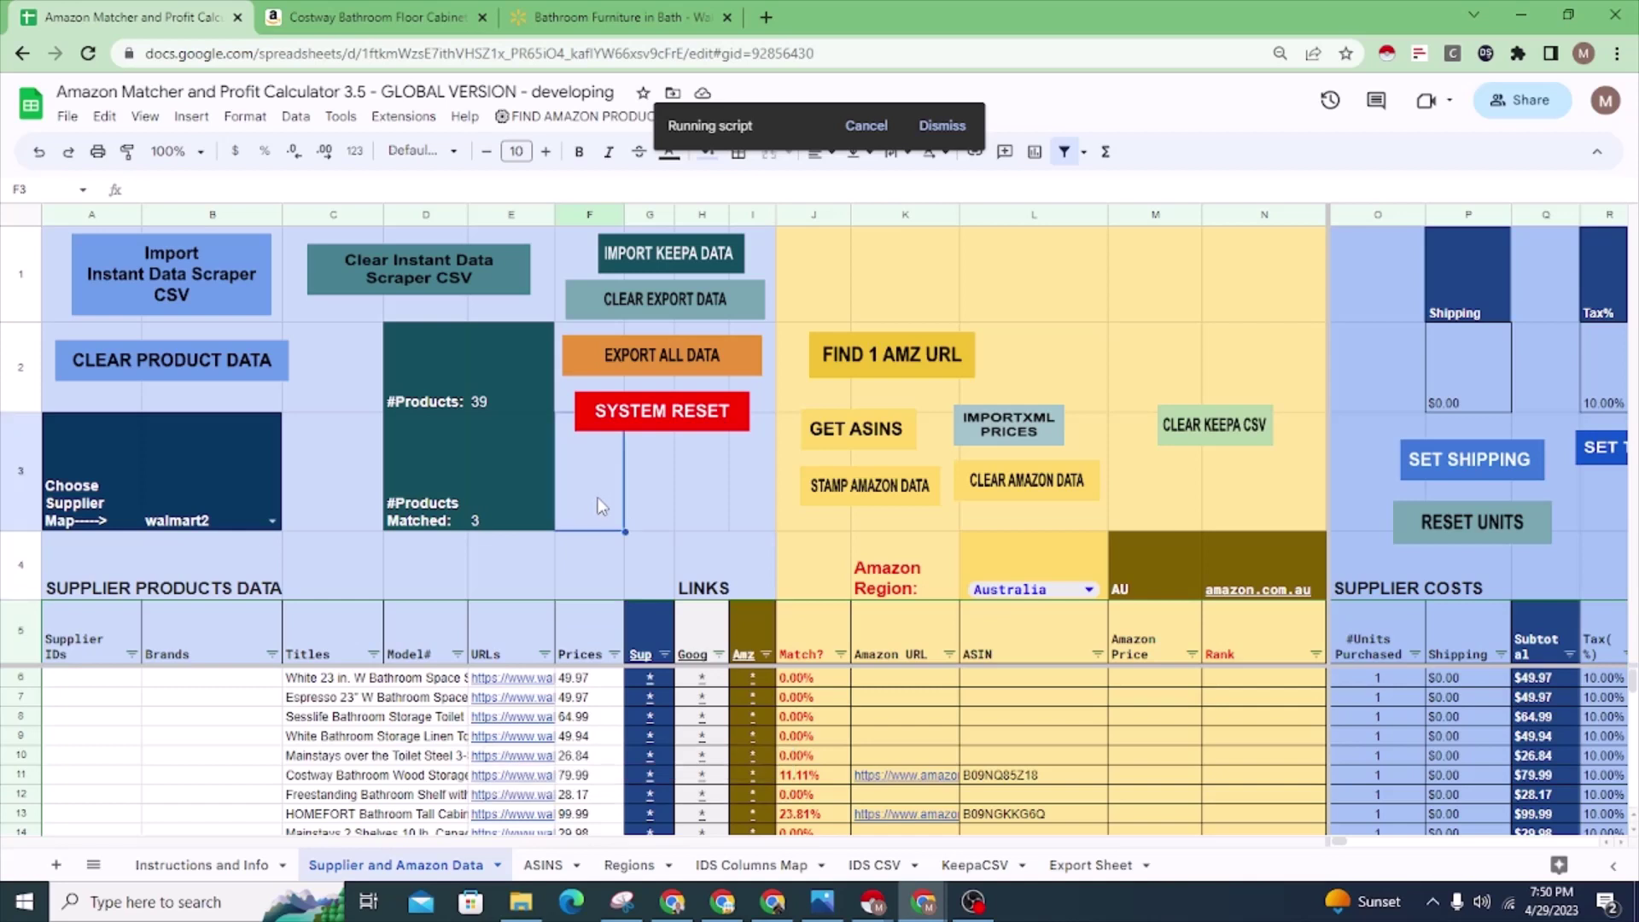
left_click(574, 682)
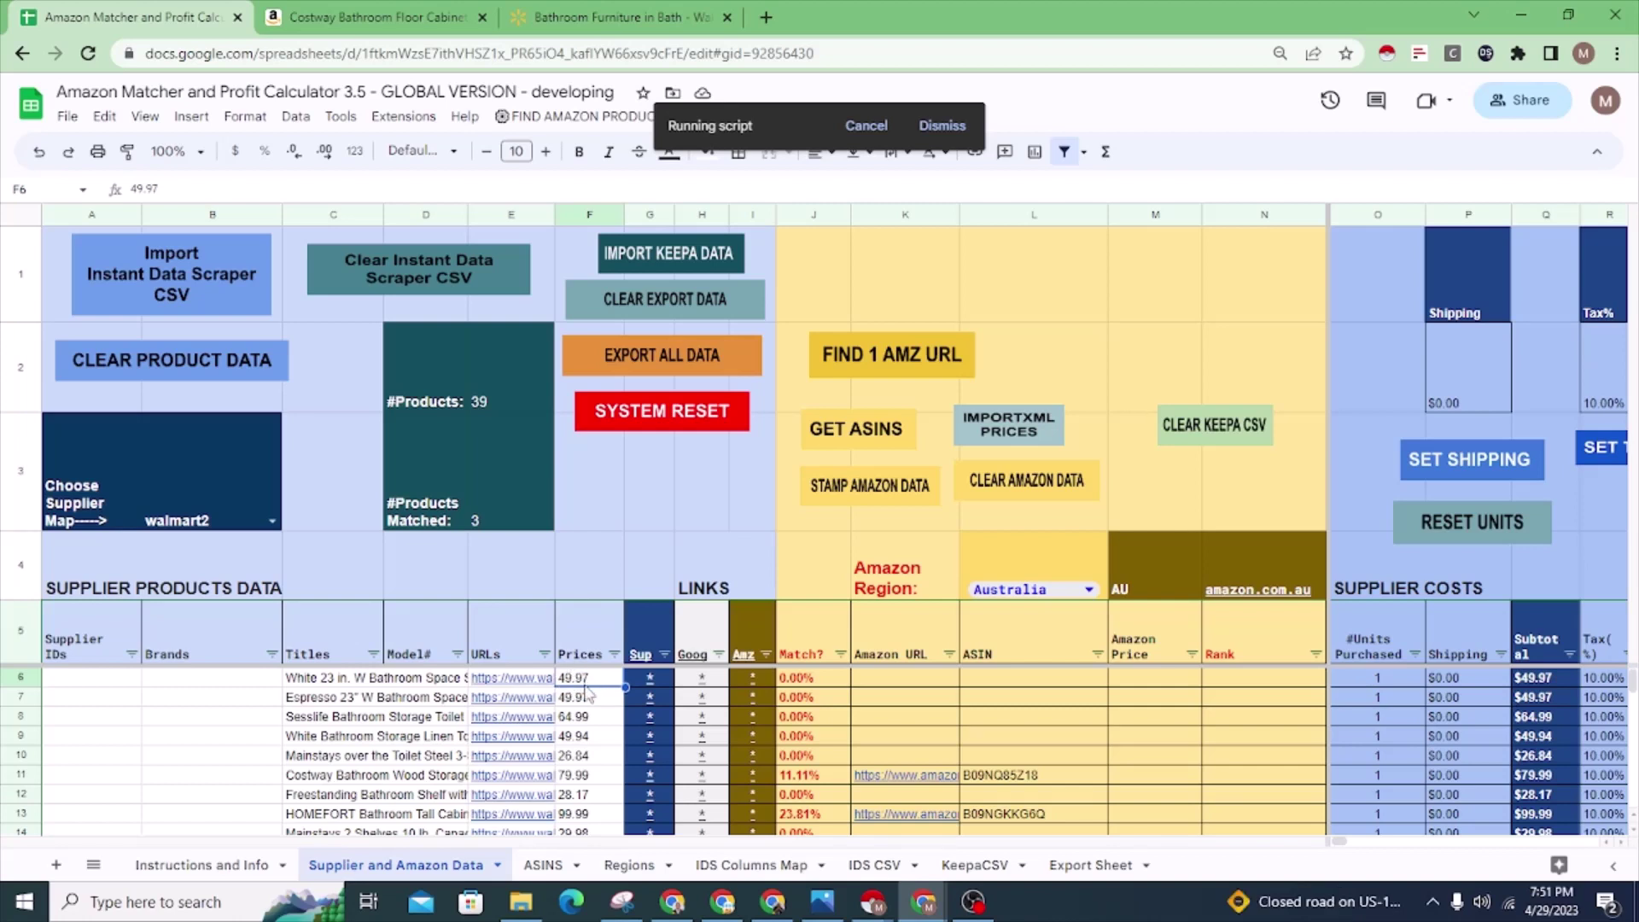
left_click(611, 523)
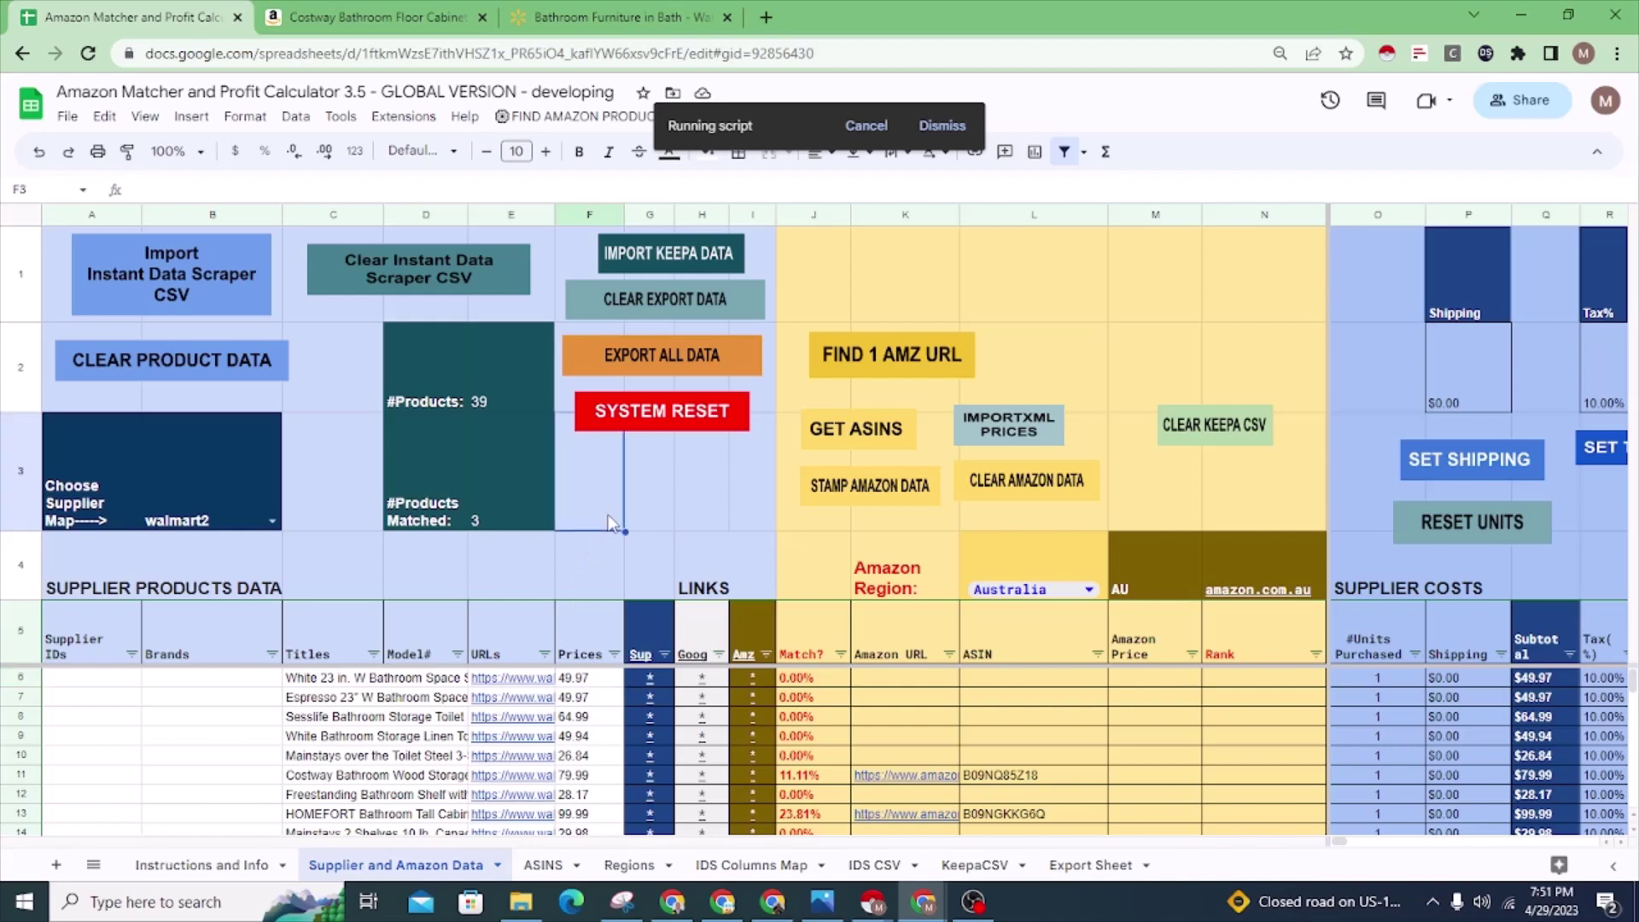